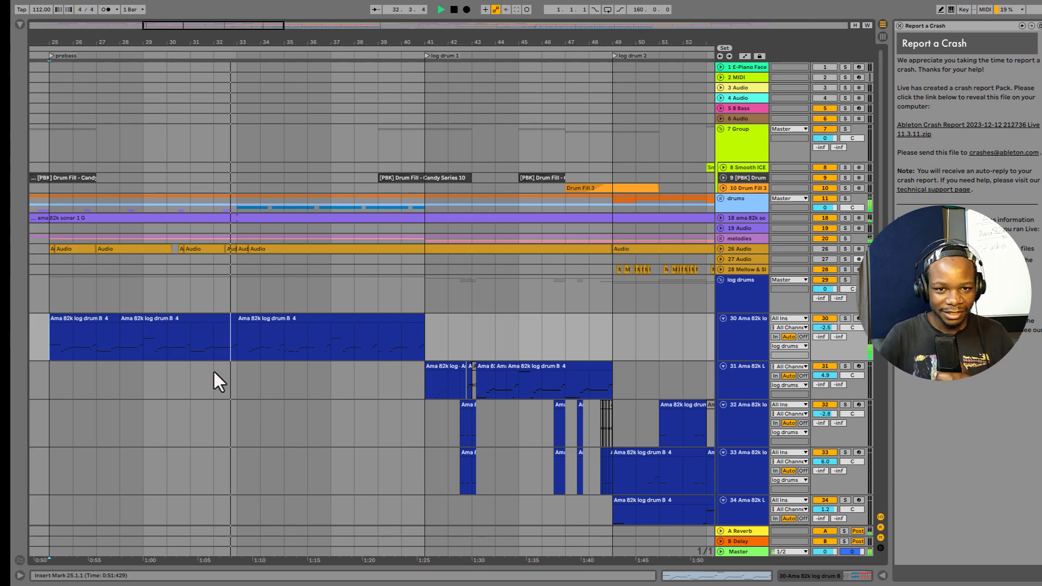
Review the log drum clips along the timeline from the prebass section through log drum 2 during playback.
scroll(213, 370, left, 3)
scroll(214, 373, left, 1)
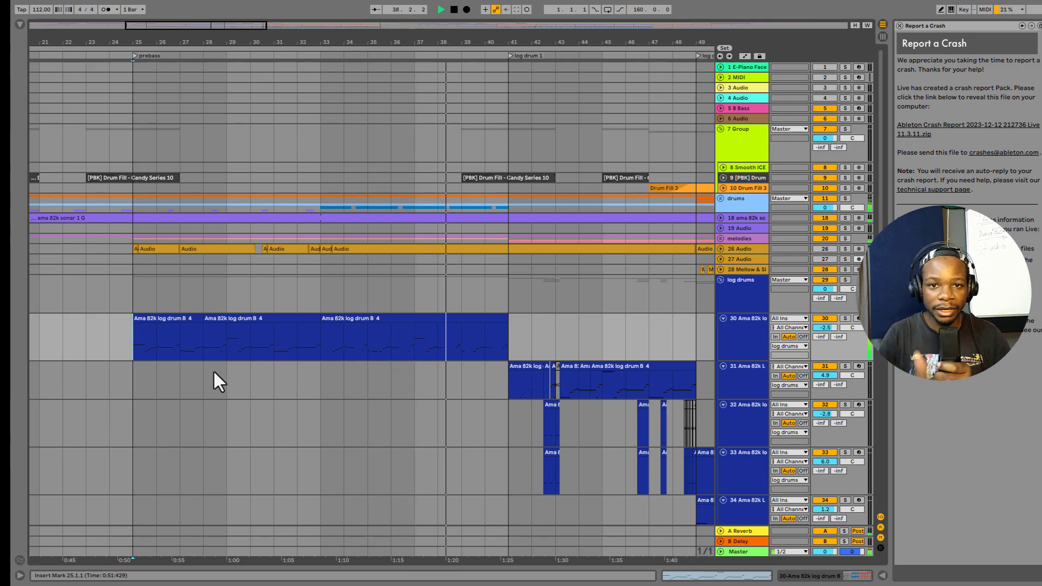
scroll(354, 418, down, 2)
scroll(354, 418, right, 2)
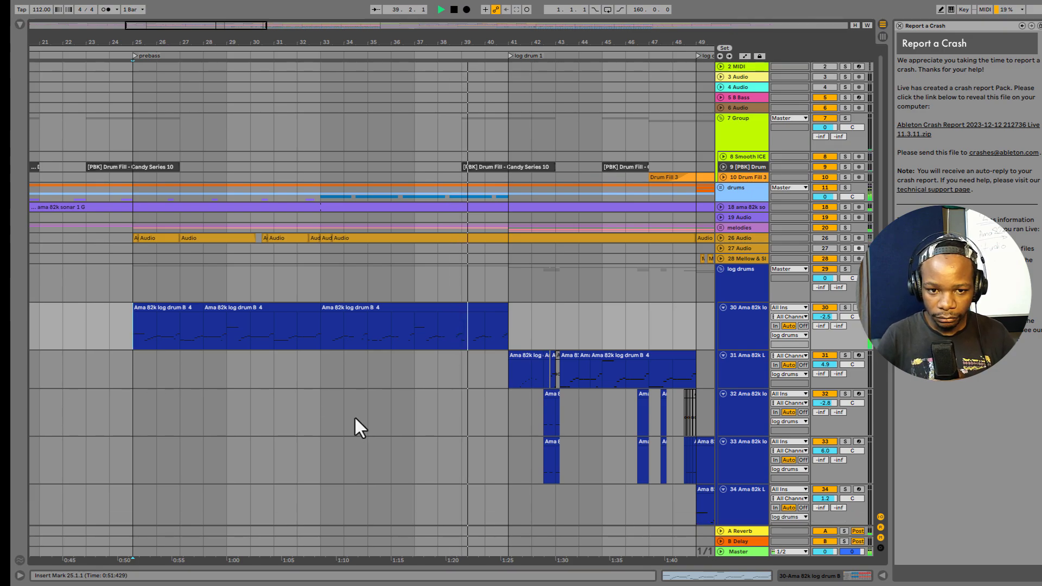
scroll(354, 419, down, 1)
scroll(354, 418, right, 4)
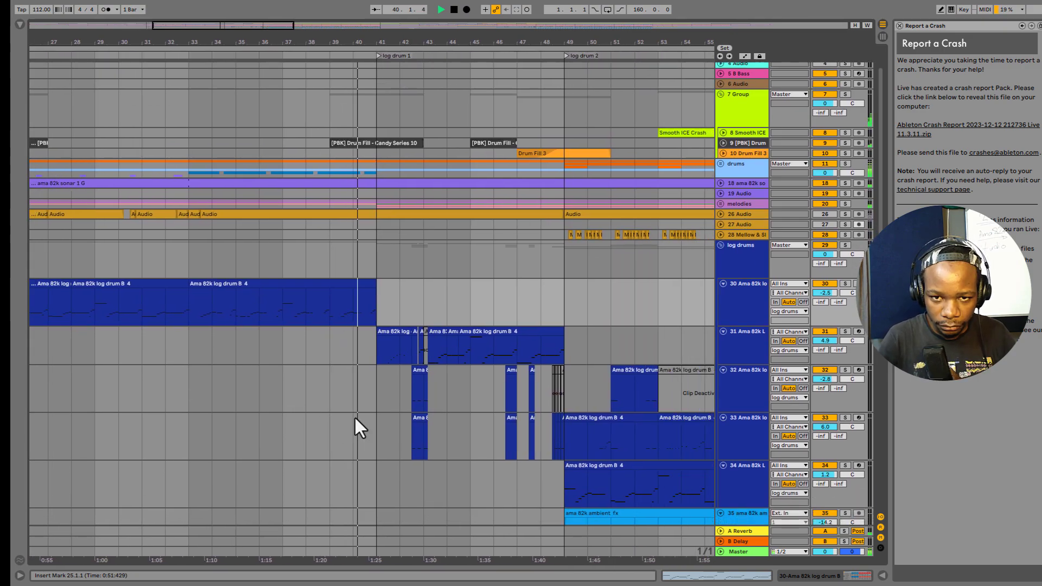
scroll(355, 420, down, 1)
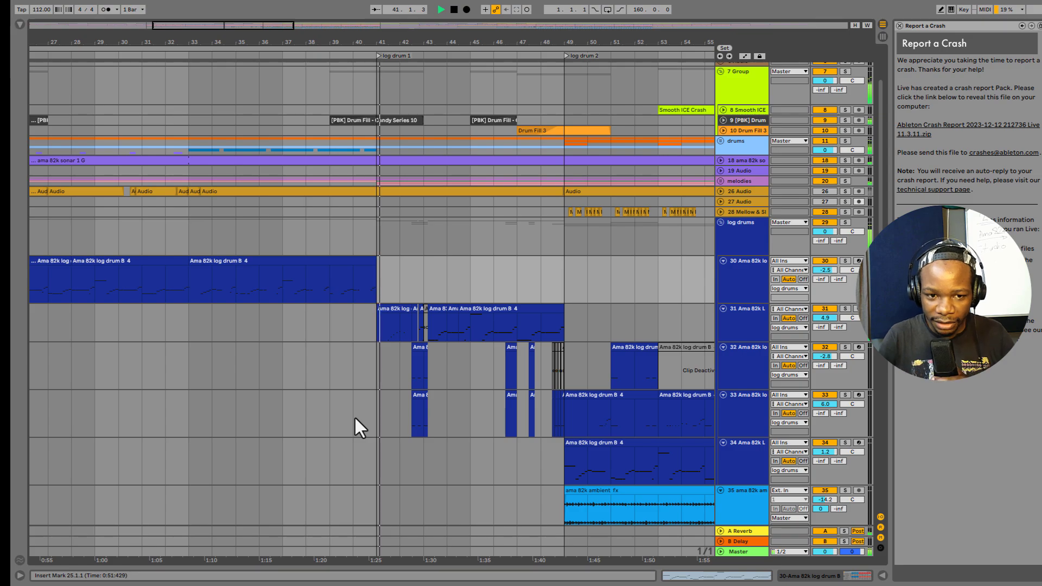
scroll(458, 435, right, 3)
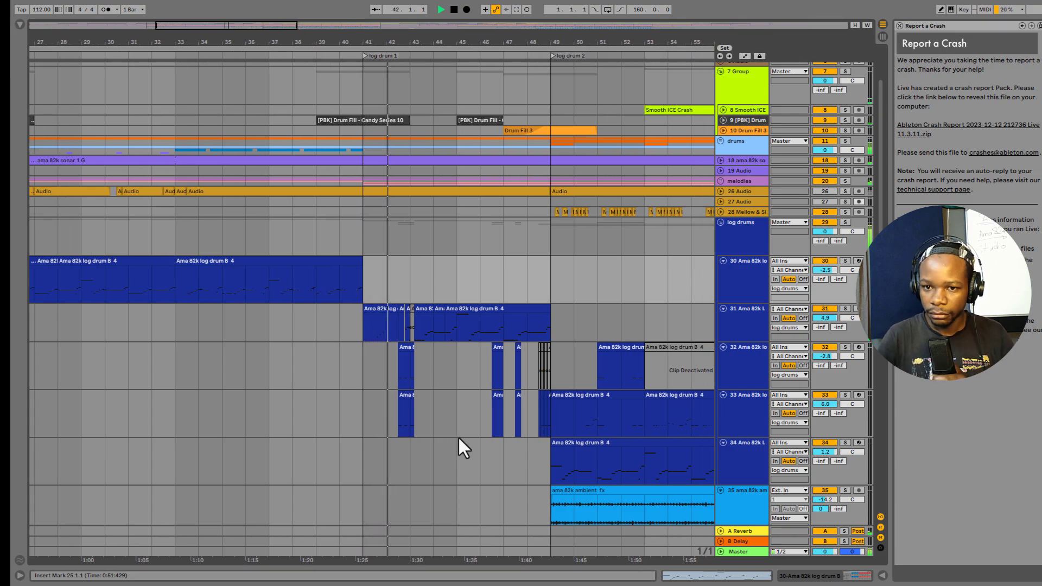
scroll(458, 435, right, 3)
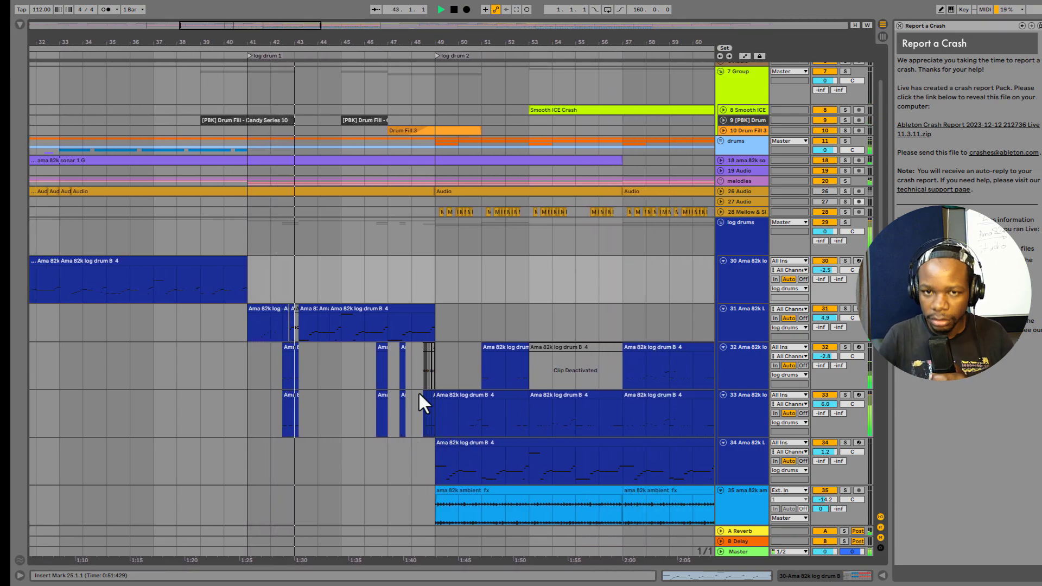
scroll(418, 392, down, 3)
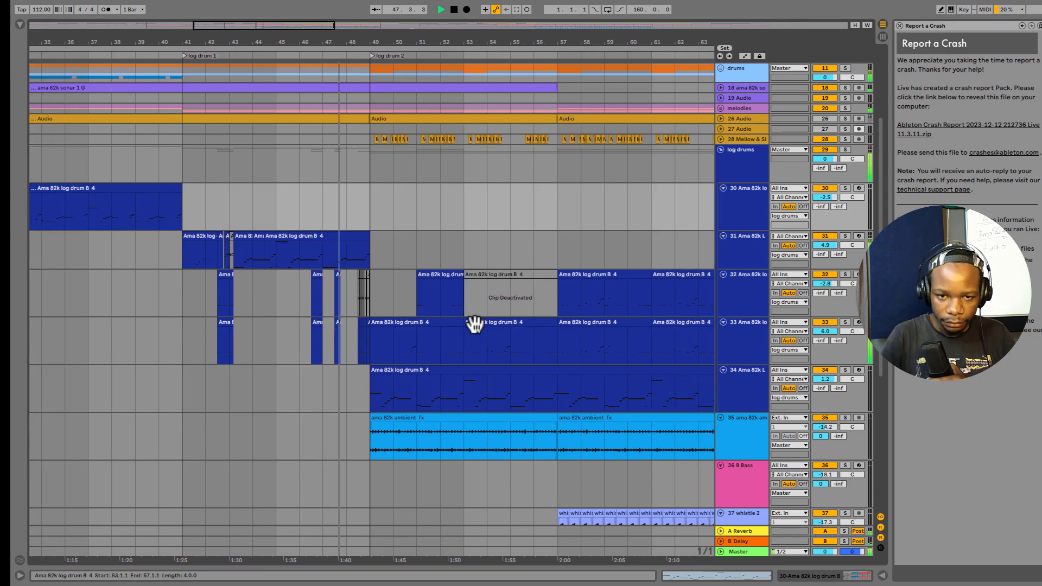
Audition track 28 in solo during the log drum 2 section, and return to the full mix.
scroll(474, 324, up, 2)
scroll(475, 324, up, 1)
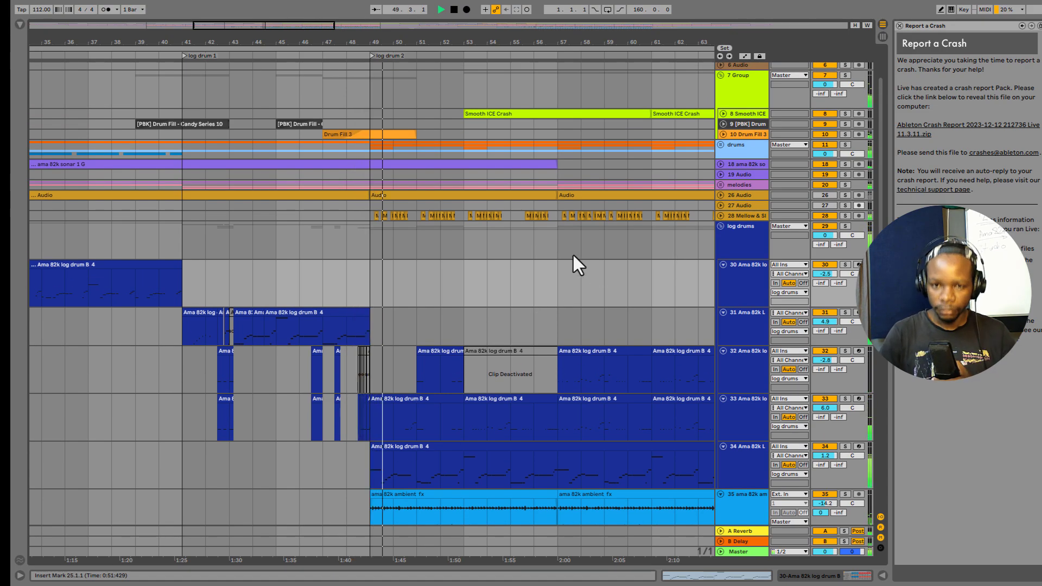
click(845, 216)
click(845, 216)
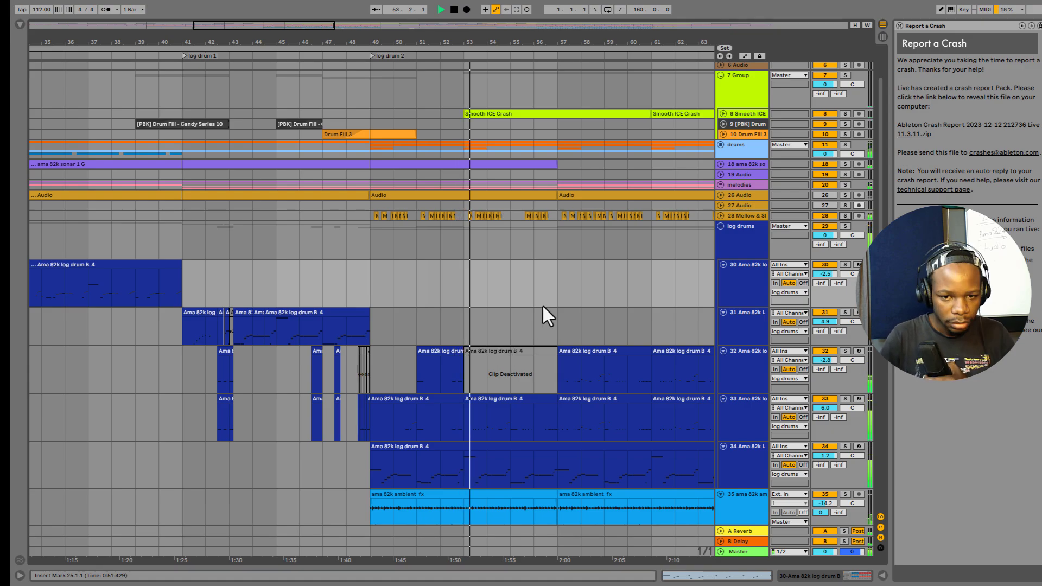
Examine the log drum, ambient fx, bass and whistle tracks between log drum 2 and the bridge.
scroll(445, 412, down, 3)
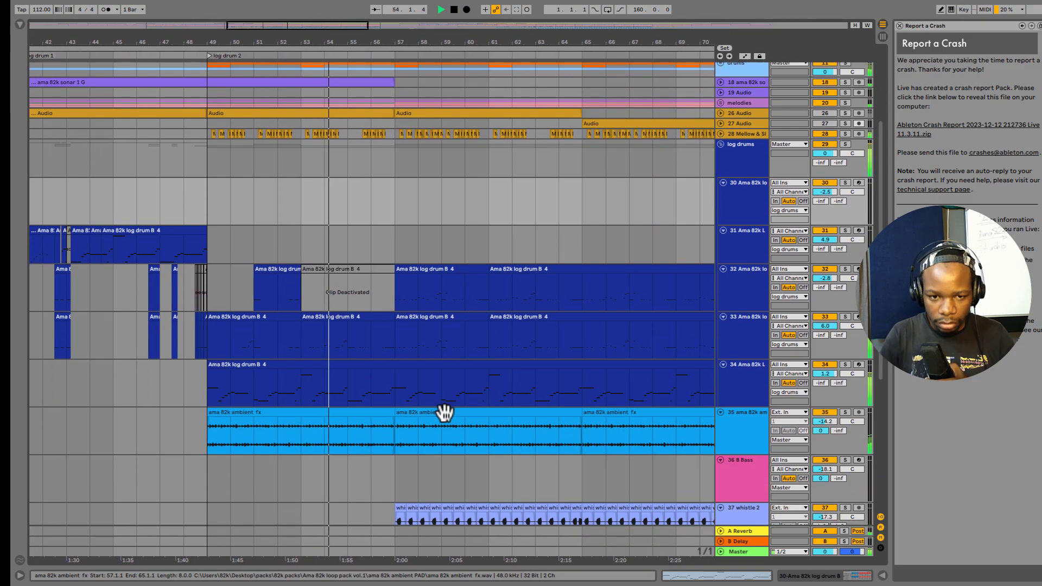
scroll(444, 412, down, 1)
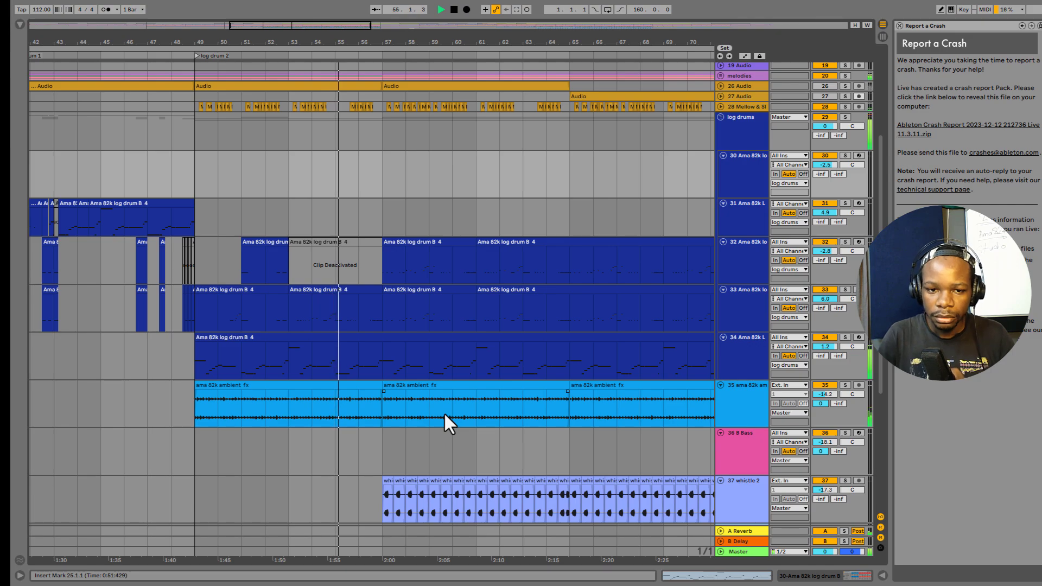
scroll(444, 412, up, 2)
scroll(444, 412, up, 1)
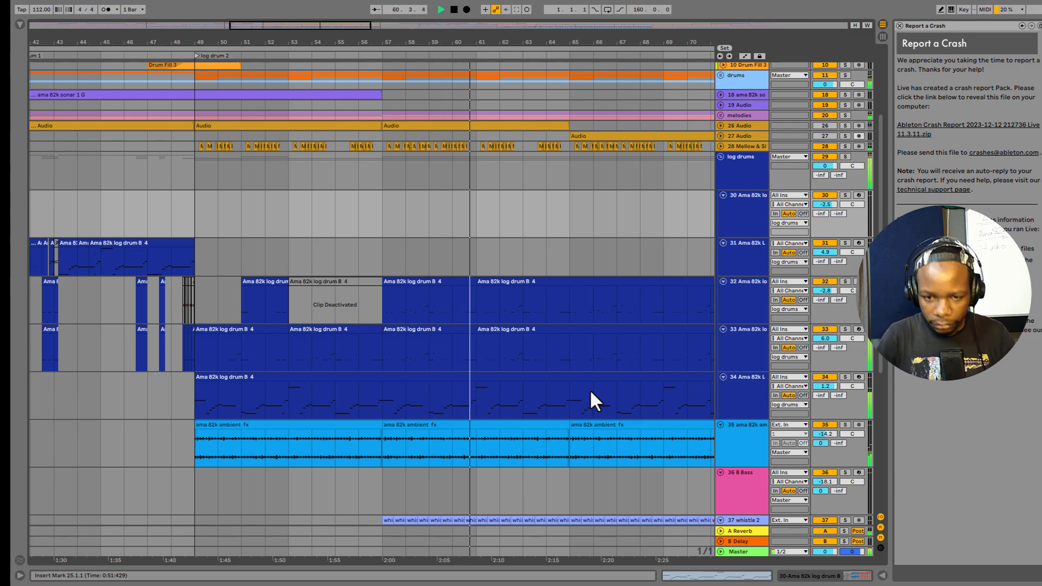
scroll(640, 382, right, 5)
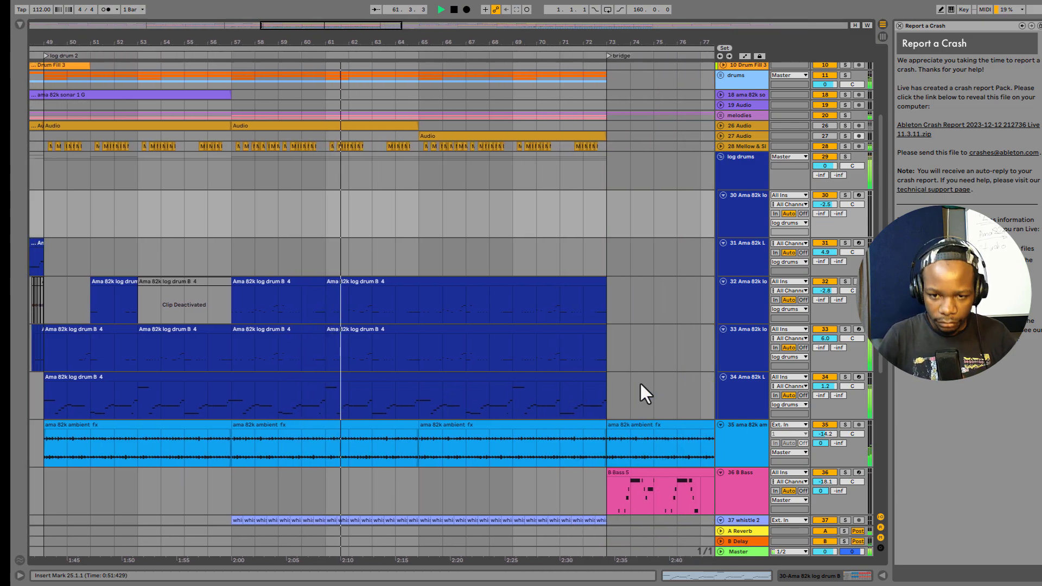
scroll(641, 384, left, 3)
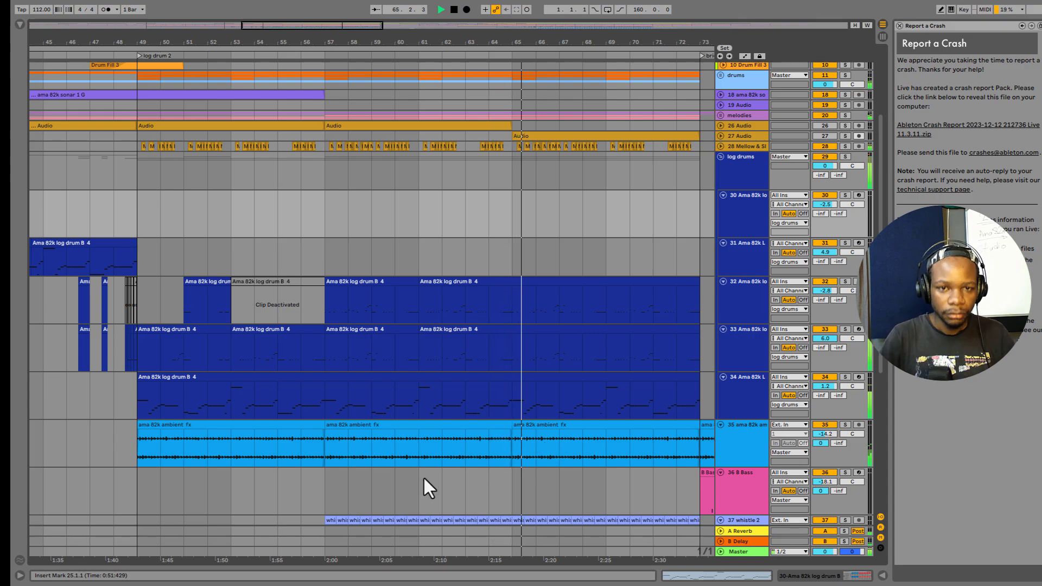
scroll(424, 477, down, 5)
scroll(423, 476, up, 3)
scroll(423, 476, down, 3)
scroll(424, 477, up, 2)
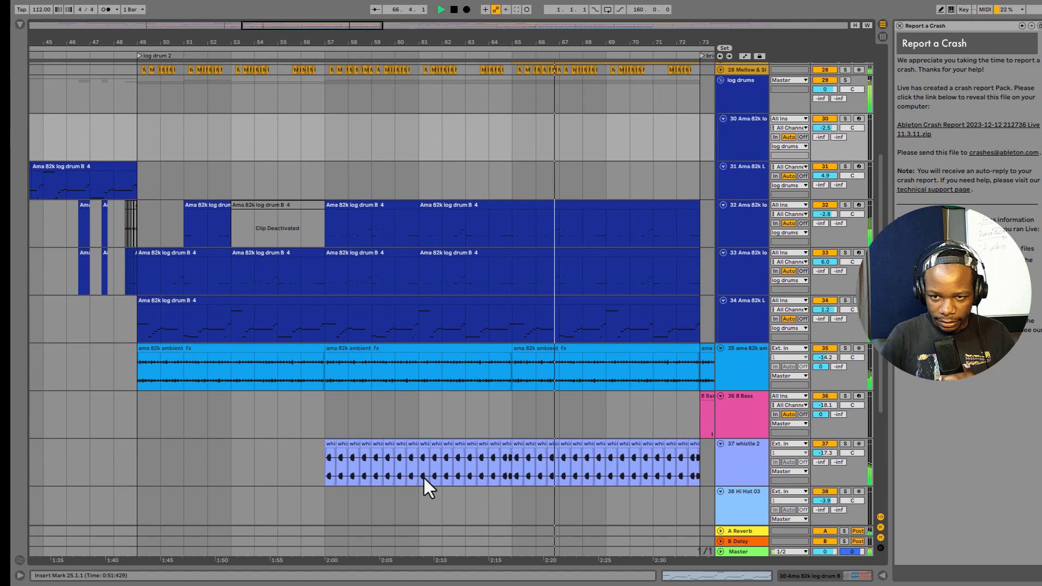
Inspect the device chains of log drum tracks 32, 33, 34 and 30 one after another.
click(747, 217)
click(838, 576)
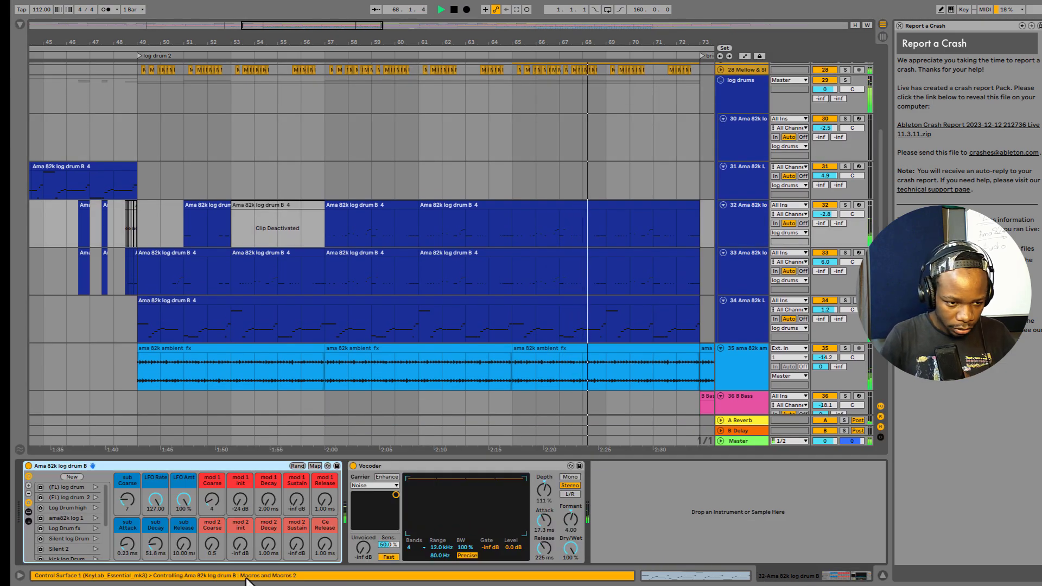
click(737, 274)
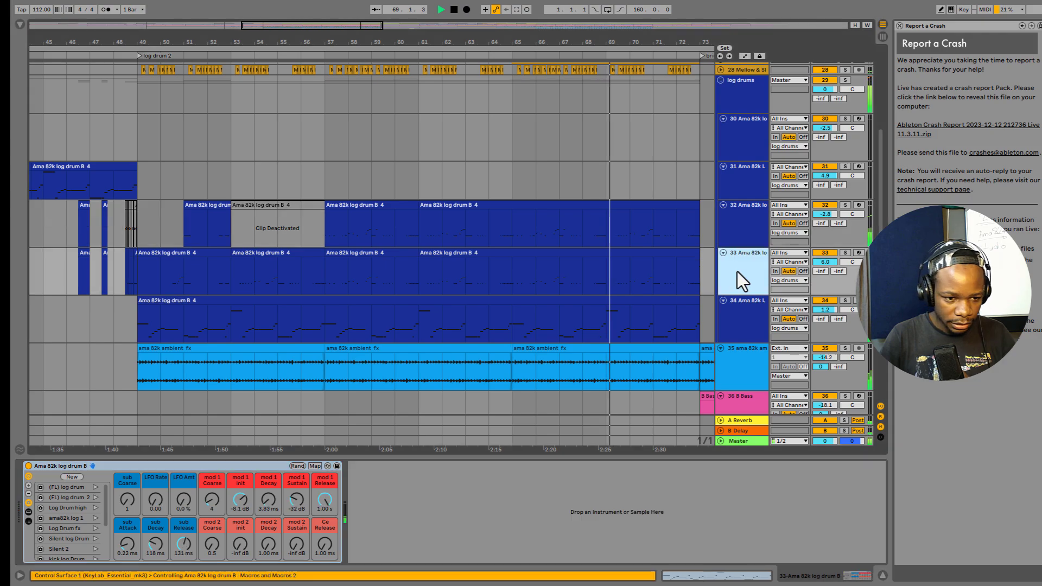
click(744, 320)
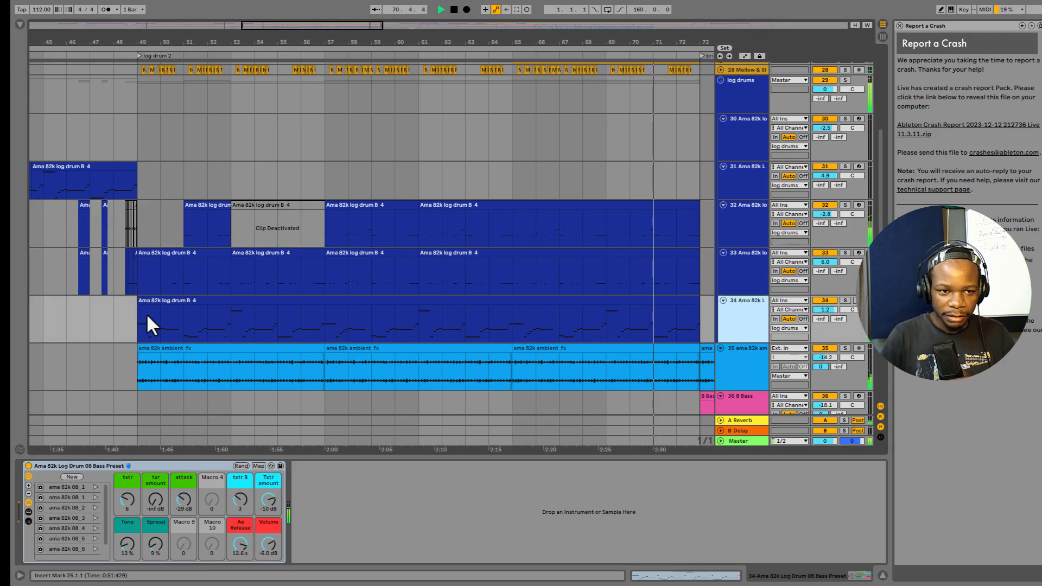
scroll(146, 314, left, 5)
scroll(147, 316, left, 3)
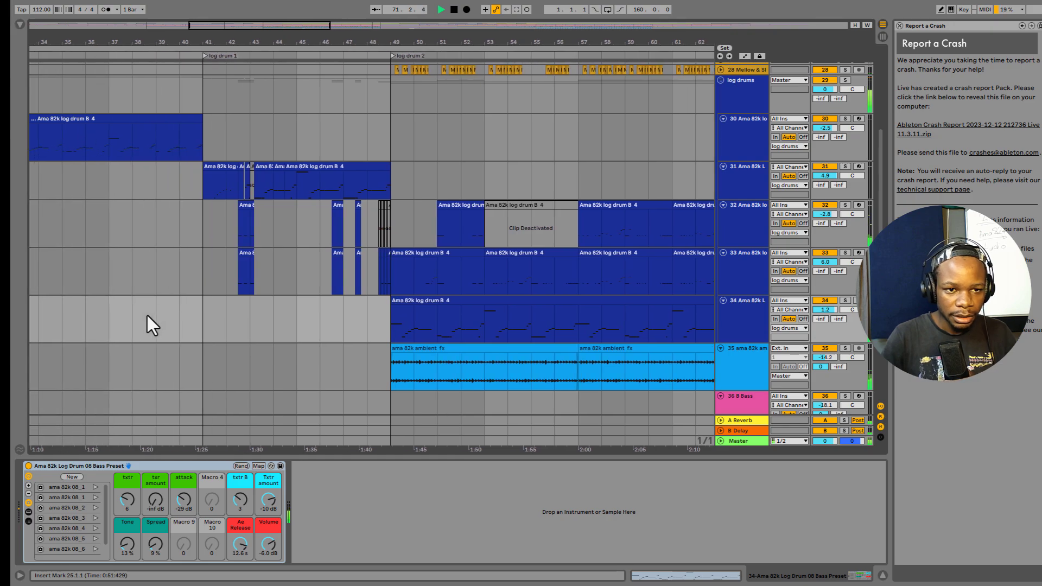
click(197, 175)
click(124, 144)
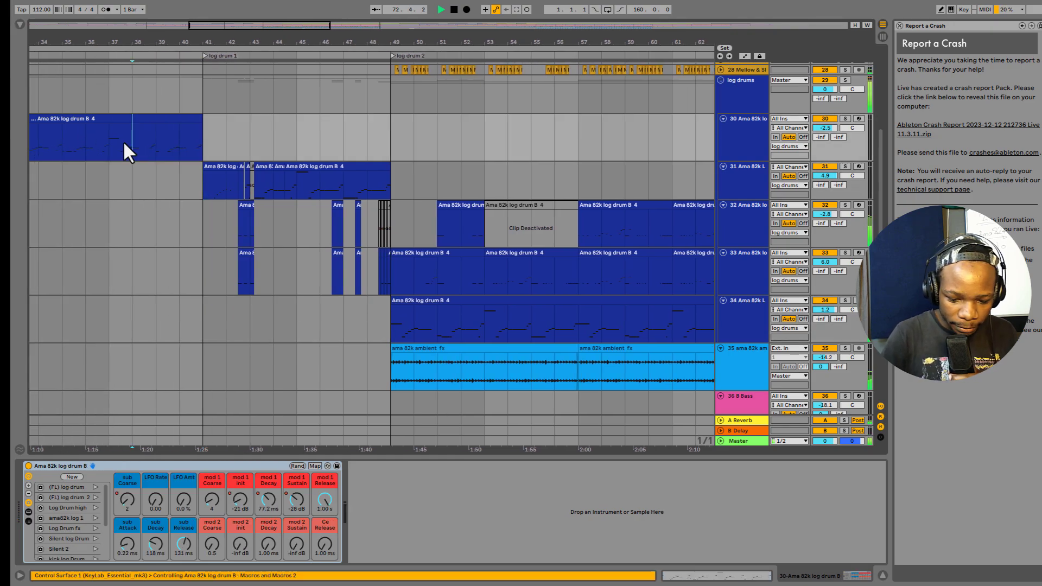
Place the insert marker on track 30 at bar 25, the start of the prebass section.
scroll(140, 174, left, 6)
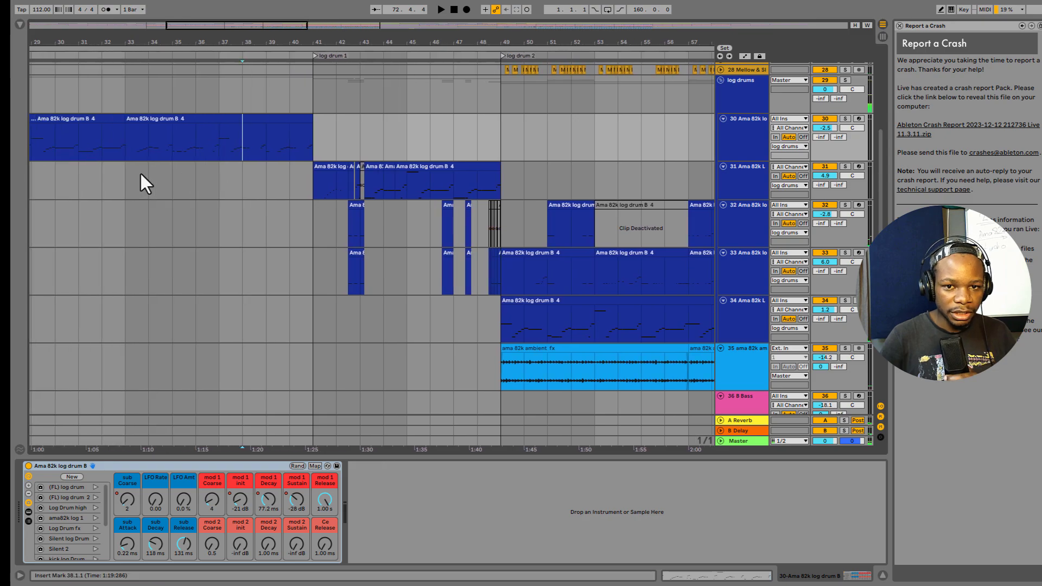
scroll(142, 184, left, 3)
click(136, 152)
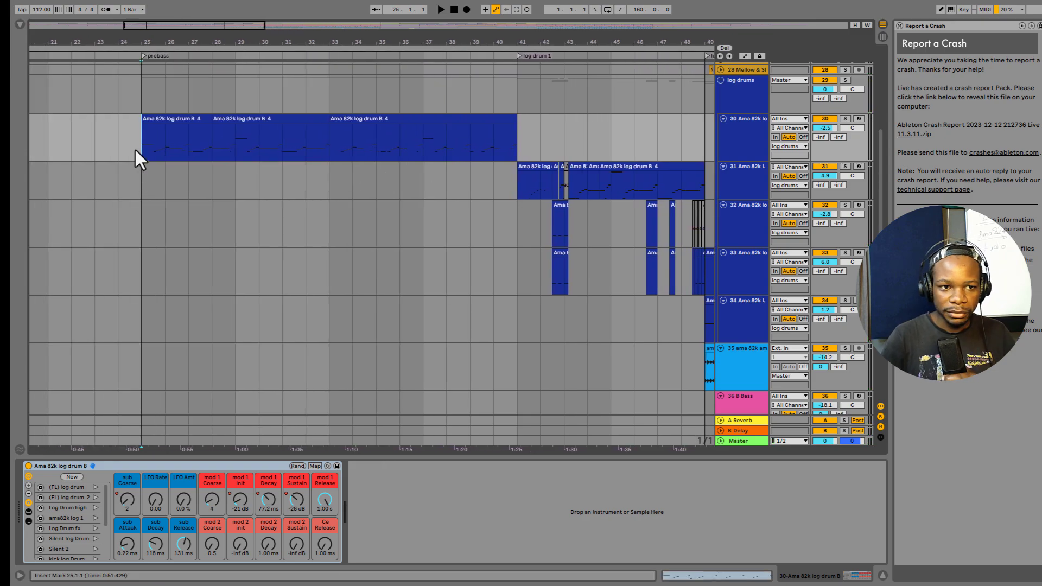
Solo the drums group and play it briefly from the start of the prebass section.
scroll(331, 209, up, 5)
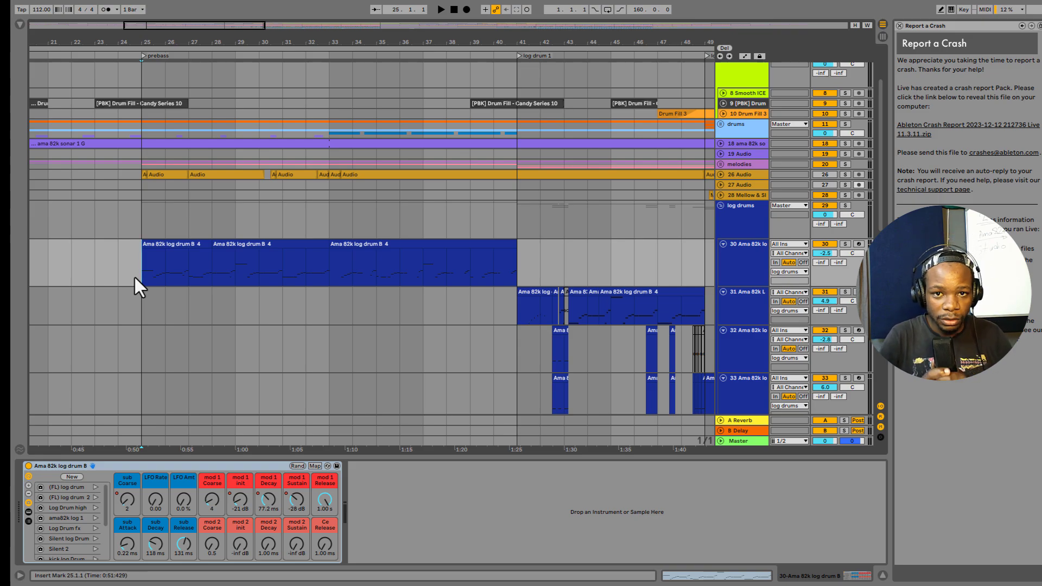
scroll(135, 276, up, 3)
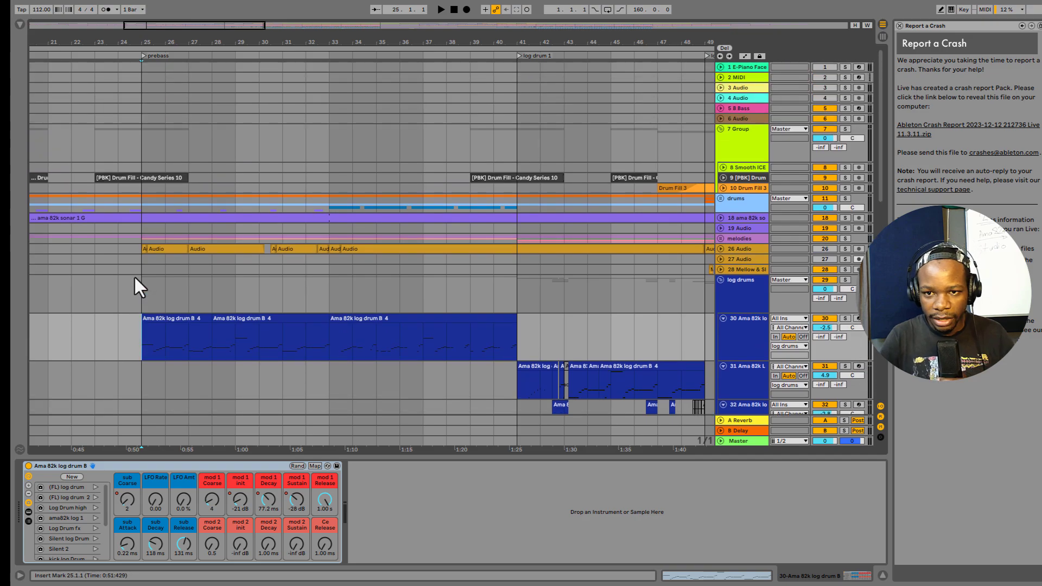
click(737, 204)
click(143, 206)
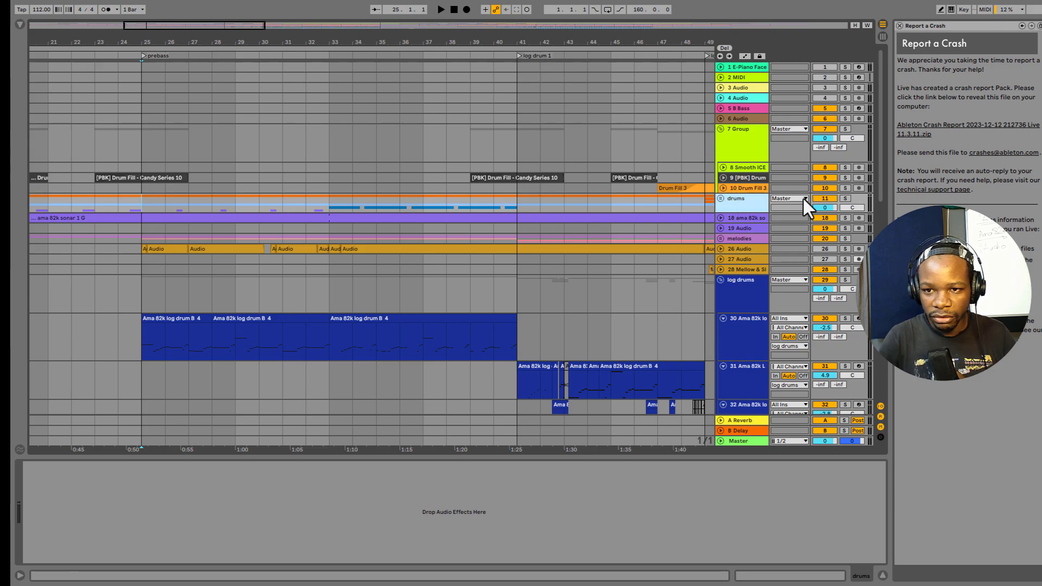
click(845, 199)
key(space)
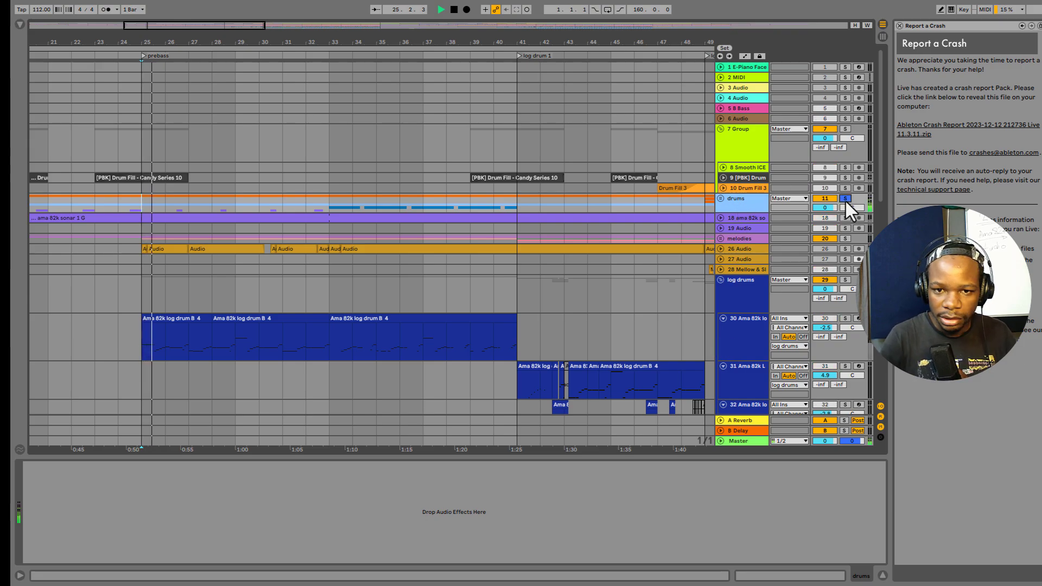
key(space)
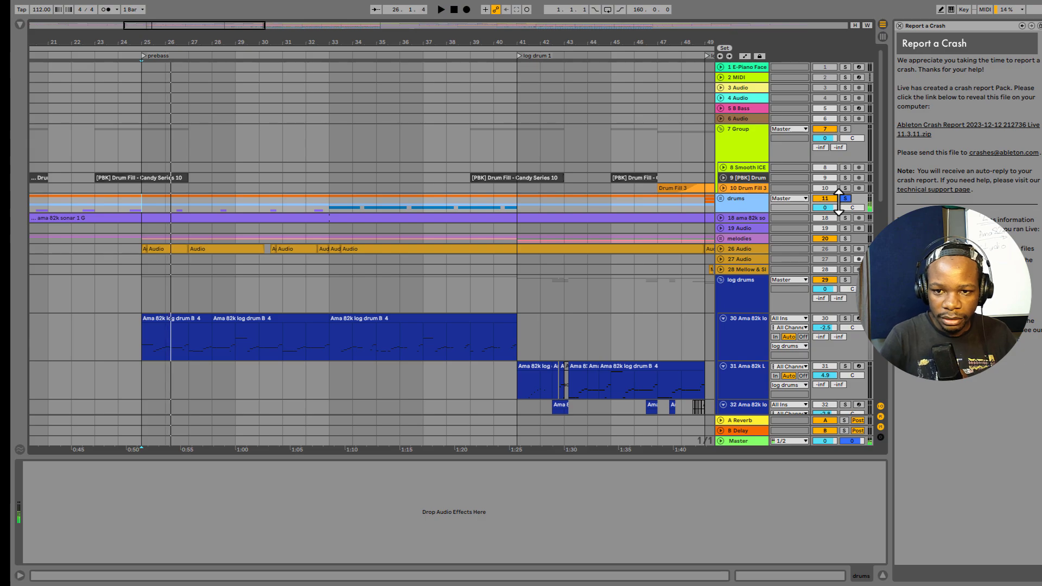
Listen to the melodies group in solo, and unfold and solo the ama 82k sonar track.
click(845, 240)
key(space)
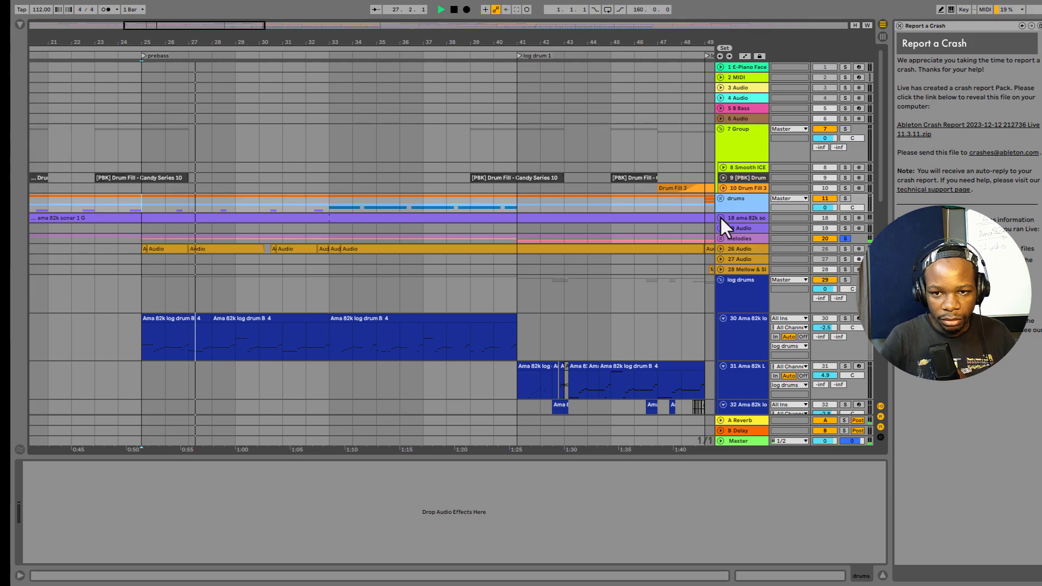
click(720, 218)
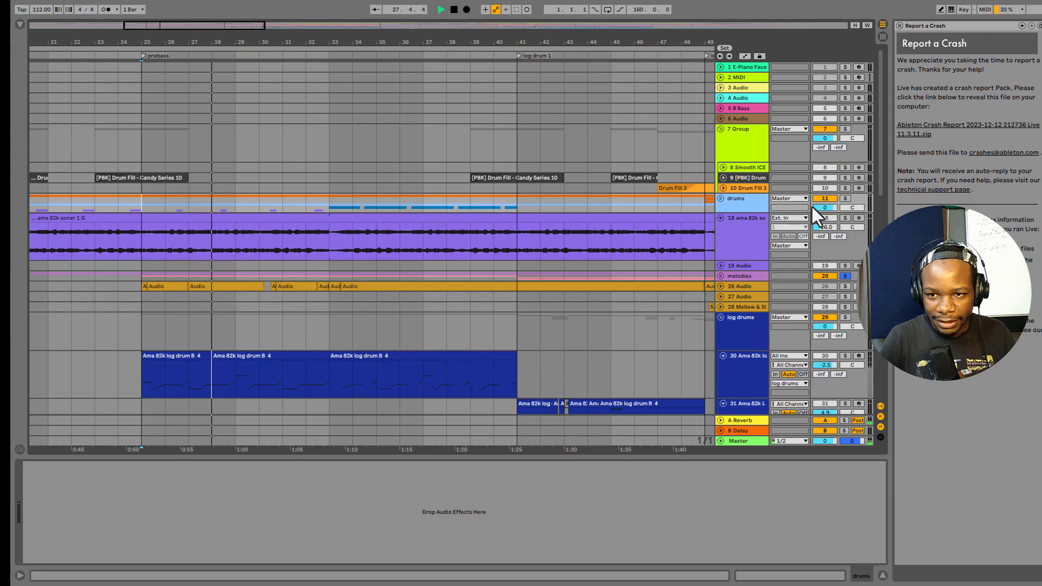
click(845, 217)
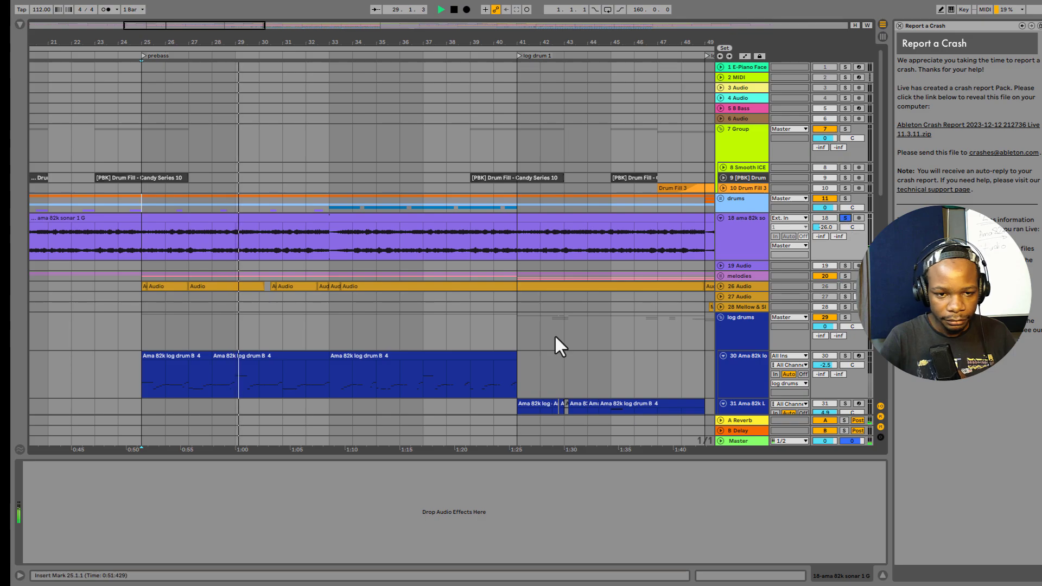
Unfold track 26 Audio, audition it in solo, and activate it in the full mix.
scroll(555, 334, down, 4)
scroll(557, 337, up, 1)
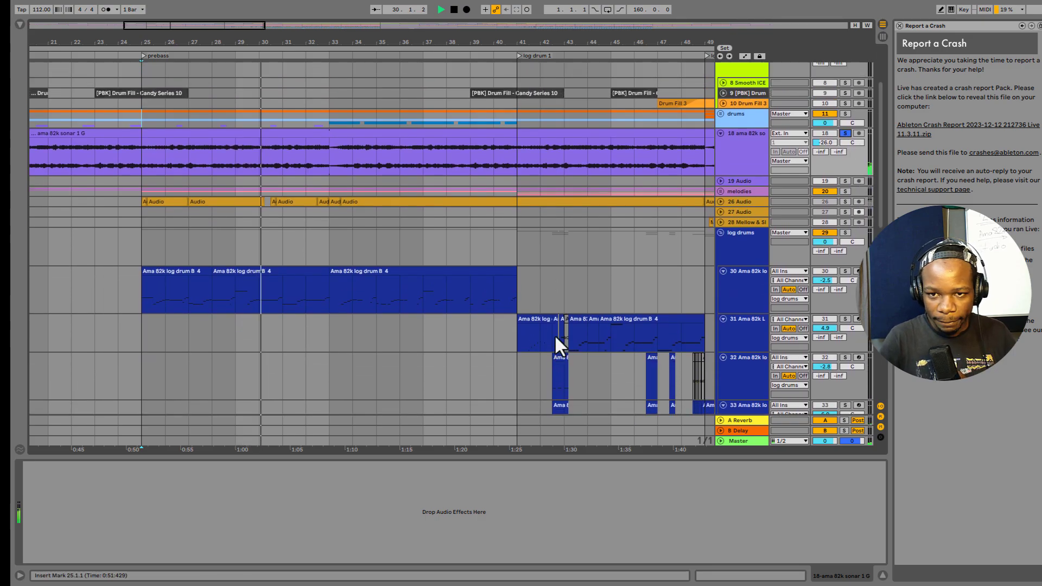
click(720, 200)
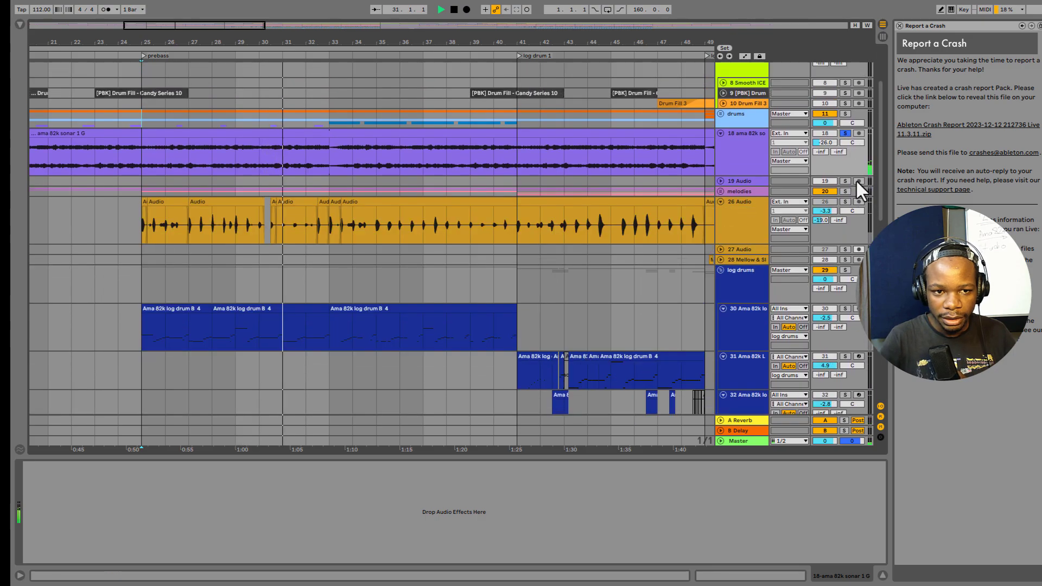
click(846, 202)
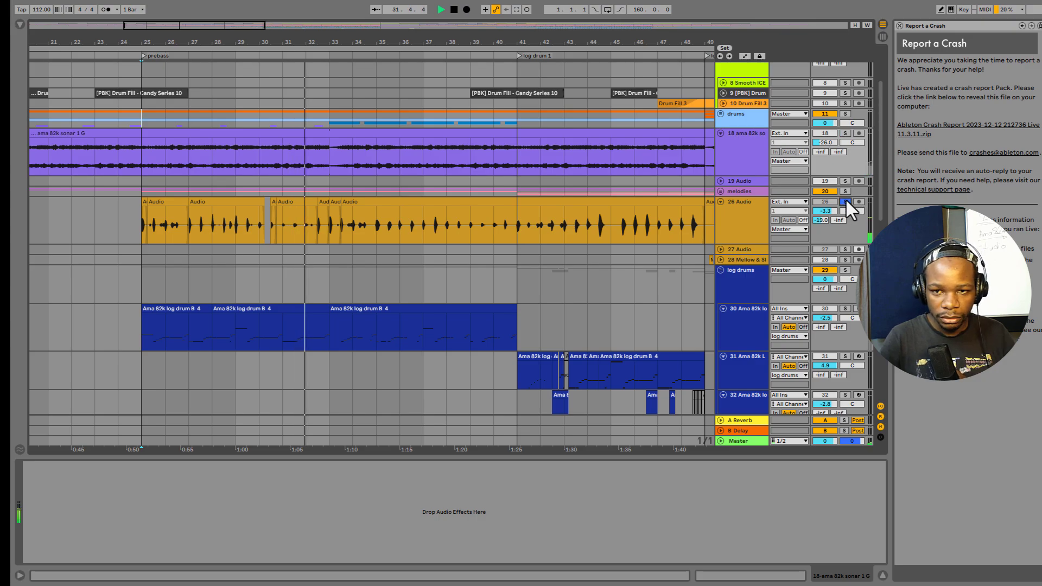
click(846, 201)
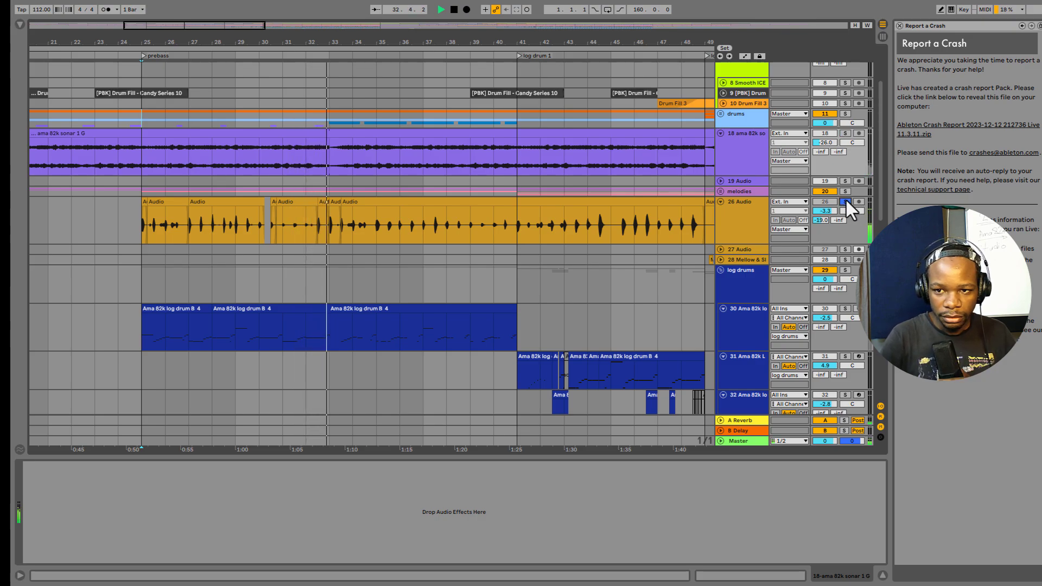
click(833, 201)
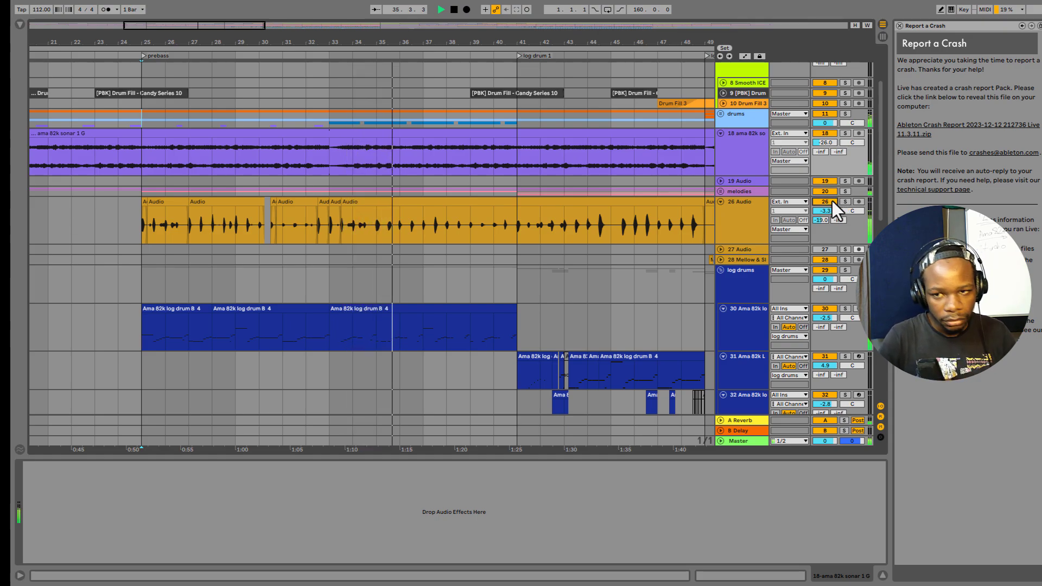
Stop playback and solo the log drums group.
key(space)
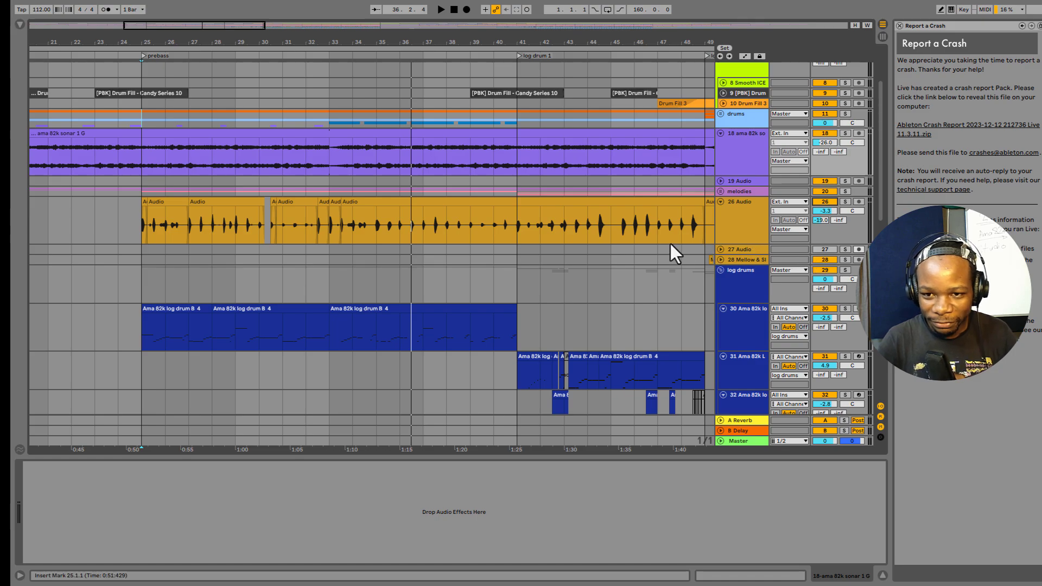
scroll(679, 242, down, 2)
click(741, 237)
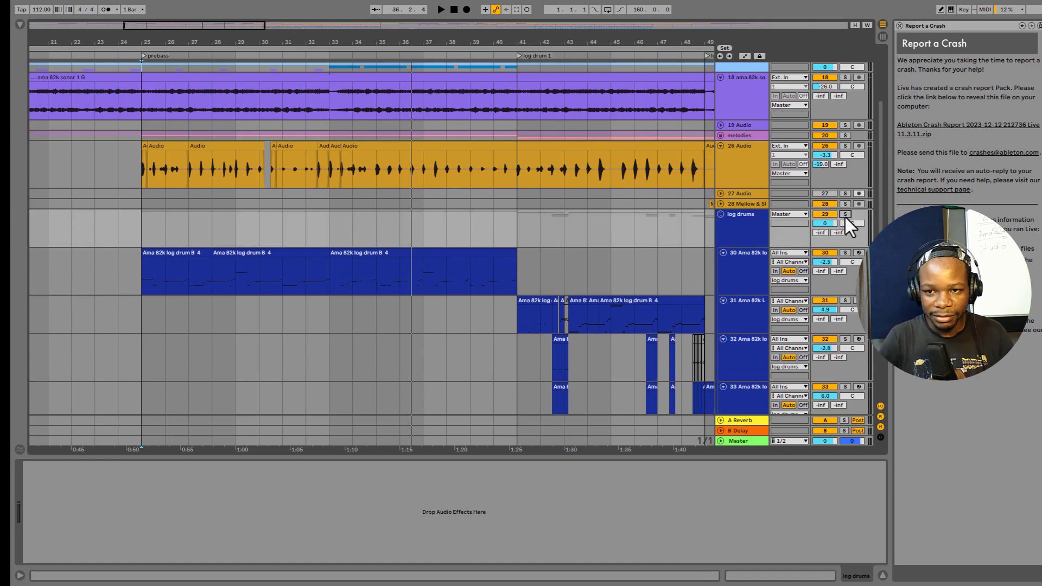
click(845, 215)
scroll(340, 286, down, 2)
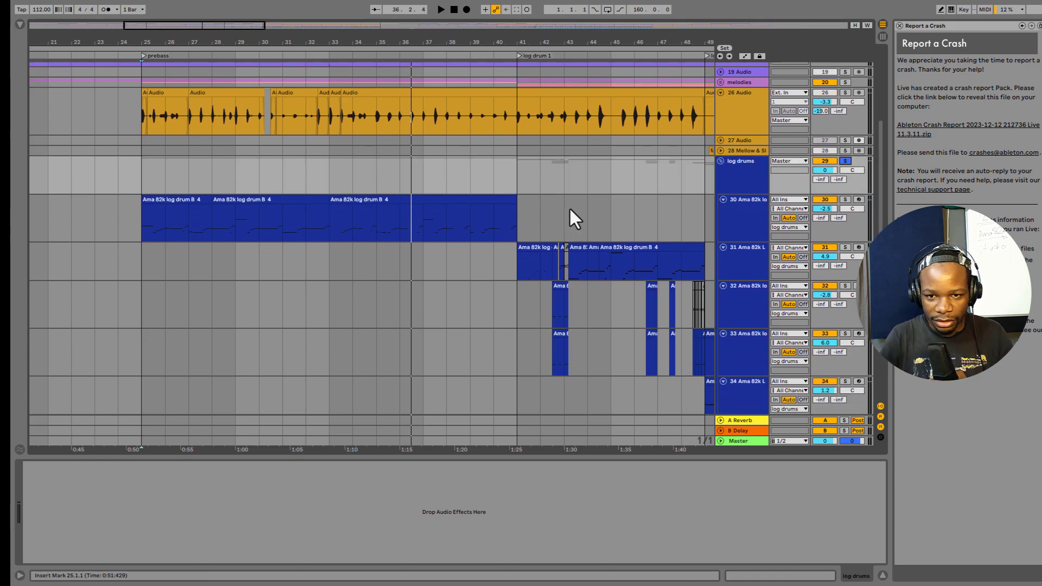
Audition the ama 82k ambient fx track in solo from bar 49, the start of log drum 2, and unsolo it.
scroll(367, 386, down, 3)
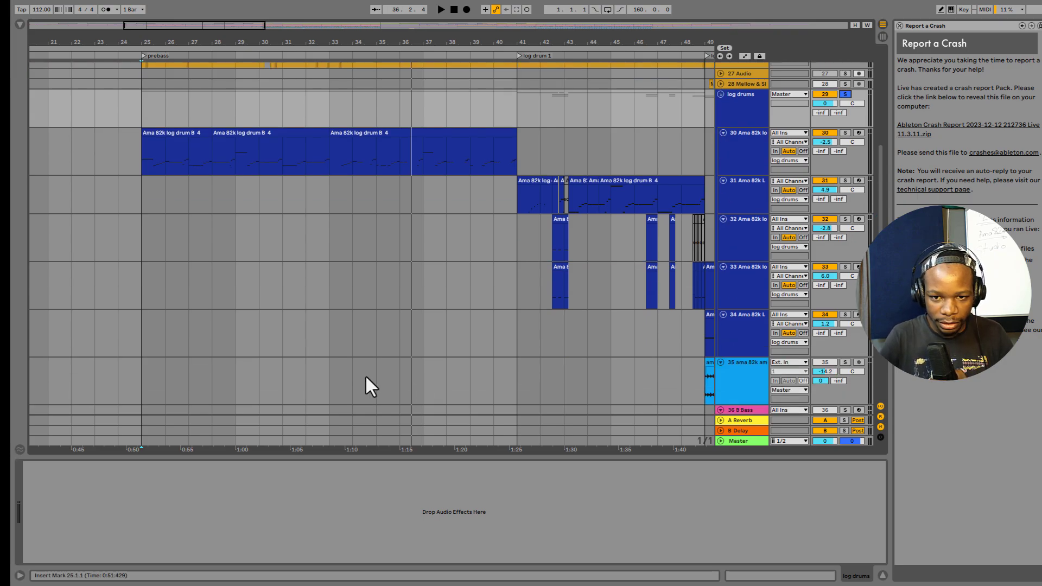
scroll(502, 335, right, 2)
scroll(501, 333, right, 8)
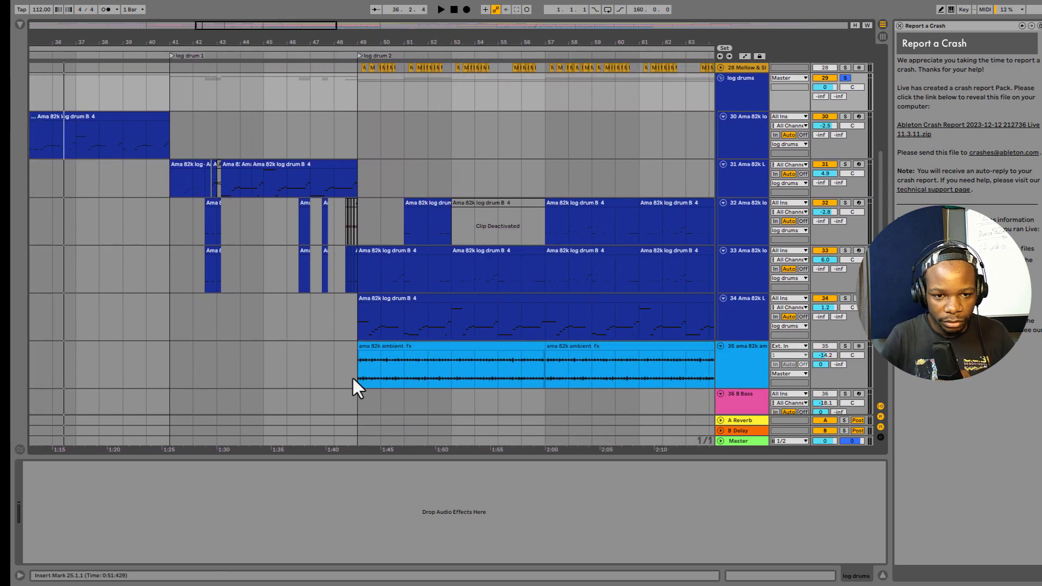
click(353, 377)
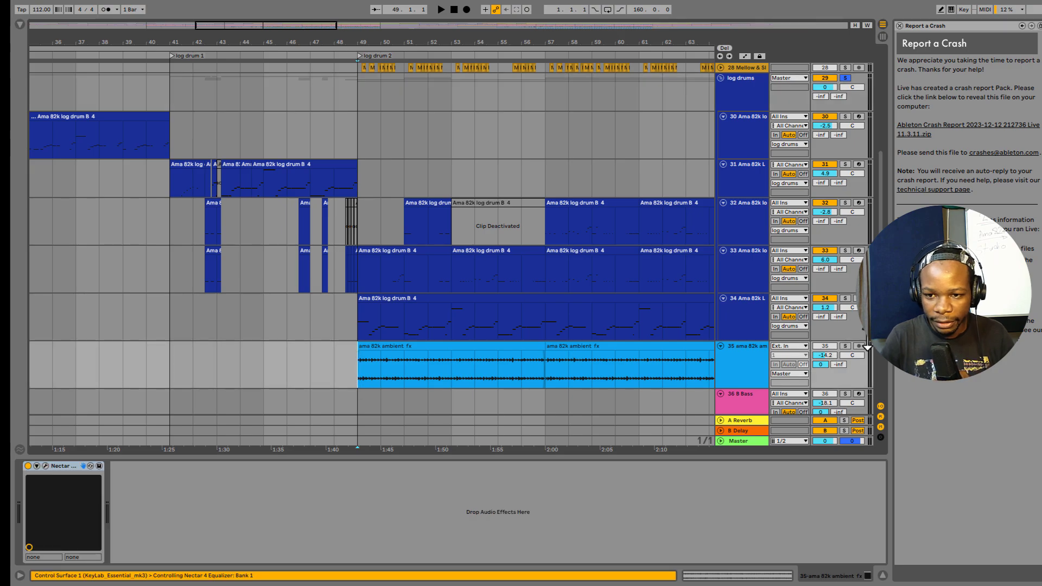
click(844, 349)
key(space)
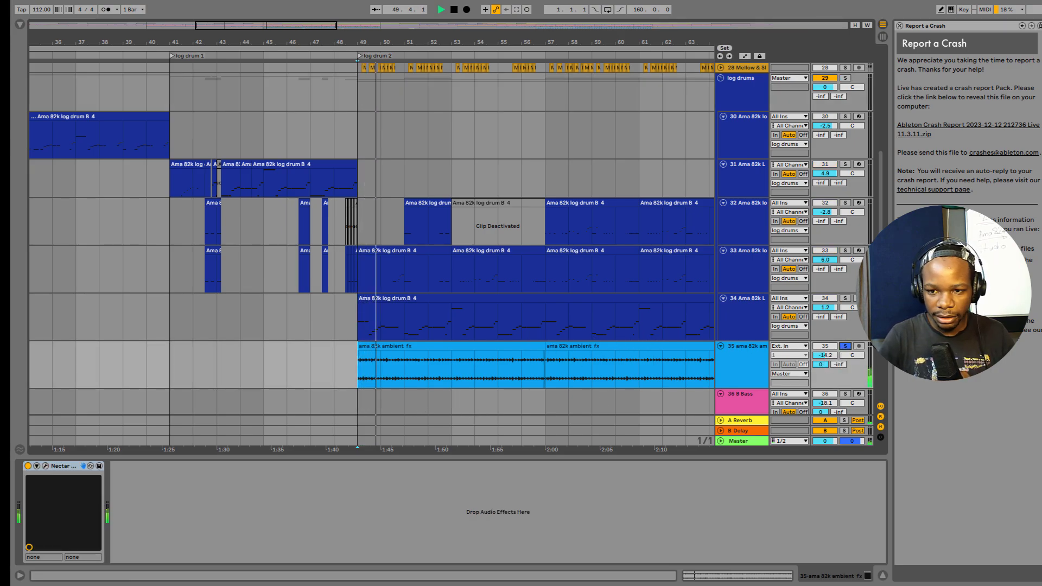
click(845, 346)
key(space)
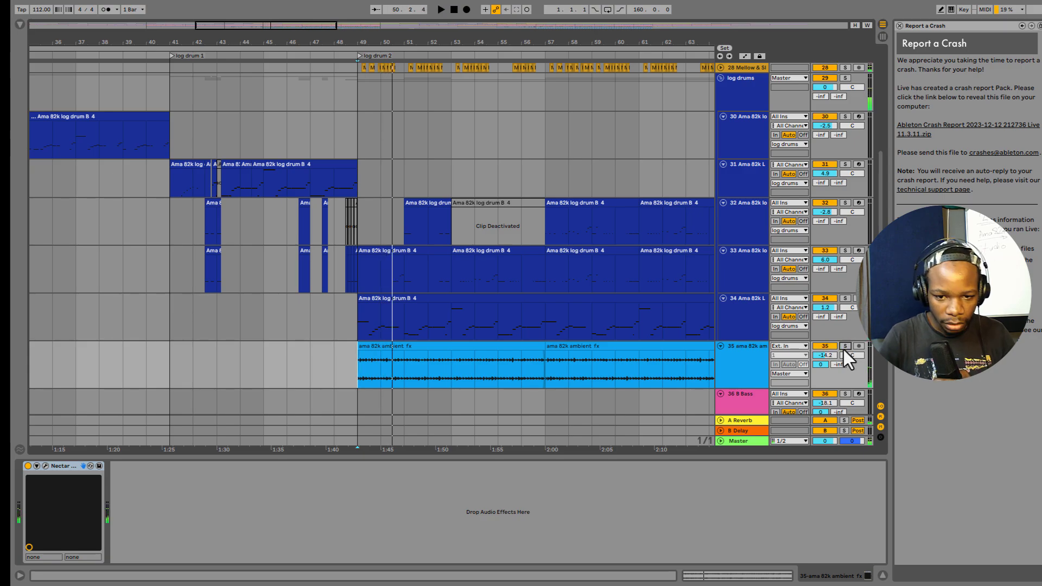
Audition the whistle 2 track in solo from its first clip at bar 57.
scroll(617, 334, down, 6)
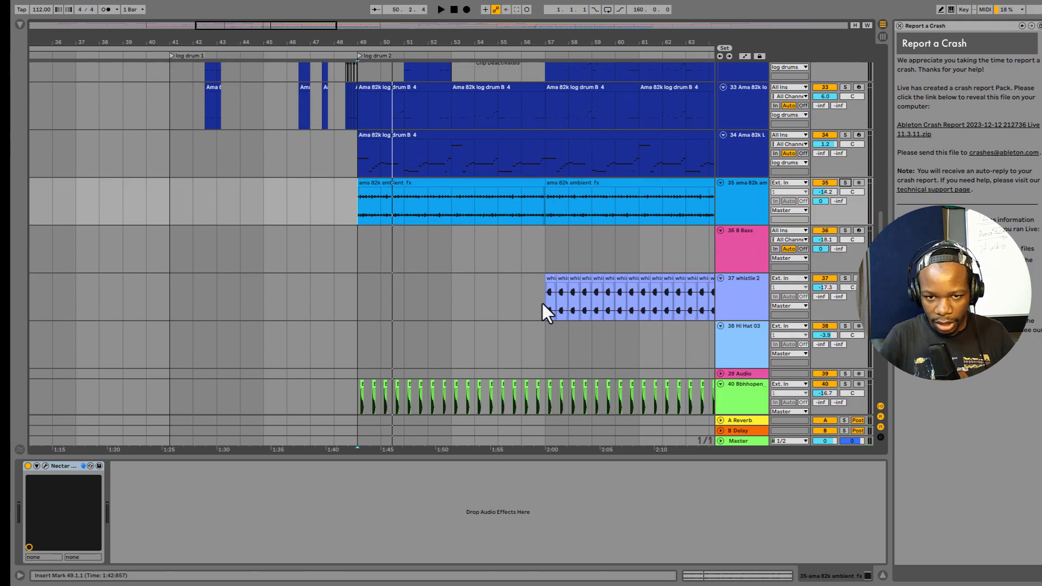
click(542, 304)
scroll(542, 305, down, 1)
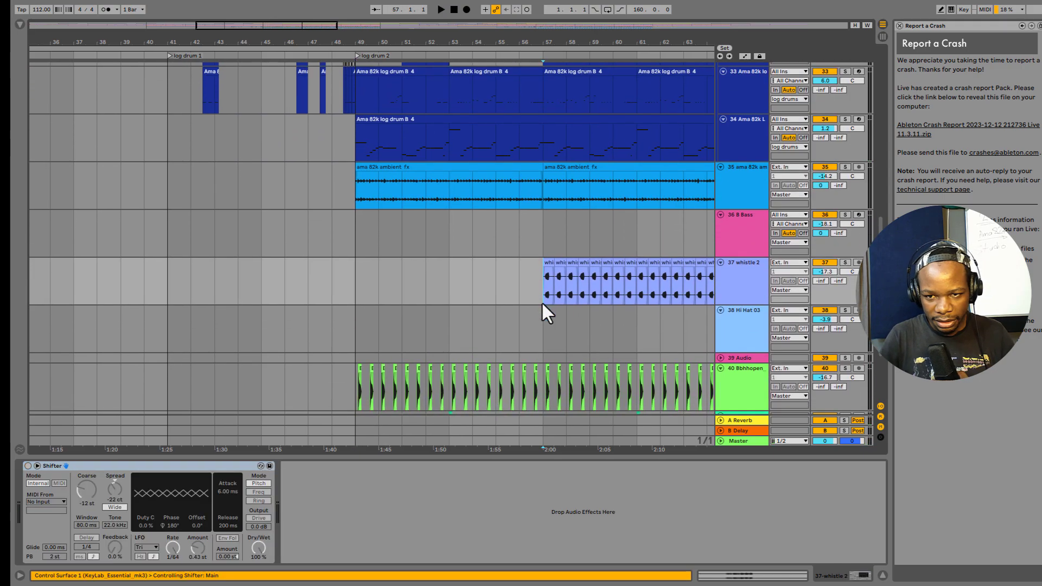
key(space)
click(846, 262)
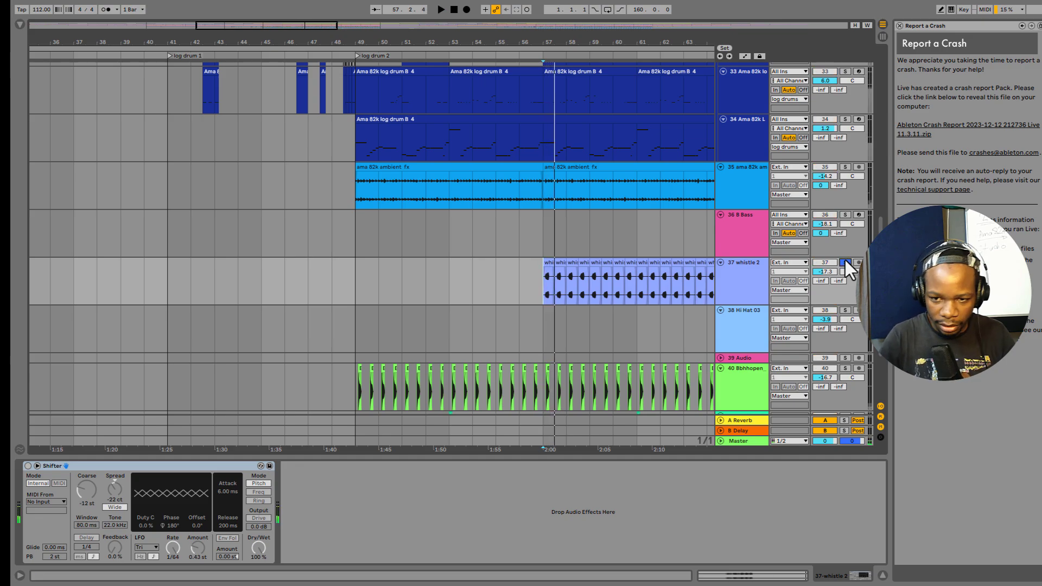
Audition the Bbhhopen track in solo from the start of log drum 2, and unsolo it.
scroll(458, 296, down, 7)
click(358, 293)
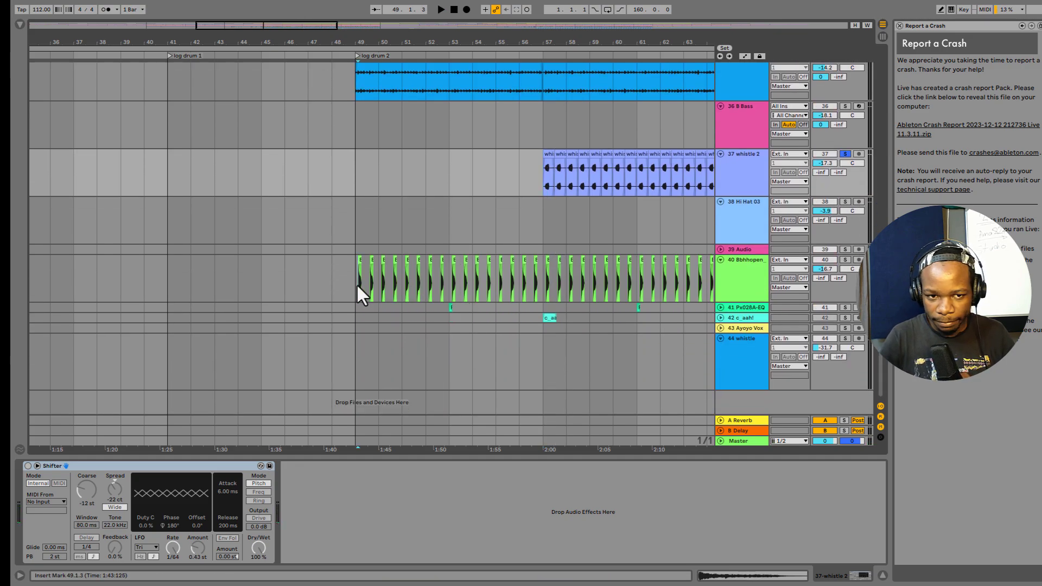
click(356, 283)
click(843, 259)
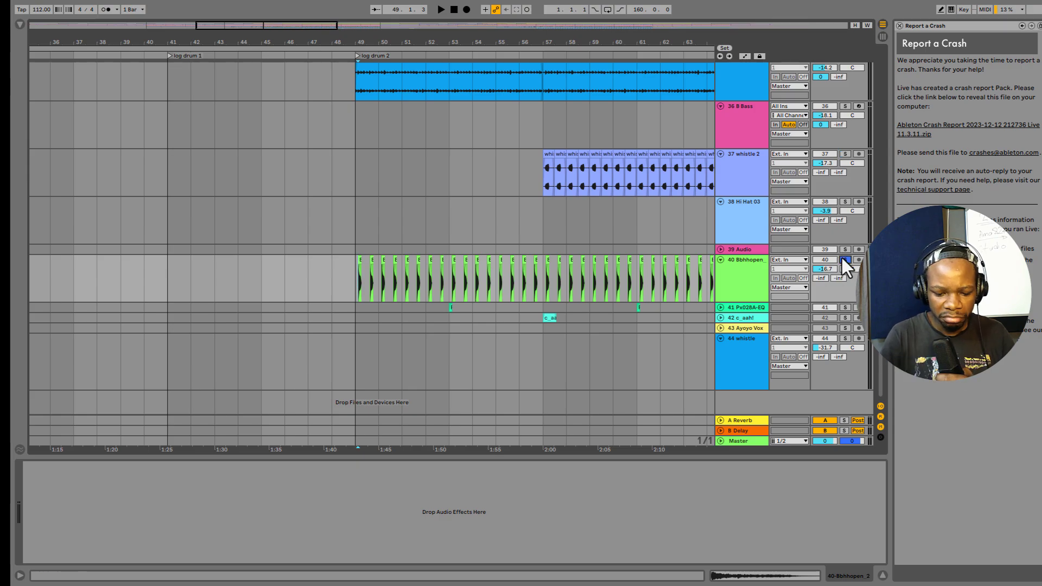
key(space)
key(space)
click(845, 260)
Unfold the [PBK] Drum Fill and Drum Fill 3 tracks inside 7 Group.
scroll(436, 359, up, 10)
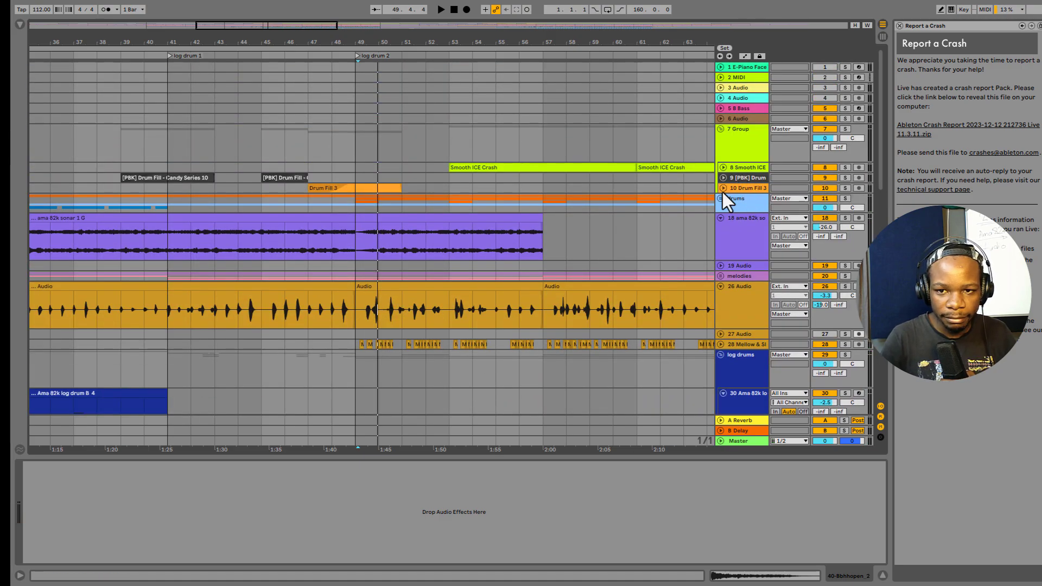
click(722, 189)
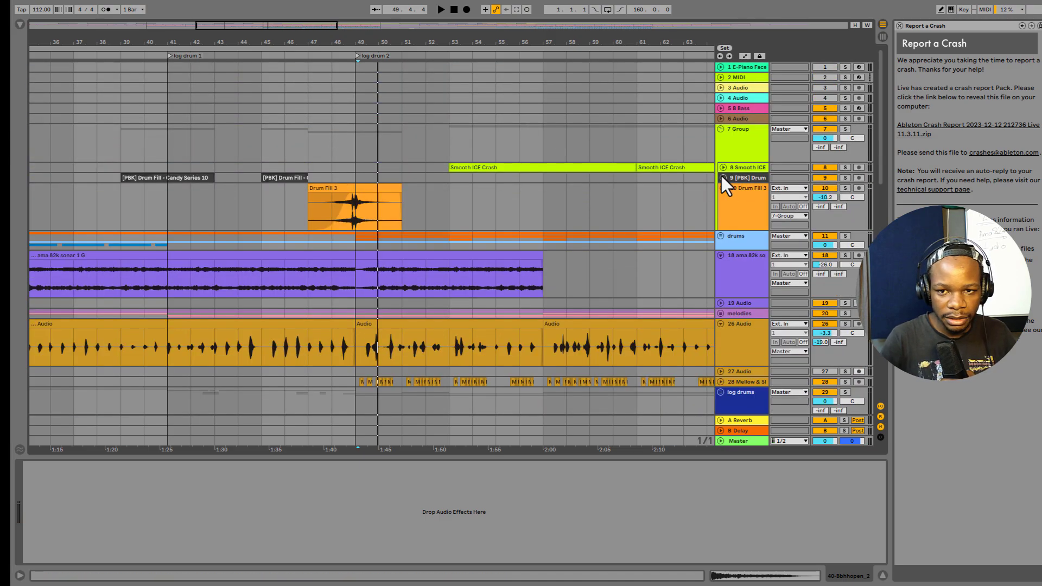
click(724, 178)
Solo 7 Group and listen to its drum fills from bar 41 and from bar 48.
click(167, 219)
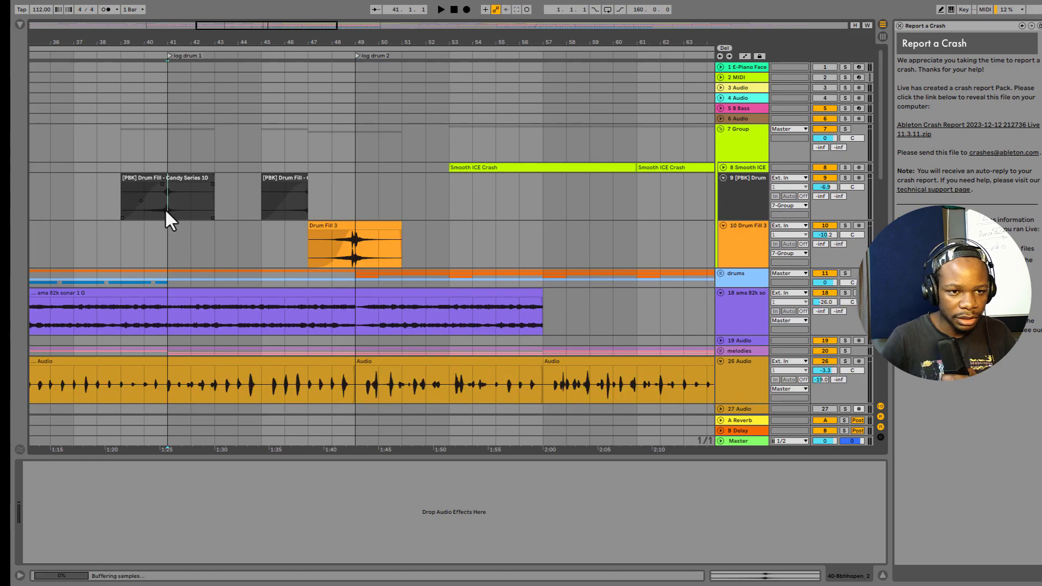
click(846, 129)
key(space)
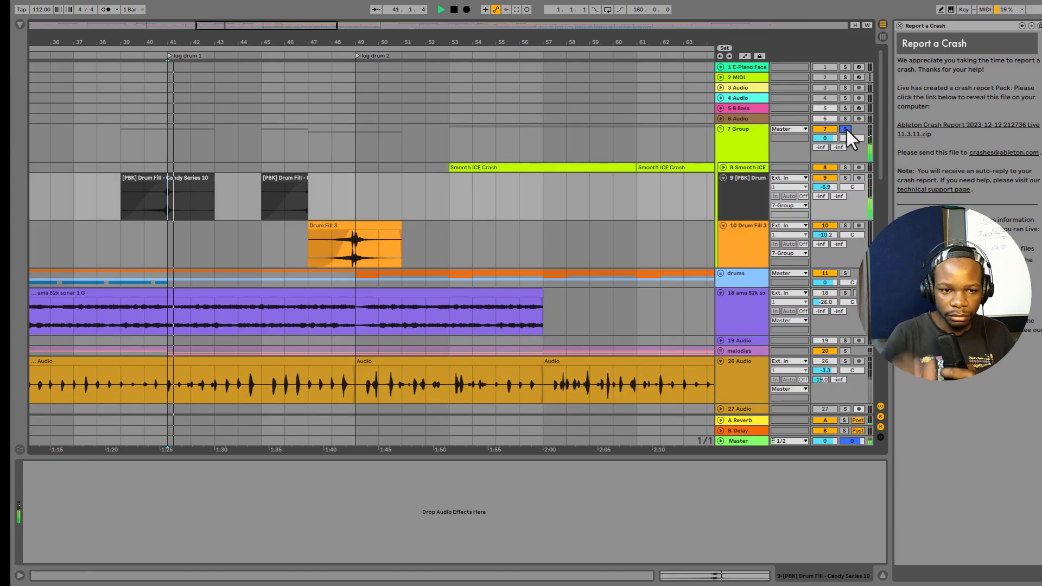
click(335, 246)
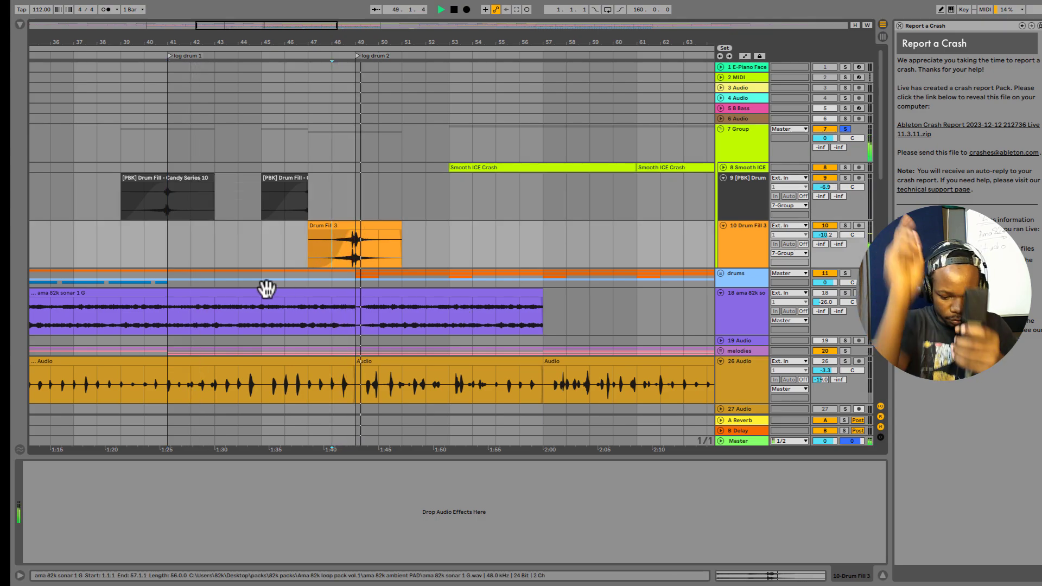
key(space)
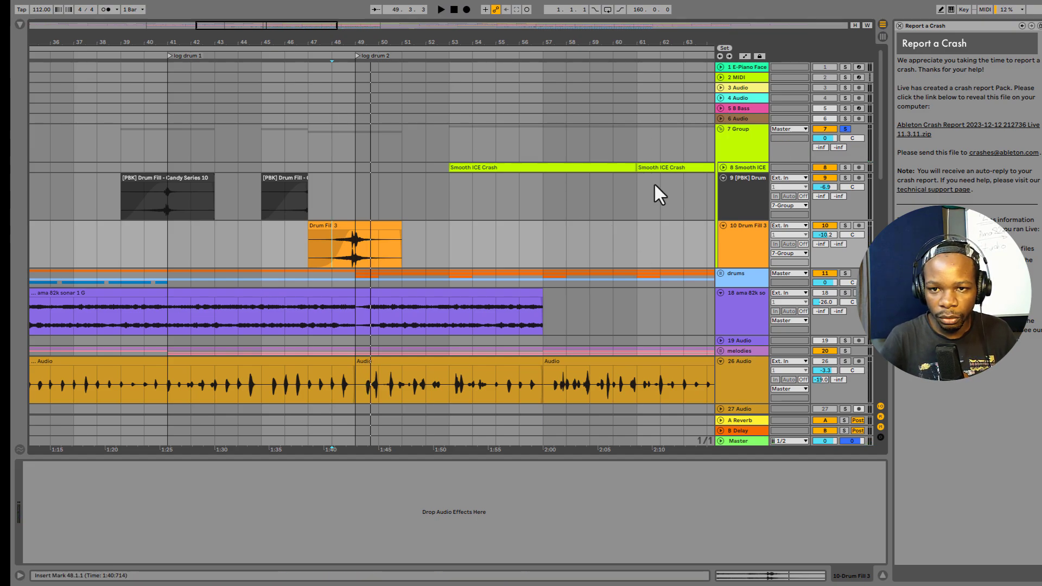
Fold and unsolo 7 Group, and place the insert marker on track 30 at bar 25, the start of the prebass.
click(721, 128)
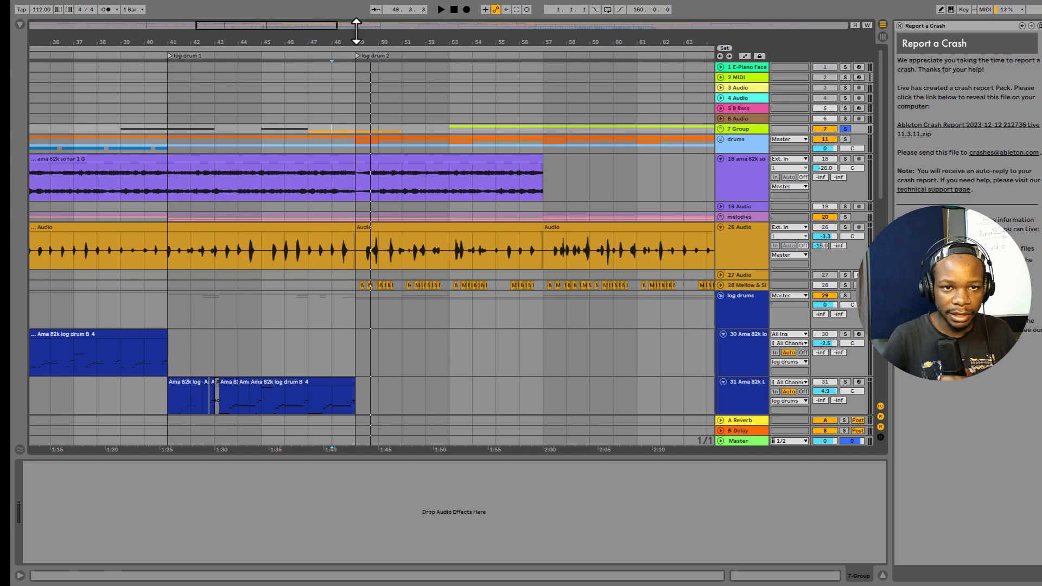
drag(364, 44, 369, 27)
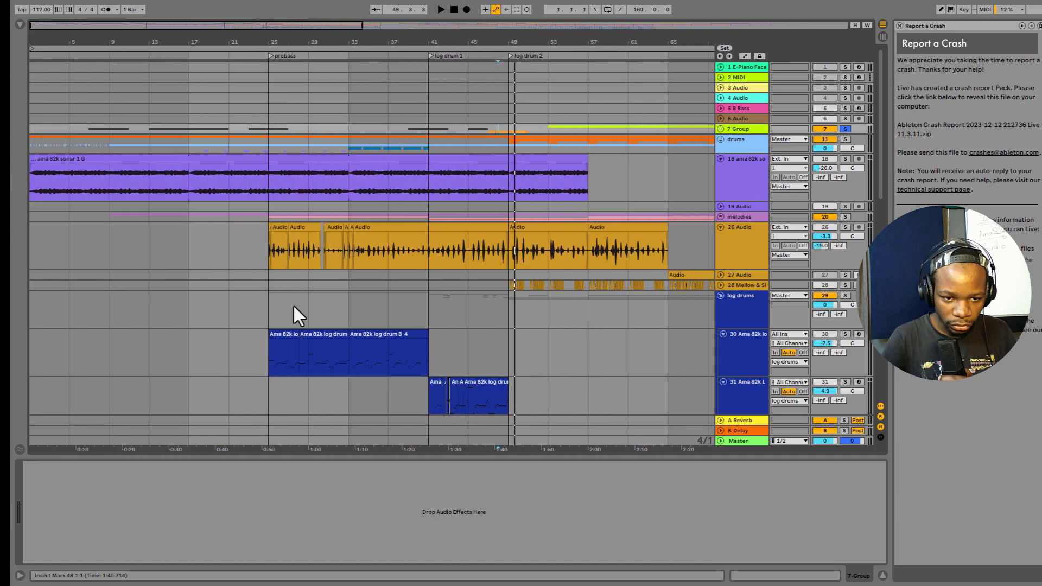
scroll(294, 315, down, 3)
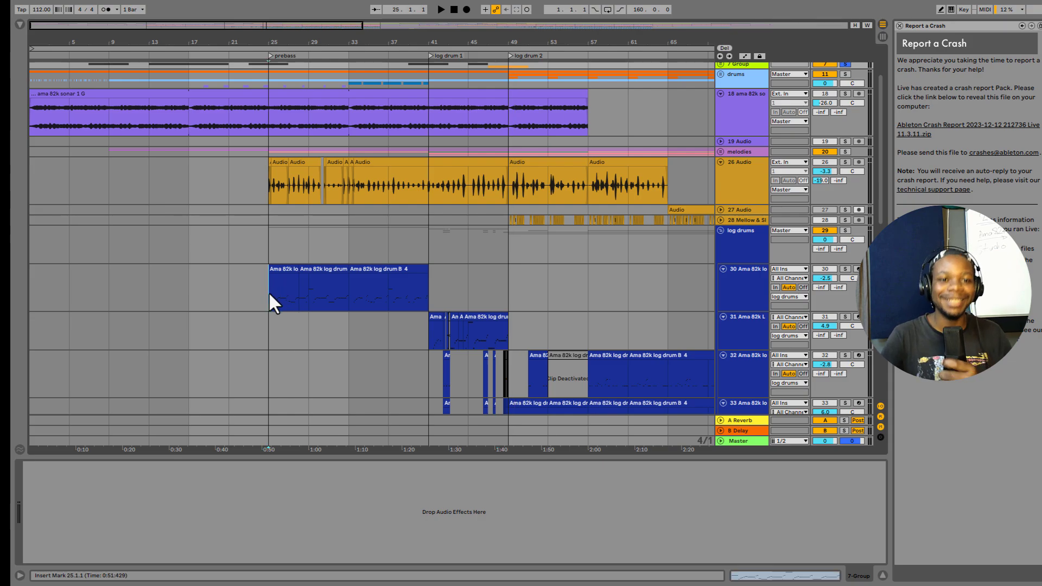
click(269, 291)
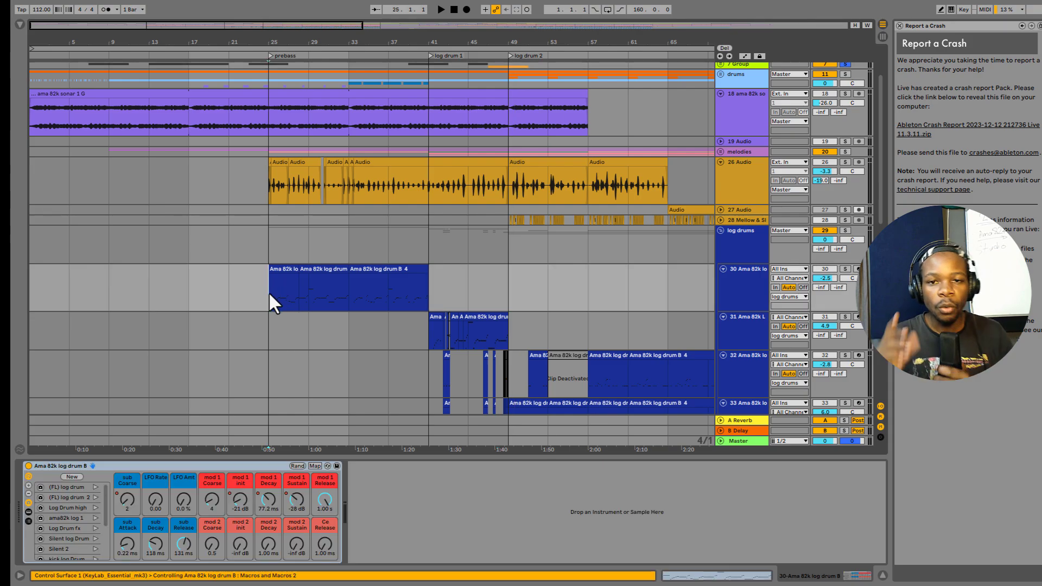
click(845, 64)
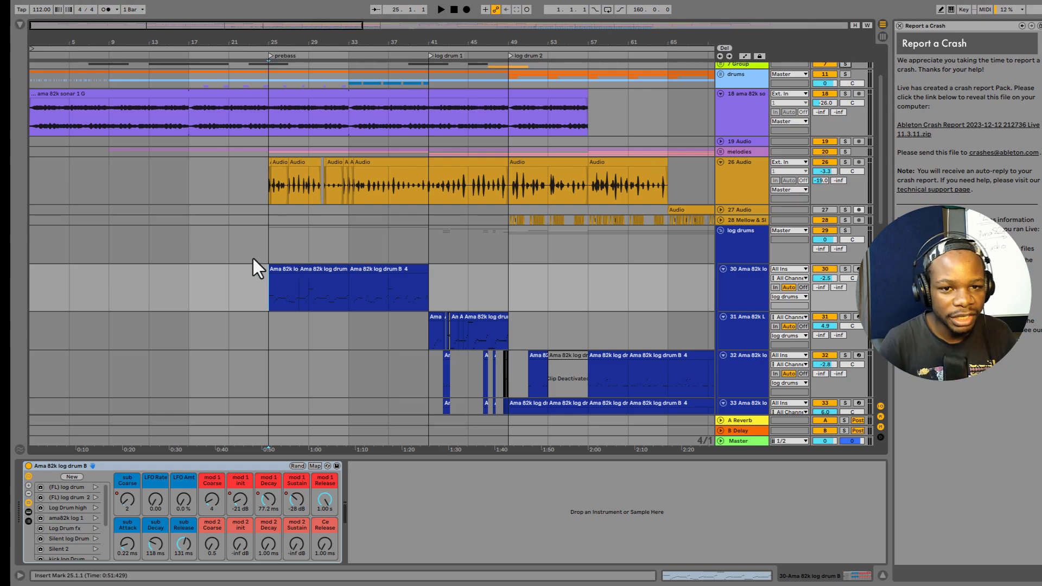
Play the full mix from bar 25 while selecting bars 25 to 41 on track 30 and on the drums group.
scroll(253, 259, up, 3)
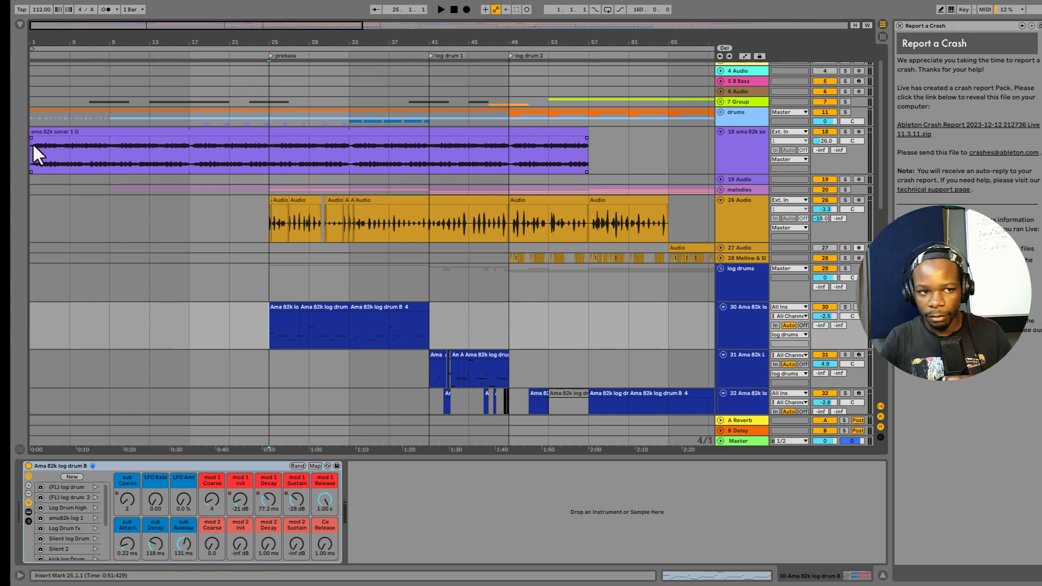
click(267, 165)
key(space)
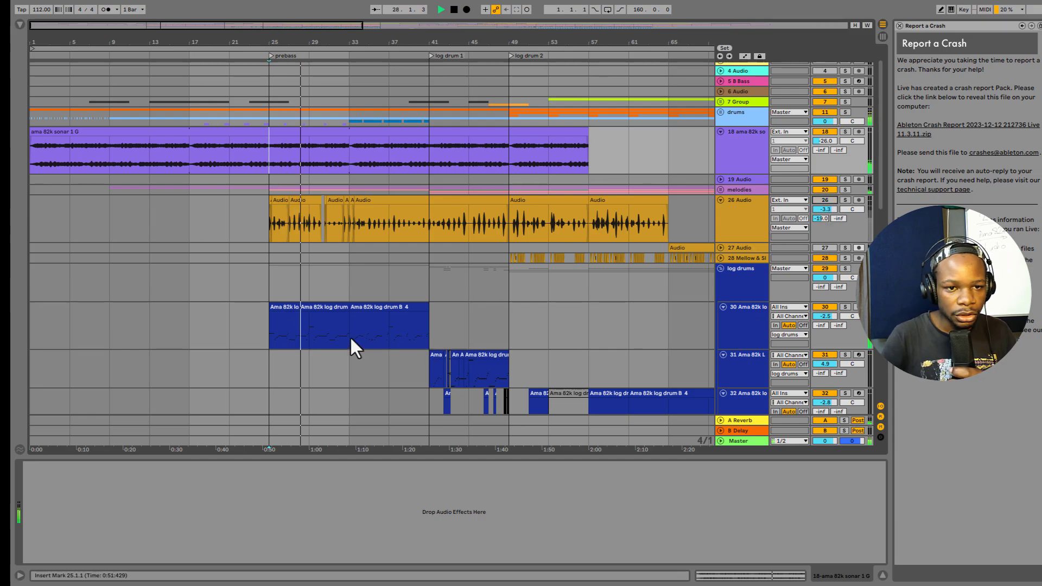
click(266, 327)
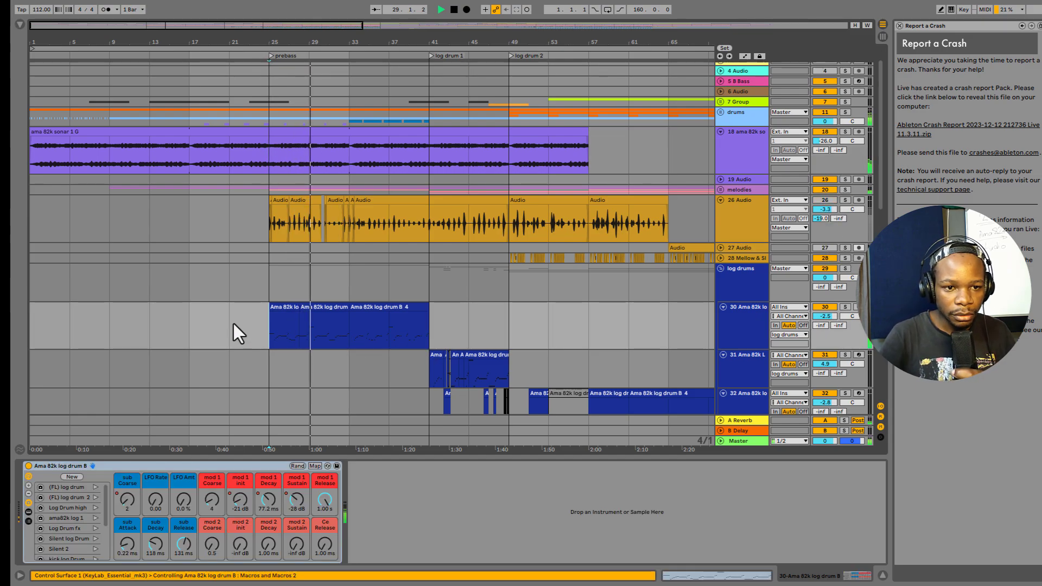
drag(272, 328, 423, 313)
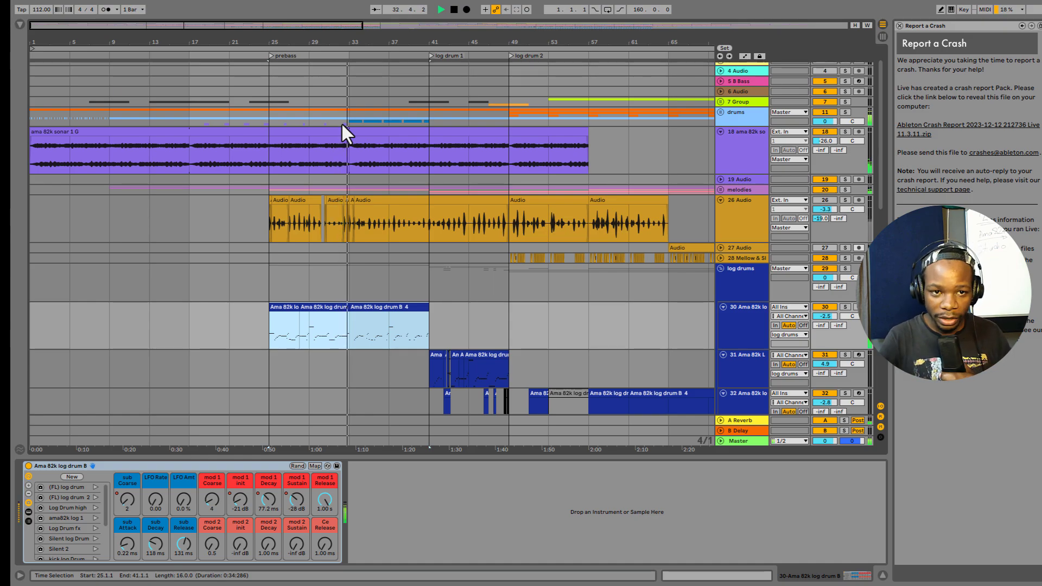
drag(275, 113, 428, 117)
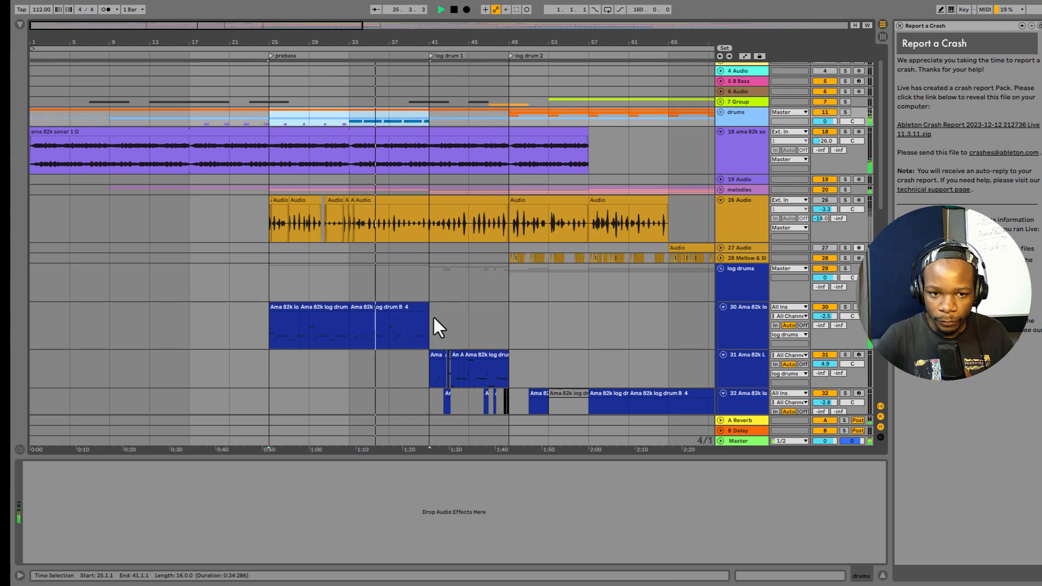
key(space)
Duplicate the prebass log drum track 30 and deactivate the original.
click(273, 325)
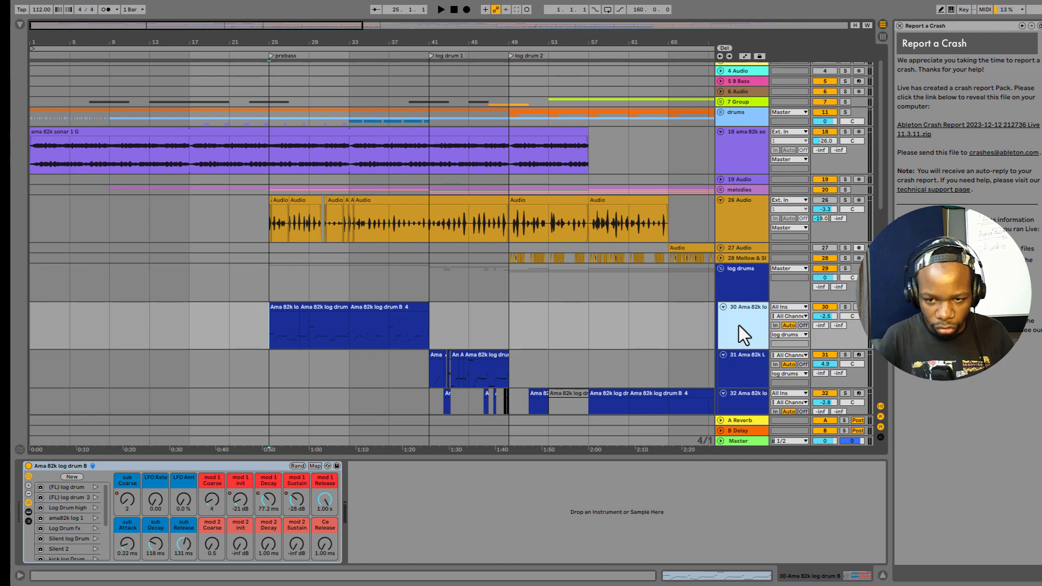
right_click(738, 325)
click(753, 104)
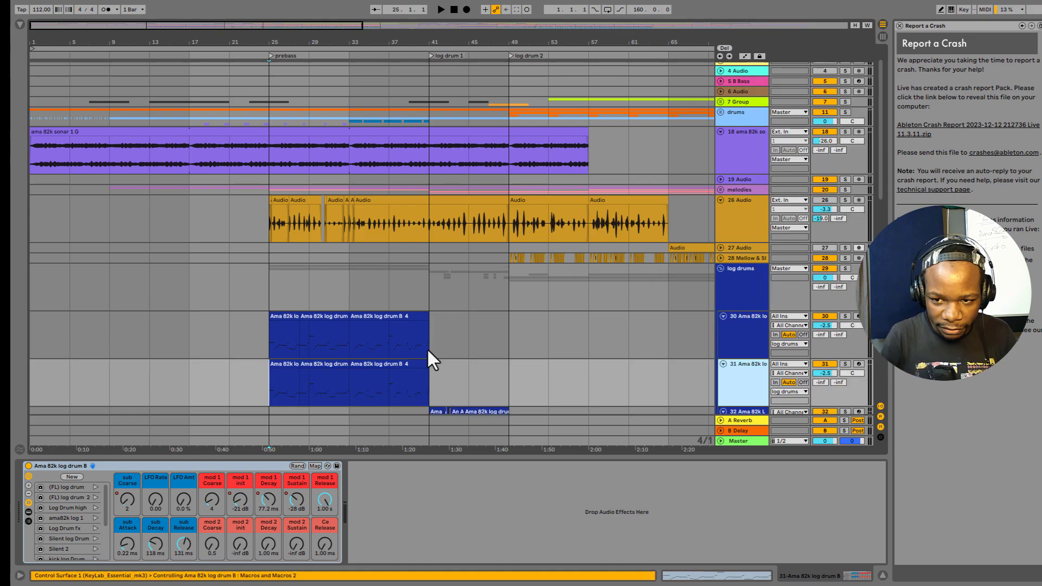
scroll(427, 348, down, 3)
click(824, 242)
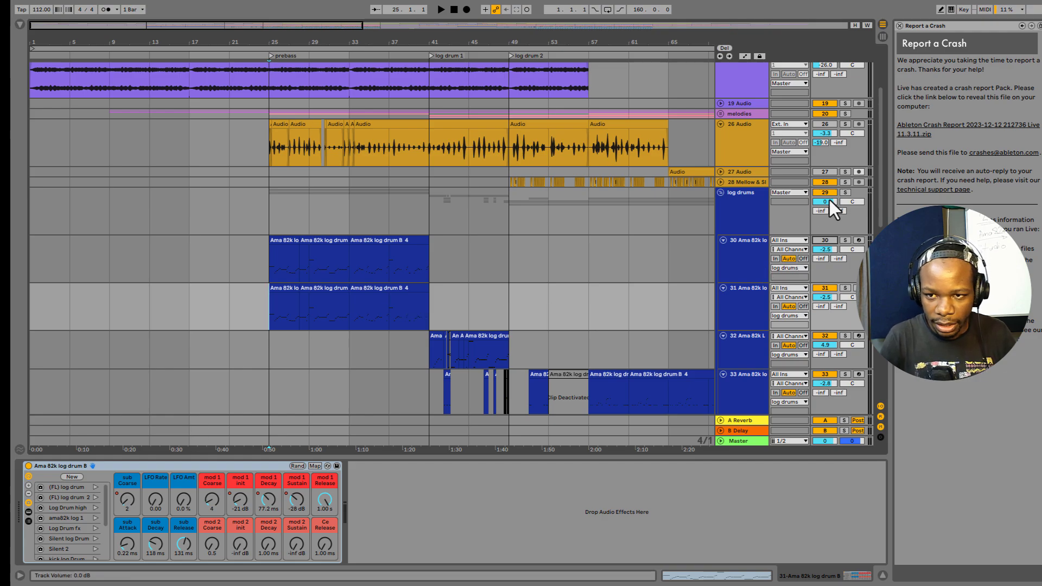
Audition the log drums group in solo from the start of the prebass, and unsolo it.
click(846, 193)
key(space)
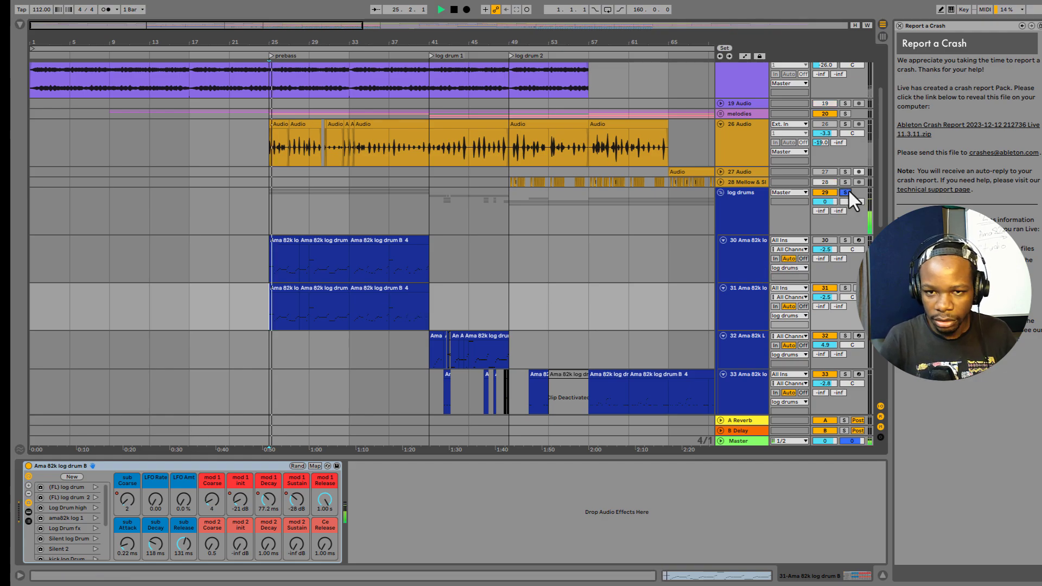
key(space)
click(848, 192)
Raise mod 1 init to -9.1 dB on the duplicated log drum track 31 during playback, and undo the change.
scroll(288, 314, down, 5)
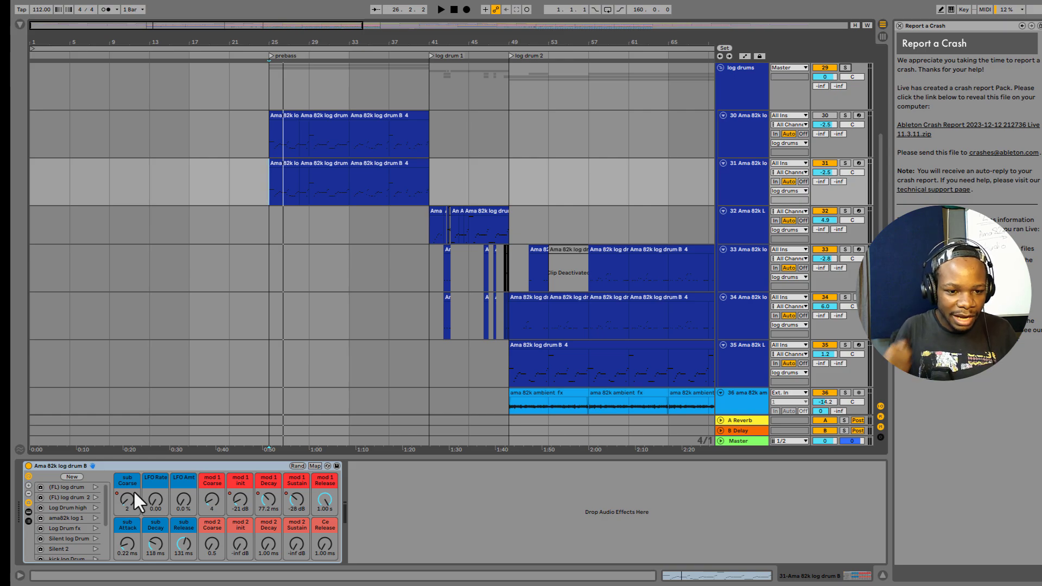
key(space)
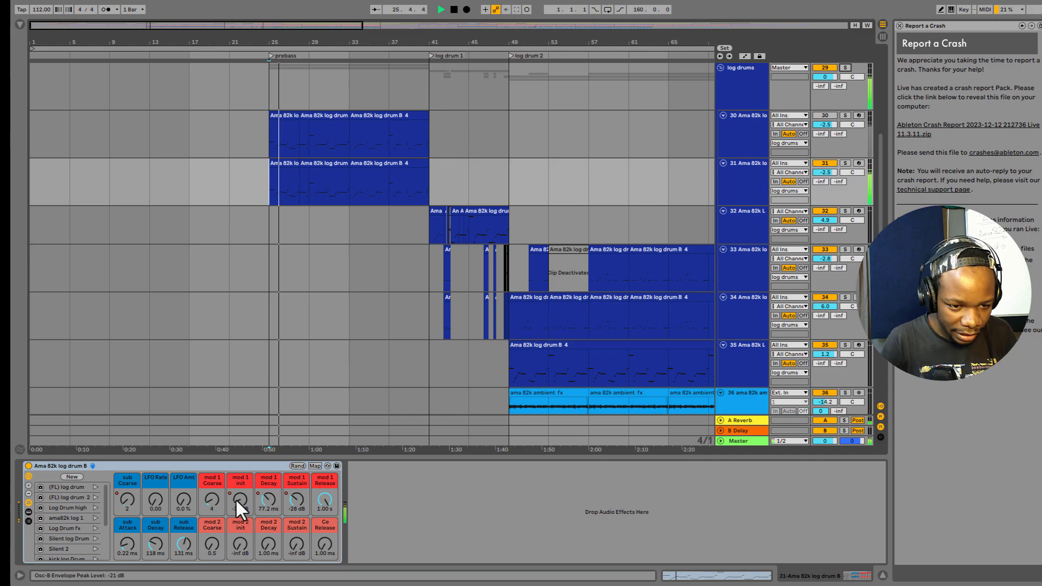
drag(237, 498, 236, 474)
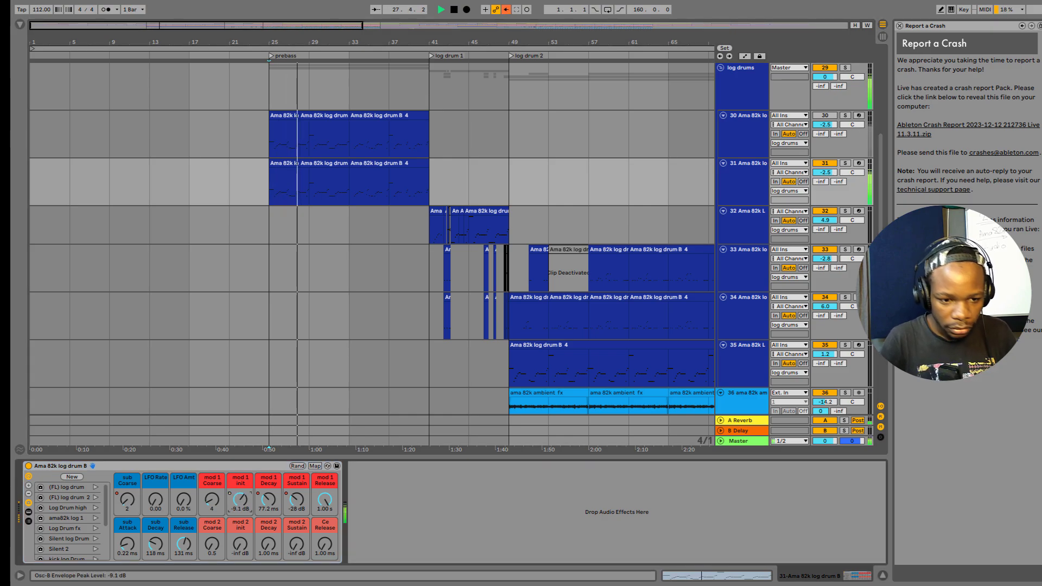
key(ctrl+z)
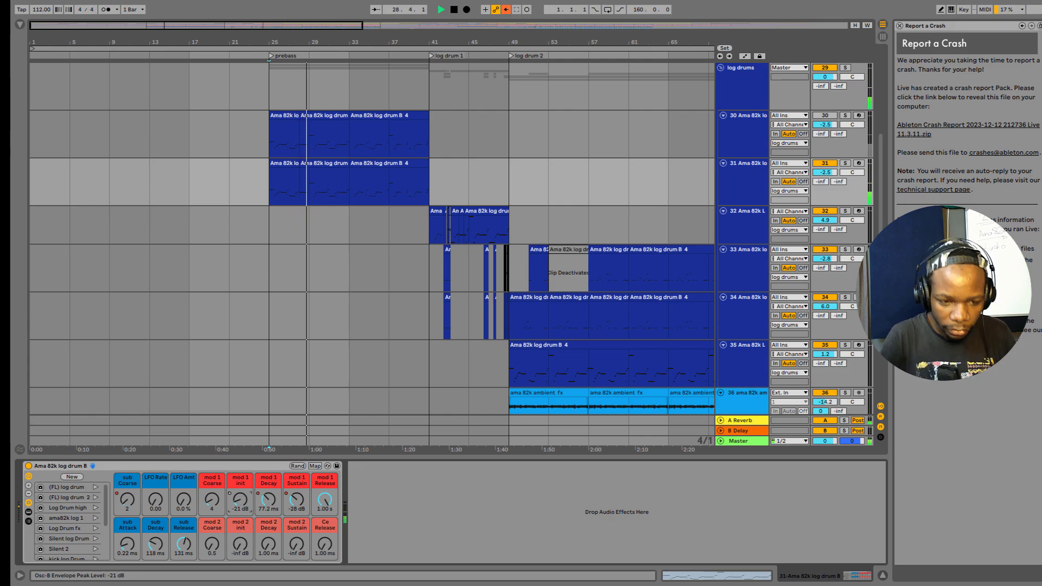
key(space)
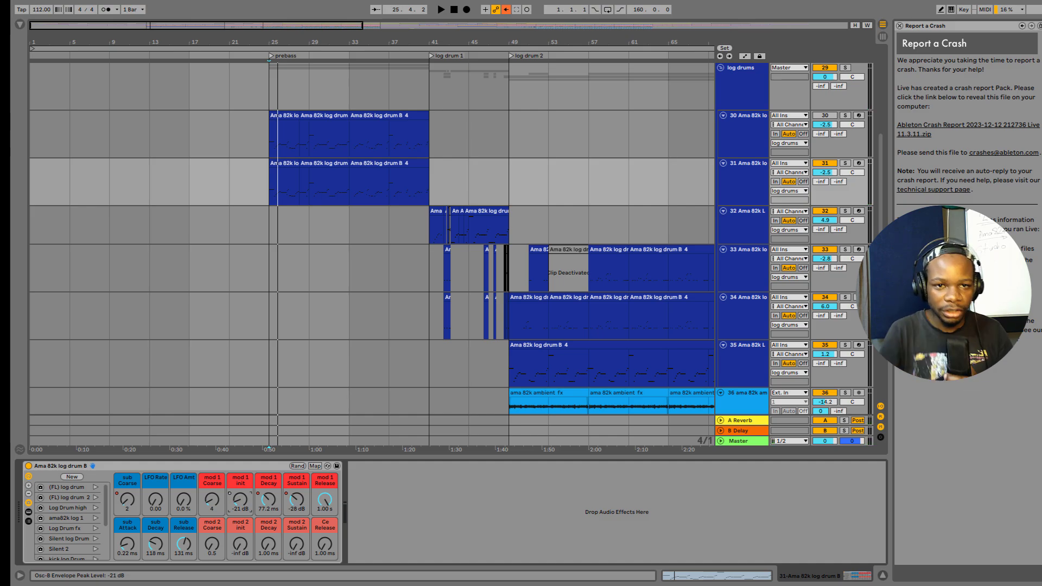
Select the prebass section, bars 25 to 41, on the log drums group.
click(388, 193)
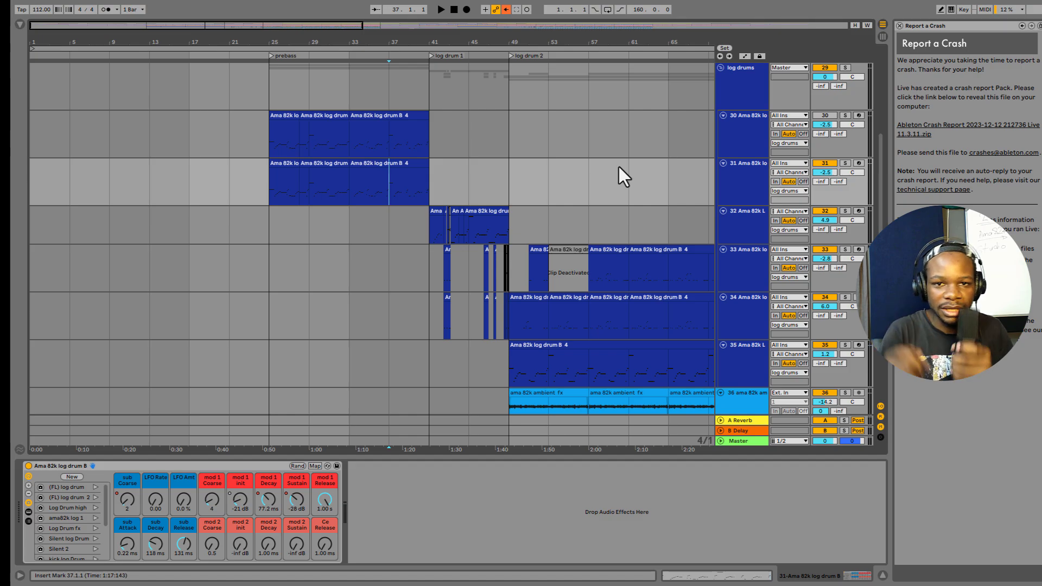
scroll(459, 280, up, 5)
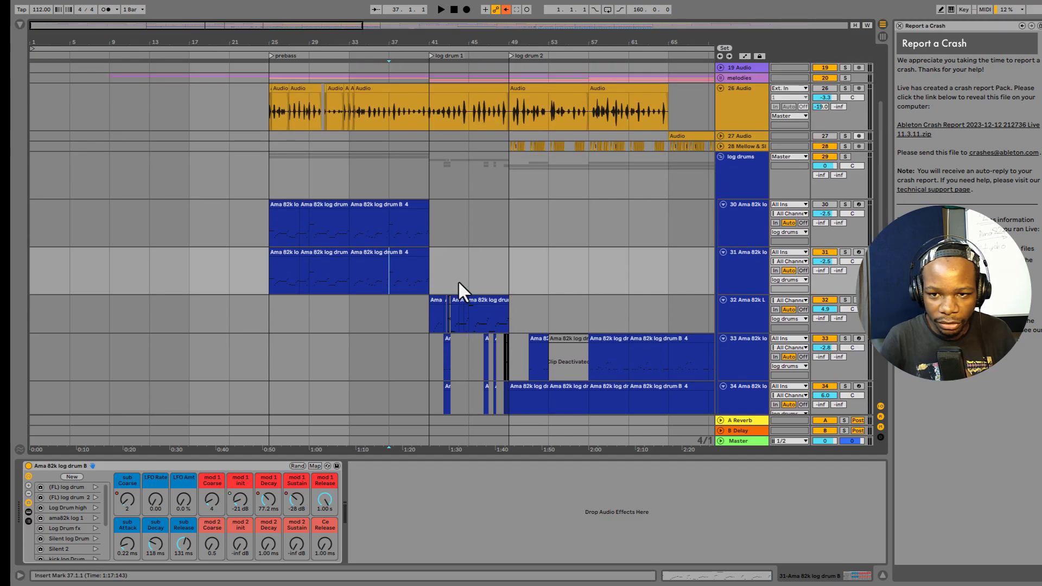
scroll(773, 302, up, 3)
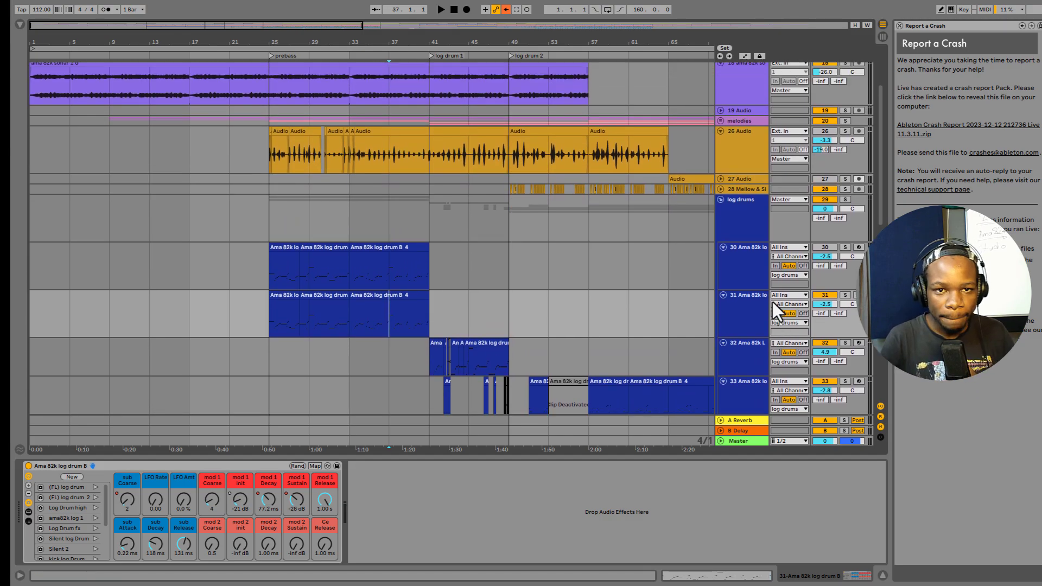
drag(266, 240, 415, 242)
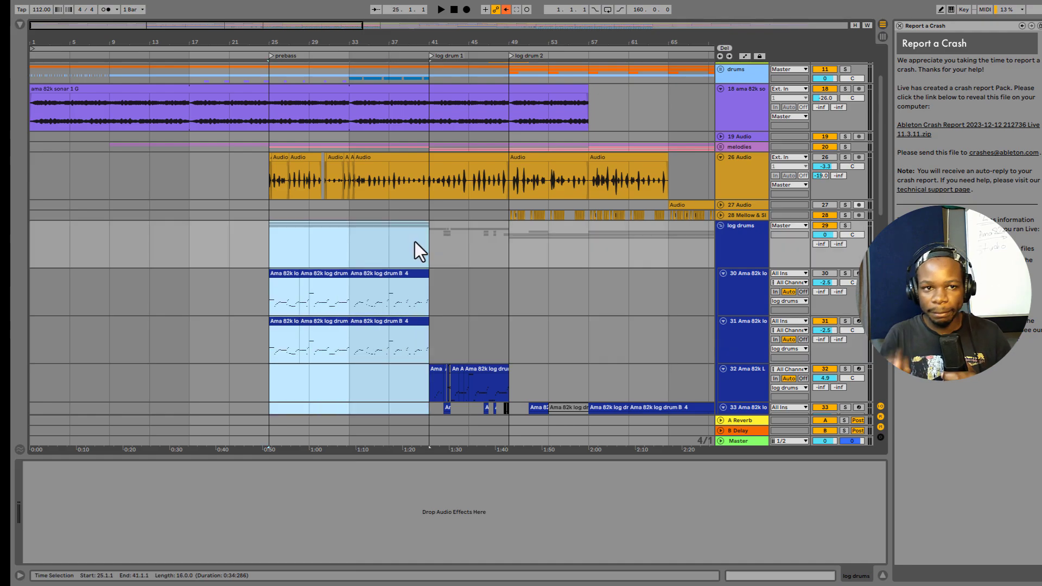
Delete the duplicated prebass log drum track 31.
click(399, 343)
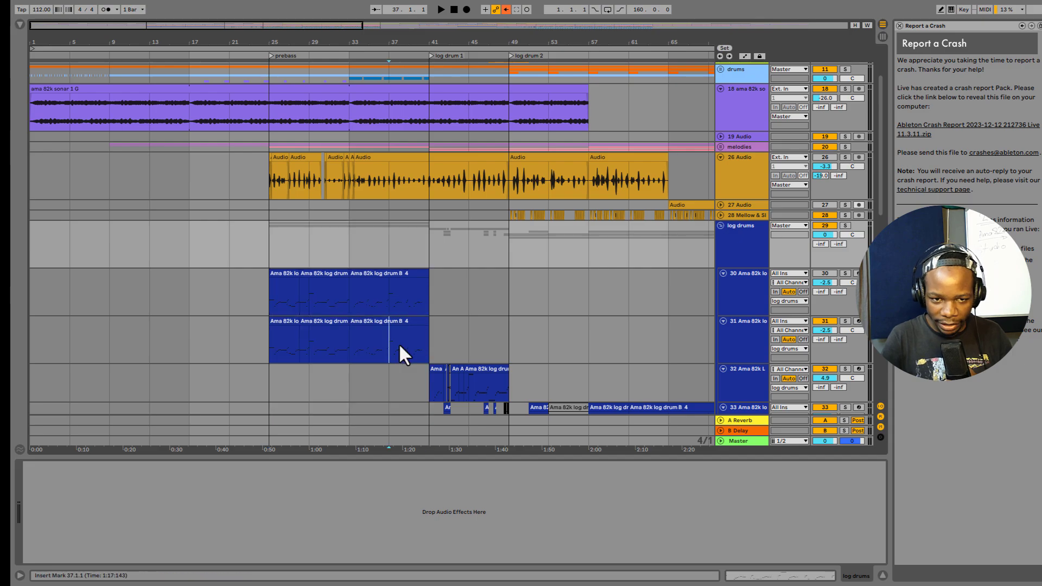
scroll(454, 324, right, 5)
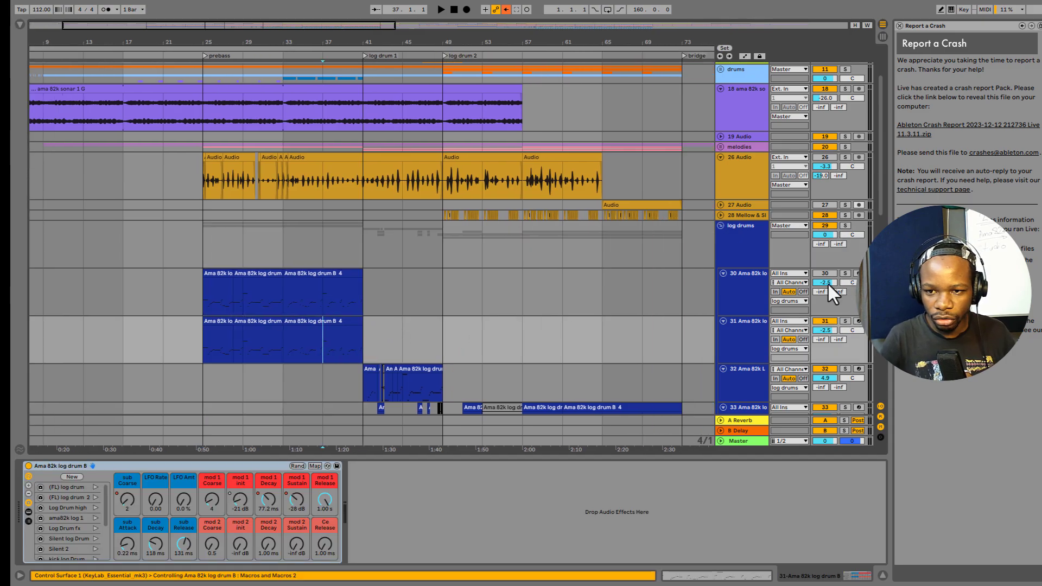
right_click(749, 333)
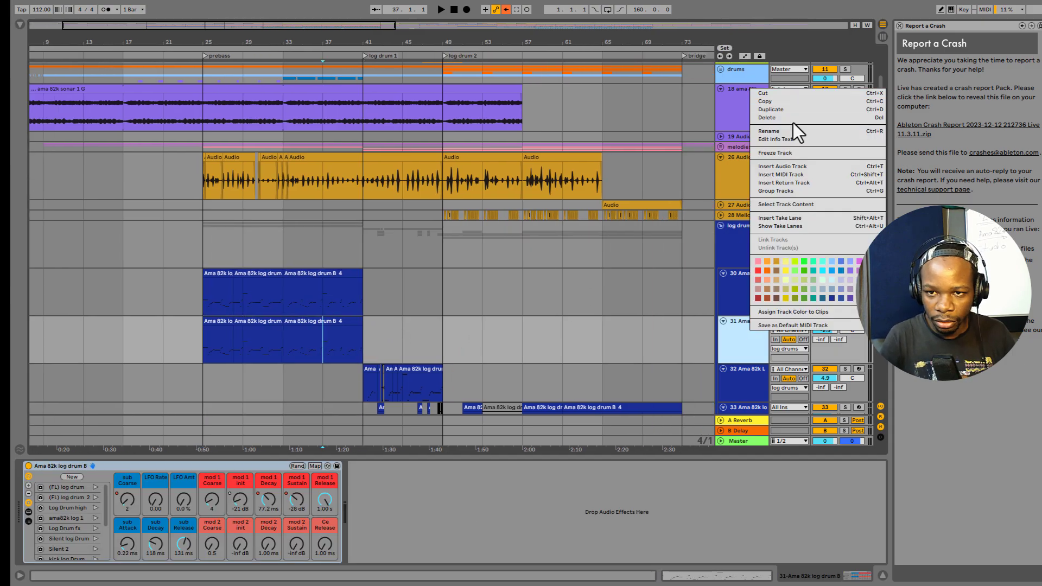
key(Escape)
key(Delete)
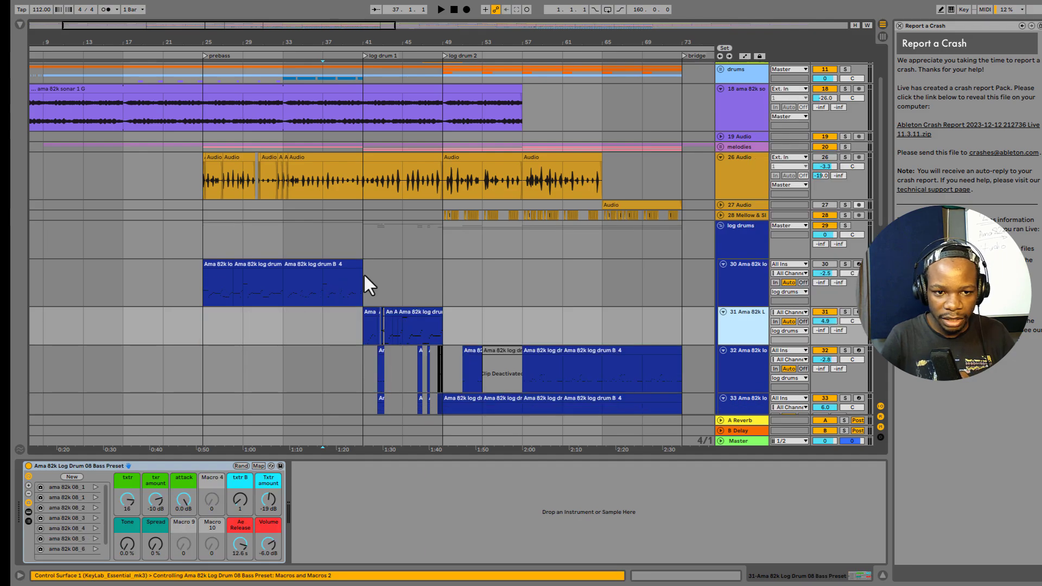
Select the empty log drum 1 section, bars 41 to 49, on track 30.
click(315, 295)
scroll(380, 288, up, 2)
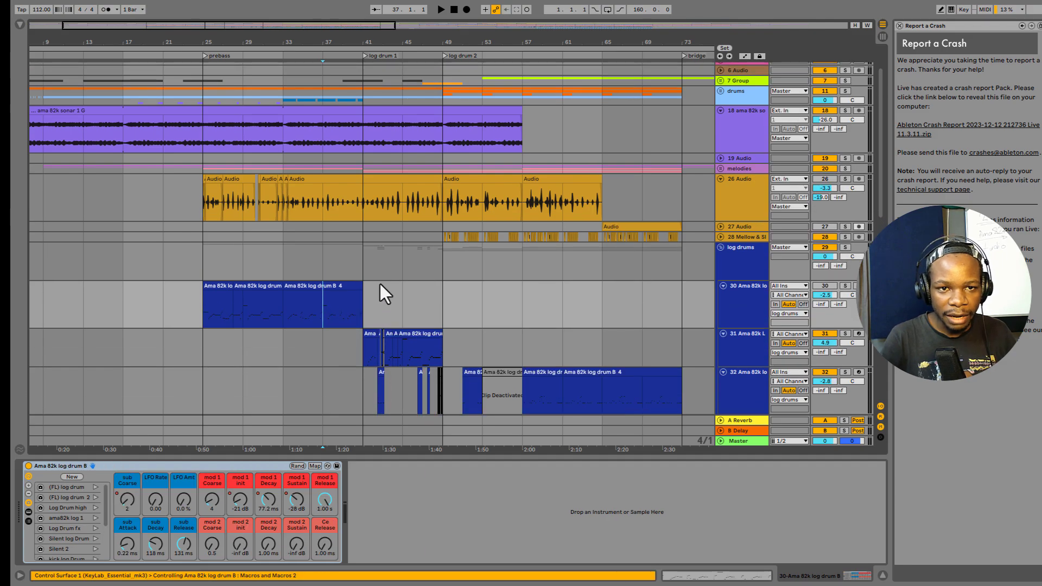
click(363, 296)
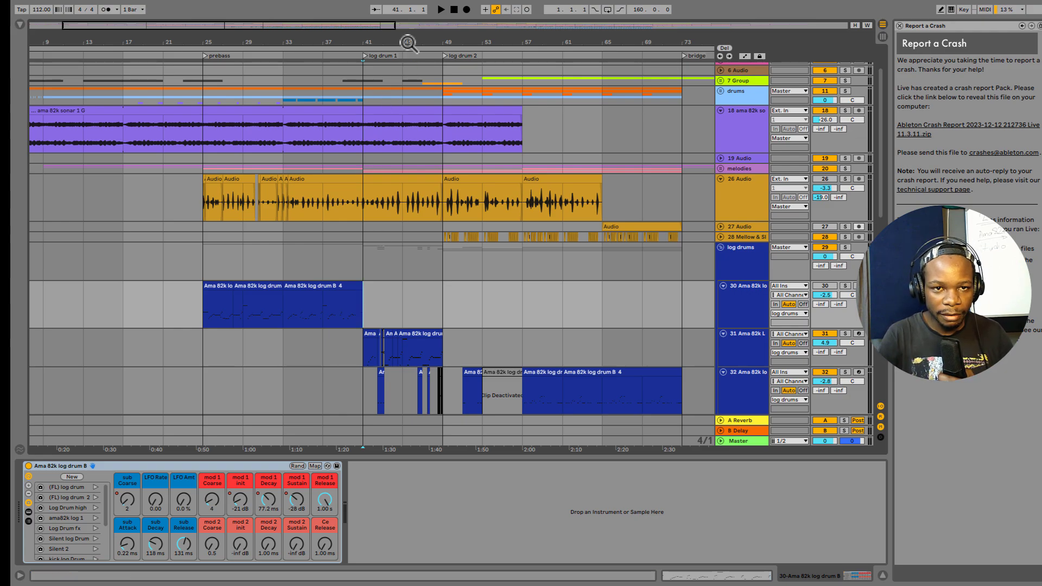
drag(408, 41, 409, 60)
drag(328, 303, 467, 306)
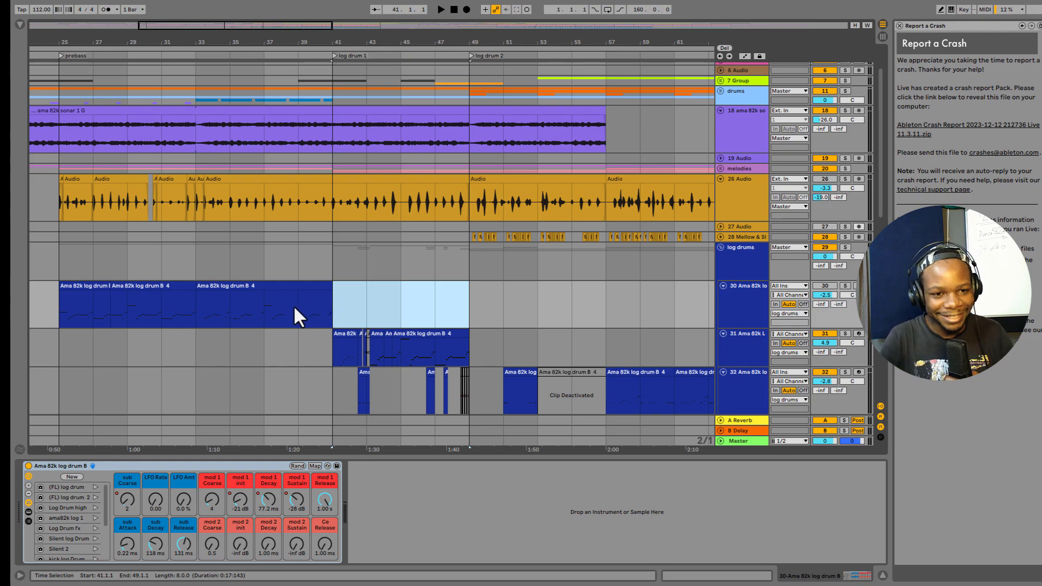
Select bars 39 to 41 of the prebass on track 30, and switch the log drums group's solo on and off.
drag(295, 305, 317, 308)
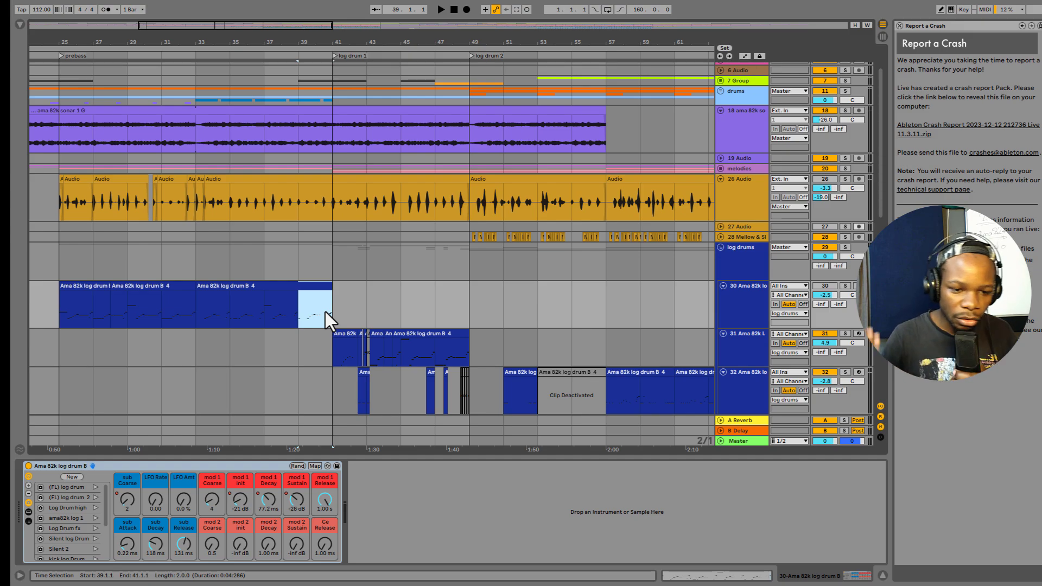
click(845, 247)
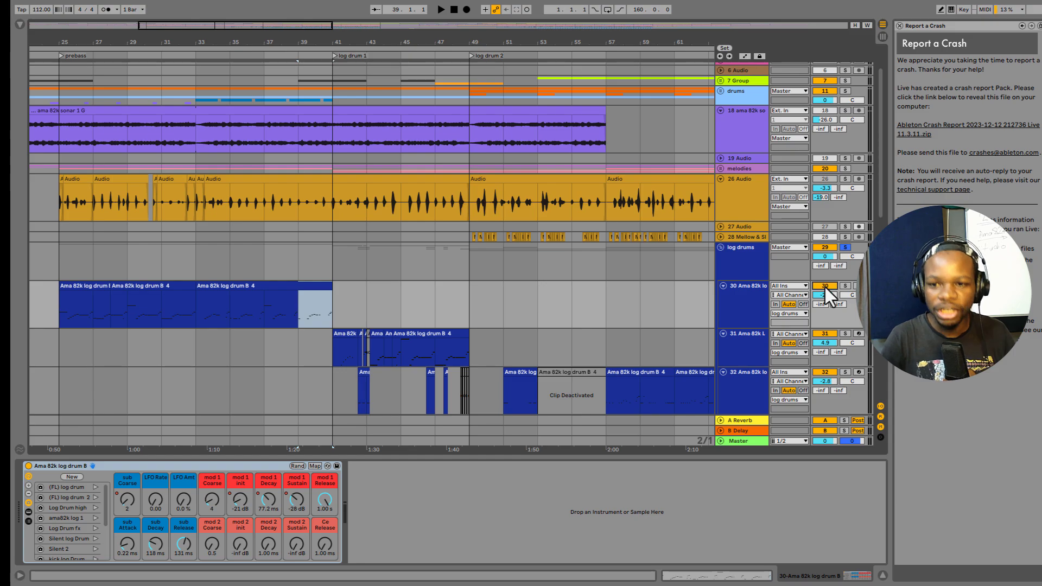
click(845, 247)
Select bars 41 to 49 on track 31 and its Ama 82k Log Drum 08 Bass Preset rack.
scroll(462, 271, down, 3)
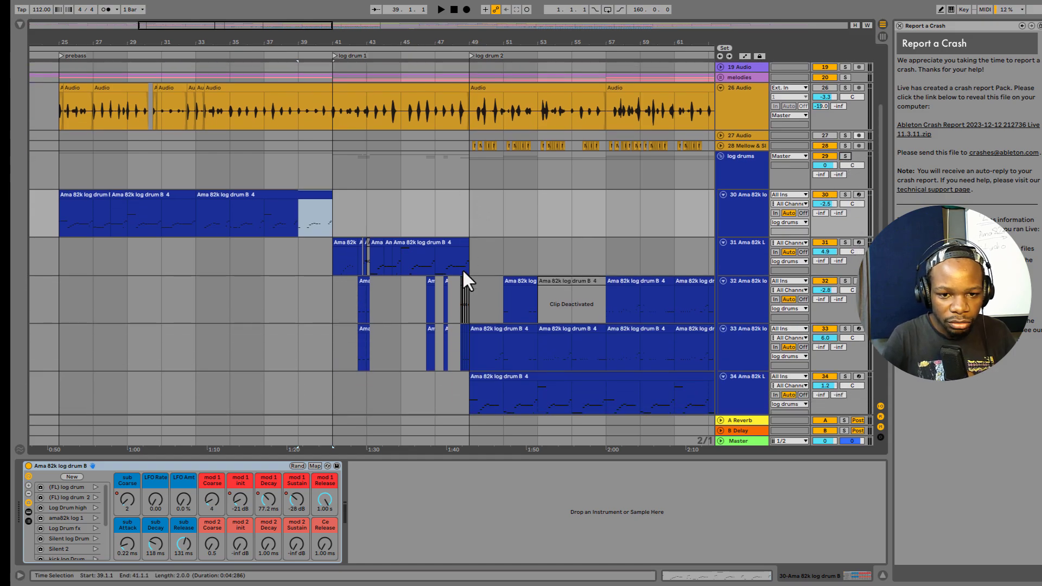
drag(387, 39, 388, 71)
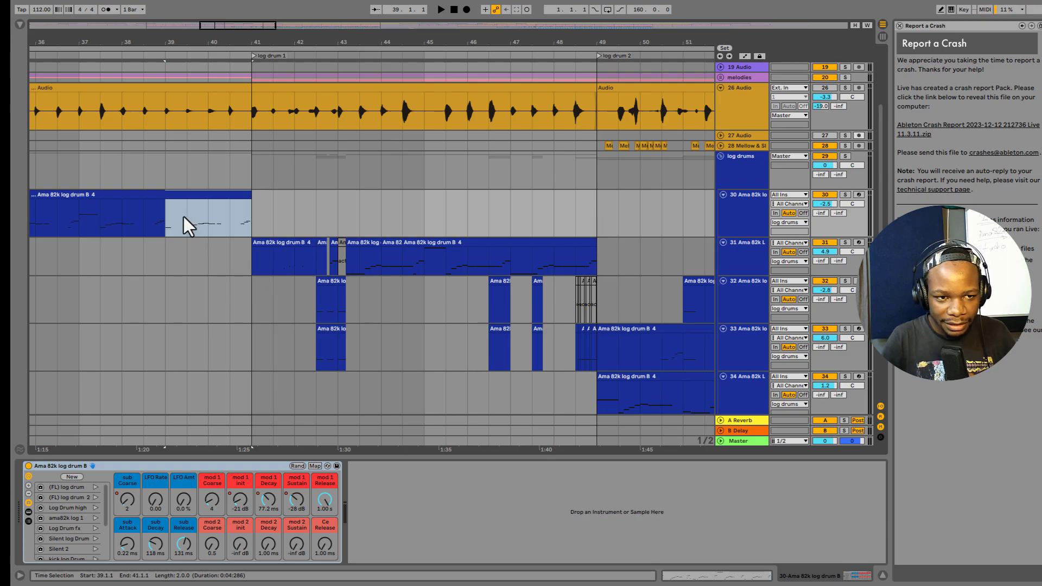
drag(251, 262, 592, 258)
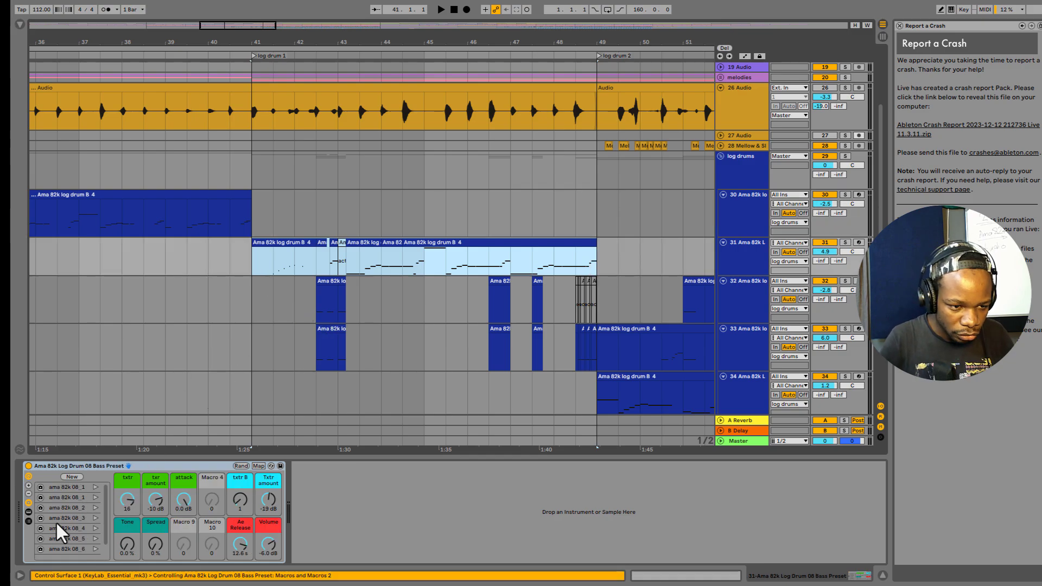
click(54, 467)
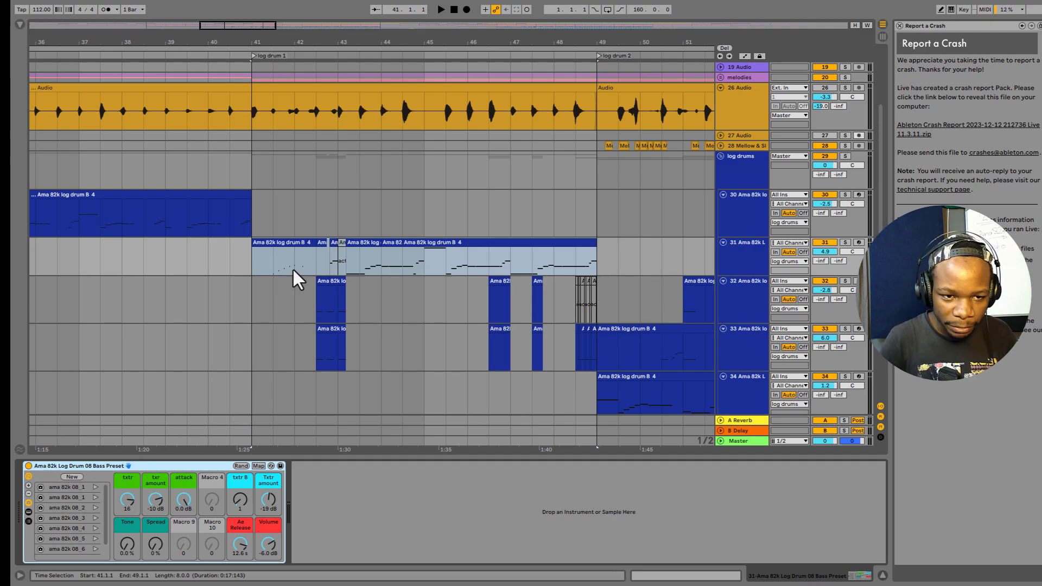
Solo track 31 and audition its opening fill from position 41.3.1.
click(275, 266)
click(274, 266)
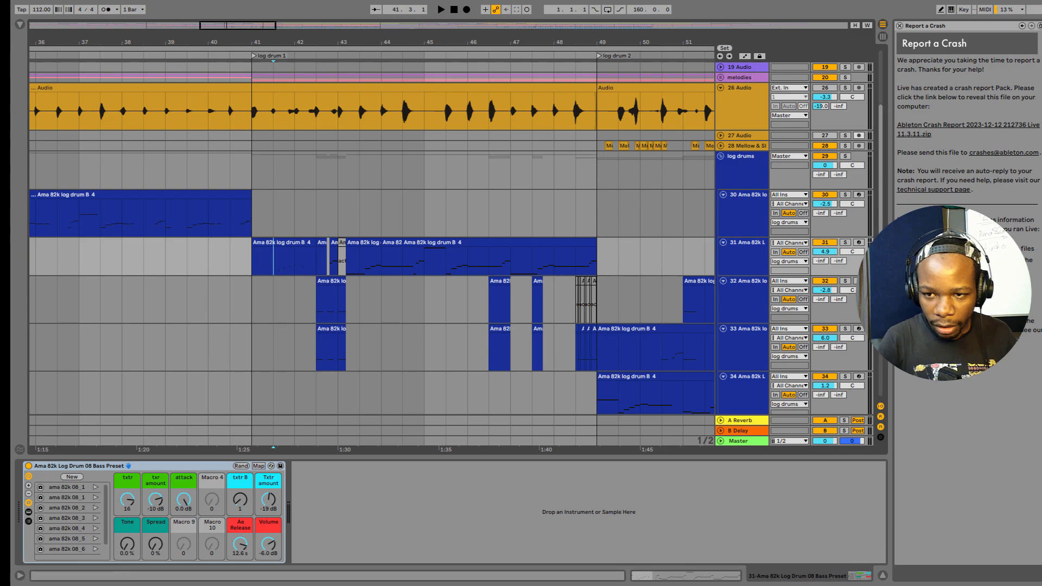
click(845, 243)
key(space)
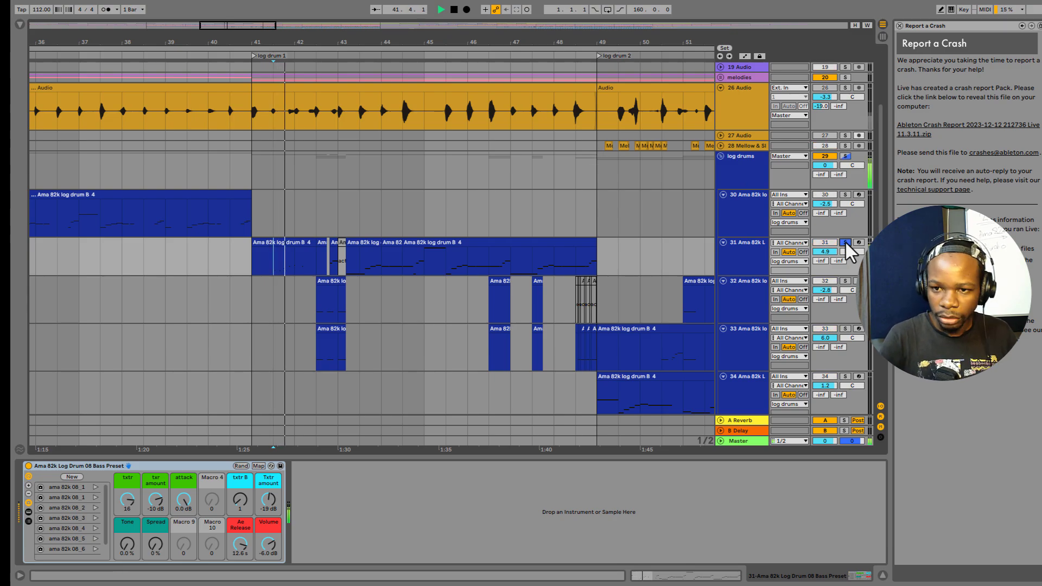
key(space)
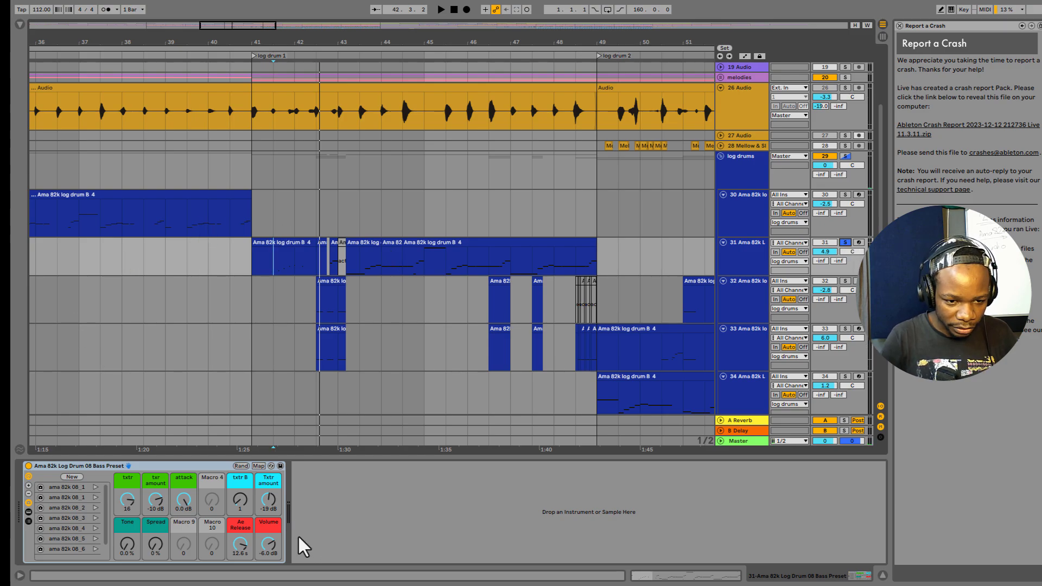
Raise the rack's Txtr amount to -12 dB and on to -7.6 dB, auditioning the soloed fill at each setting.
click(267, 498)
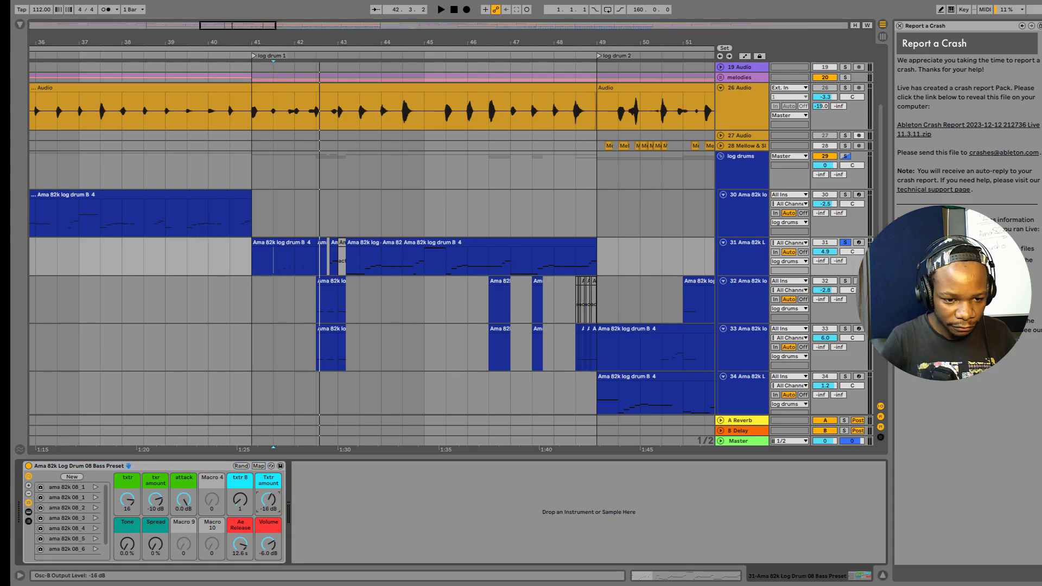
key(space)
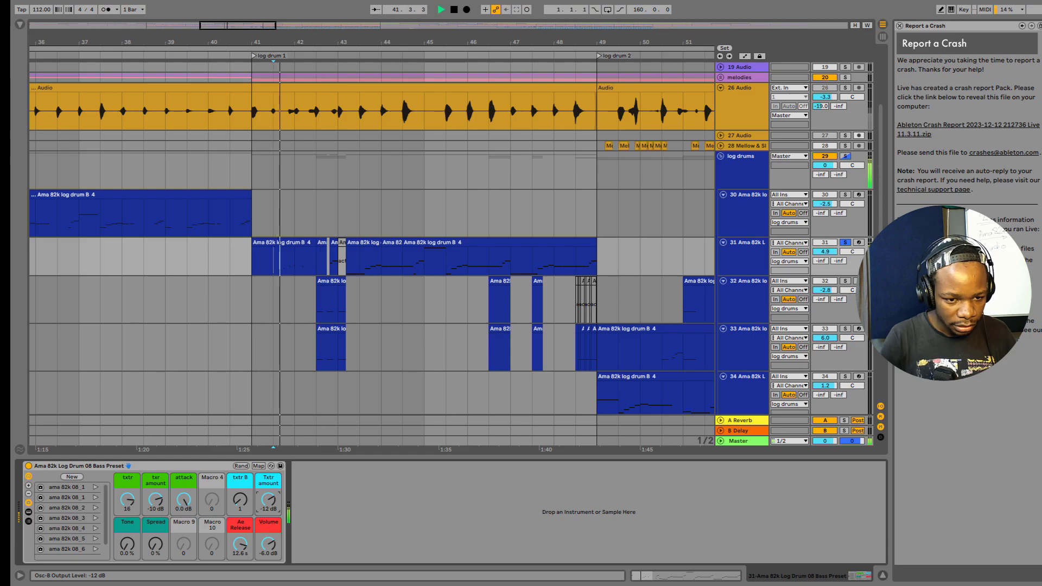
key(space)
drag(268, 500, 268, 497)
key(space)
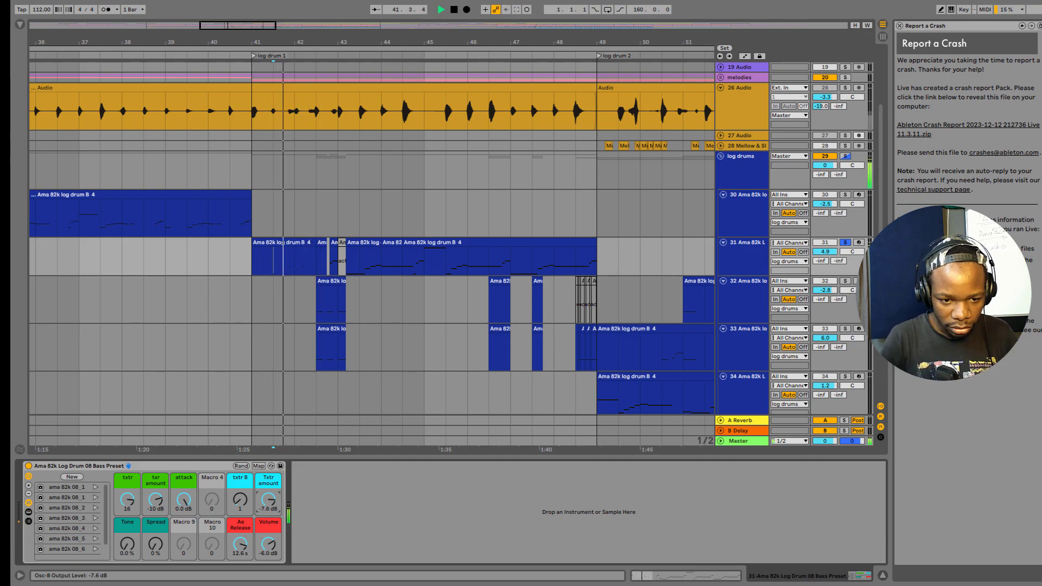
Lower Txtr amount to -12 dB and back to -19 dB, replaying the track 31 fill to compare the settings.
drag(268, 500, 267, 505)
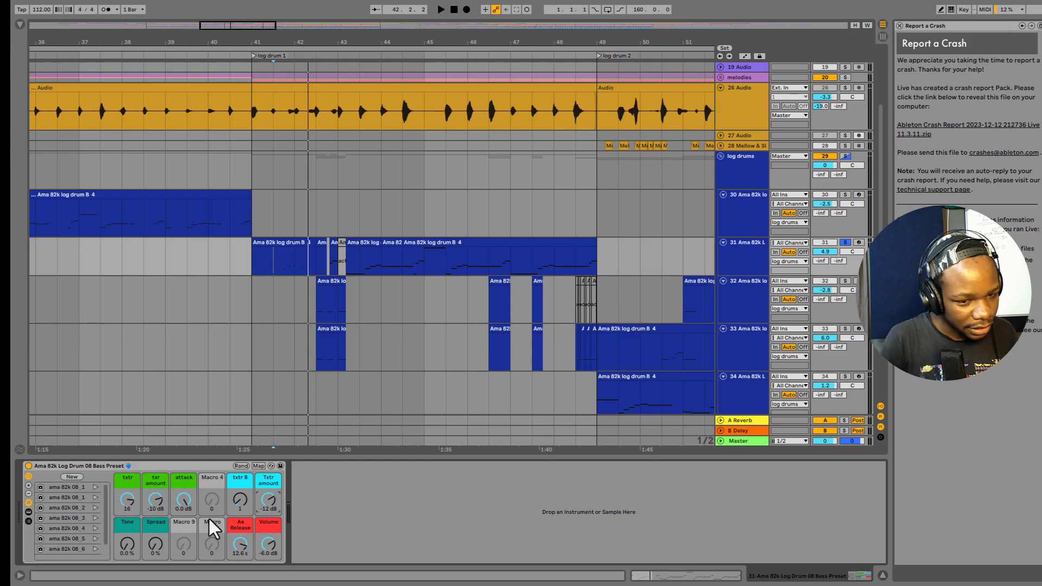
key(space)
key(space)
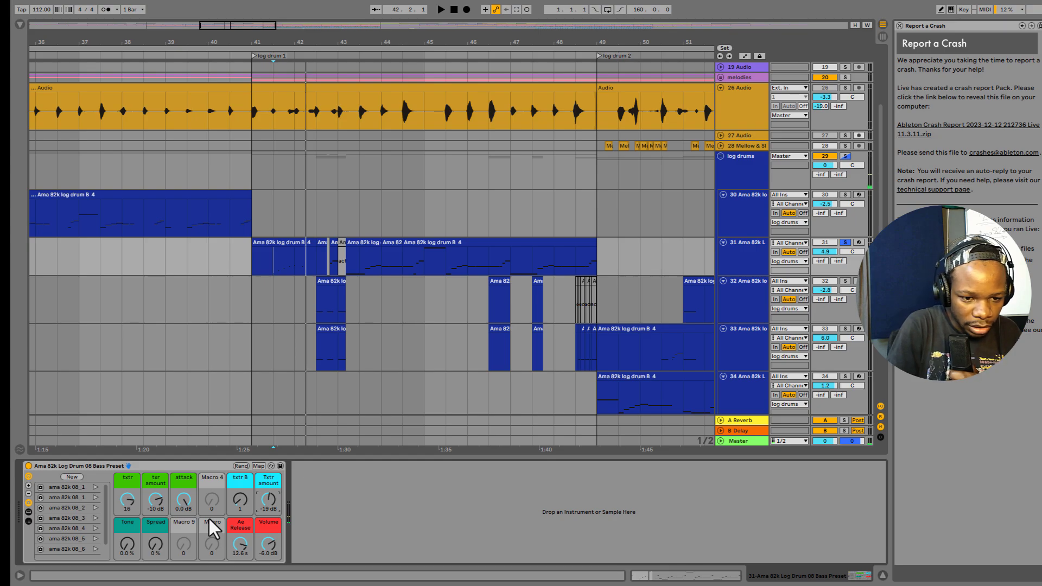
key(space)
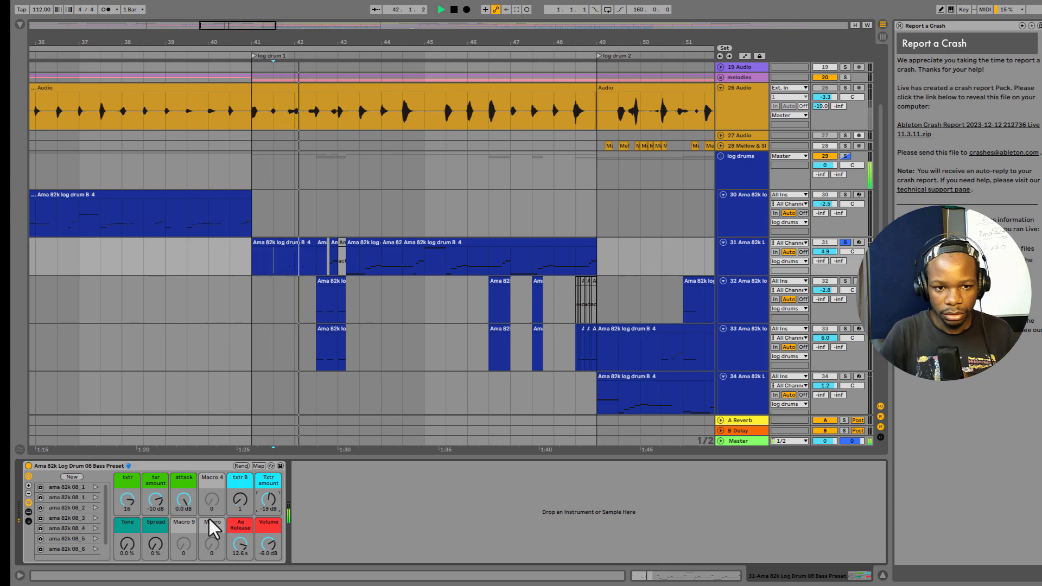
key(space)
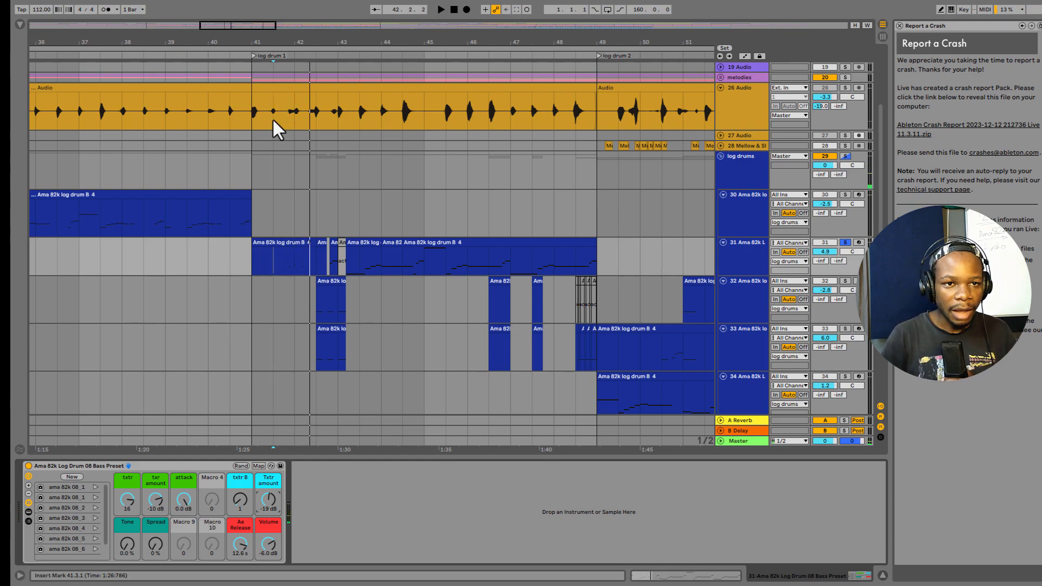
Select bars 41 to 49 on track 31, and place the insert marker at bar 35 on track 30.
drag(306, 33, 303, 200)
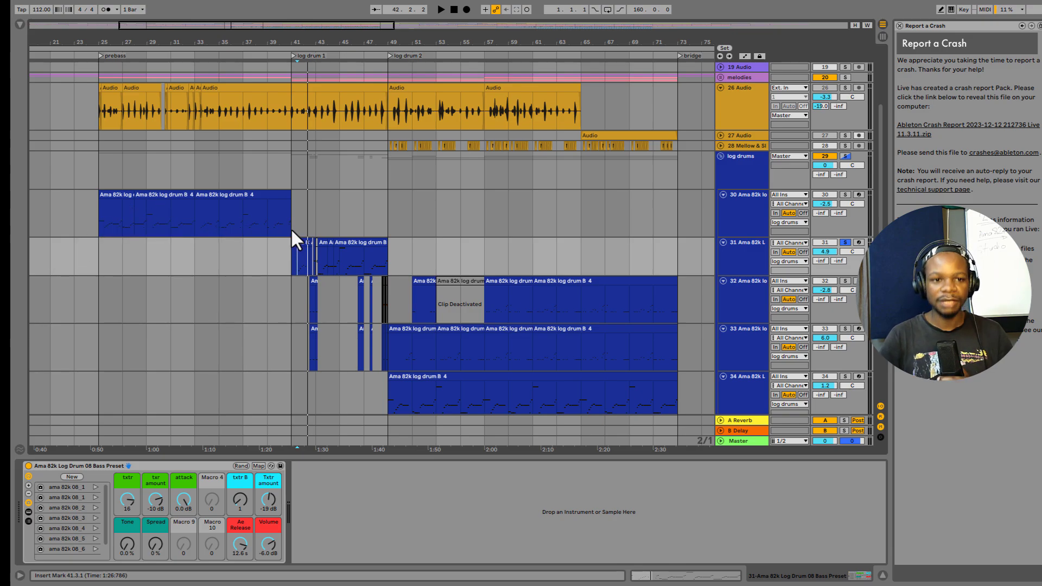
drag(291, 263, 369, 255)
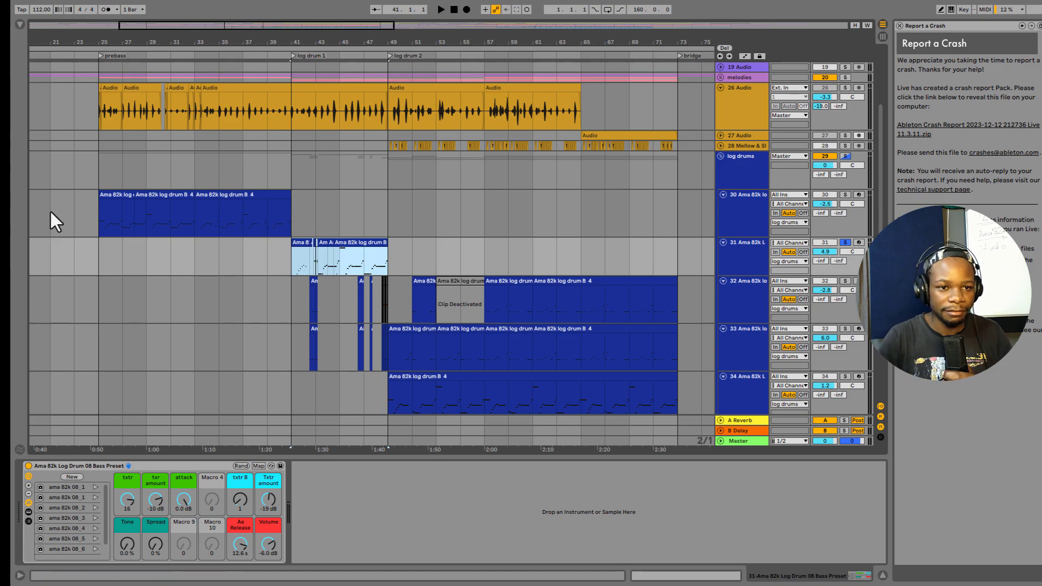
click(219, 223)
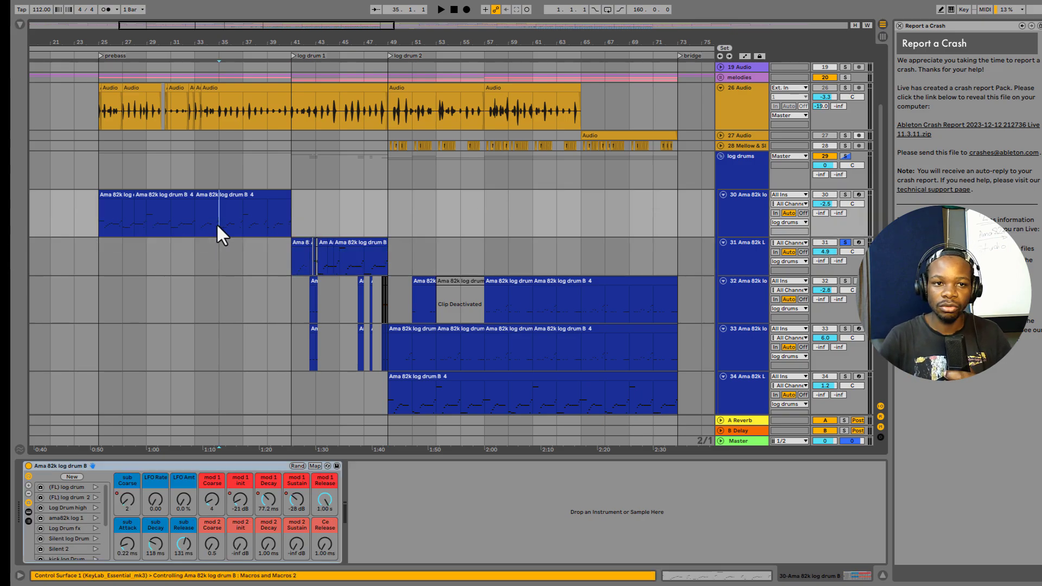
Move the solo from track 31 to track 33 and audition its first fill from position 42.3.1.
click(289, 253)
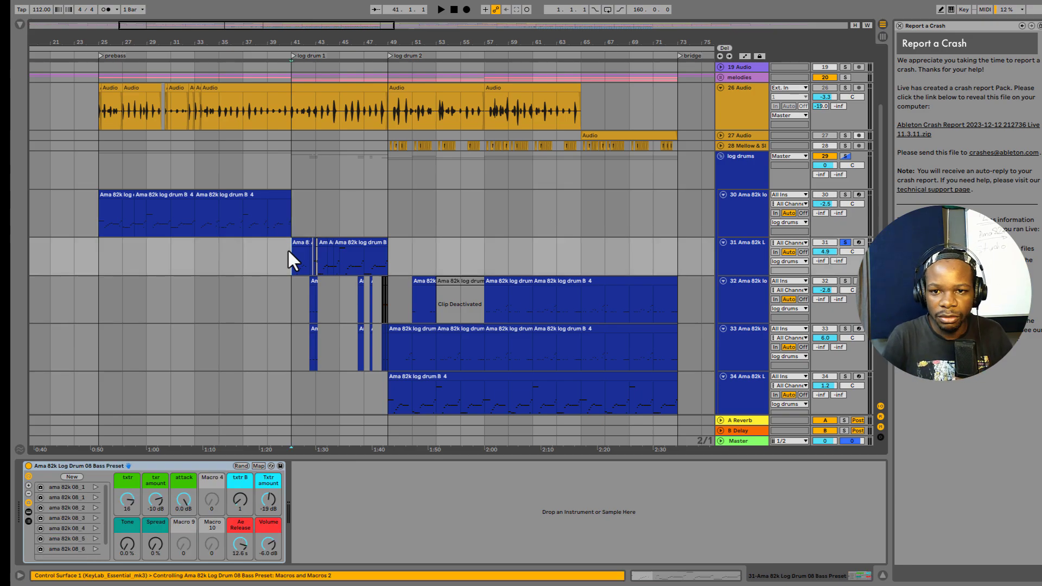
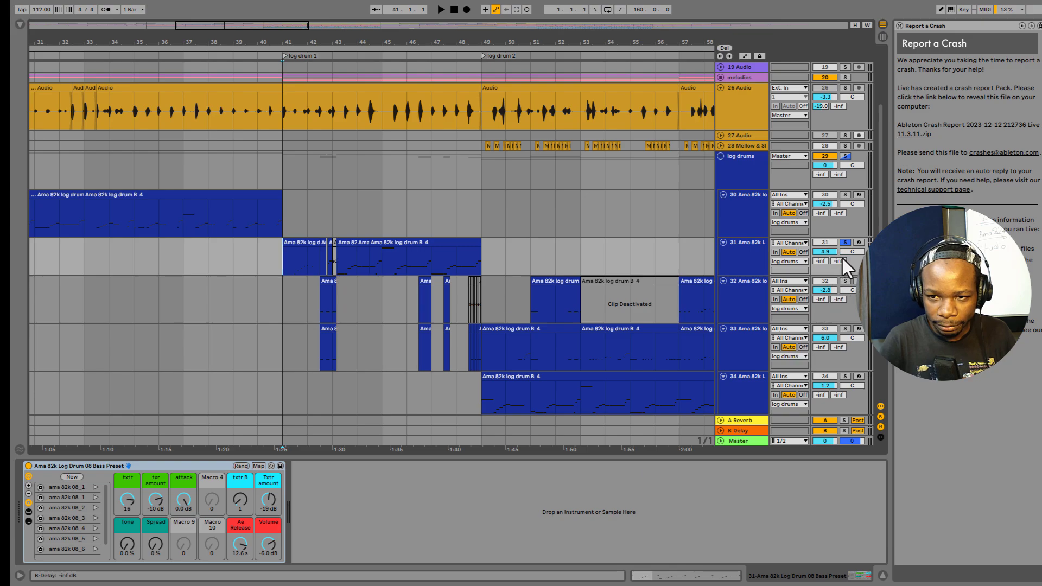
click(844, 242)
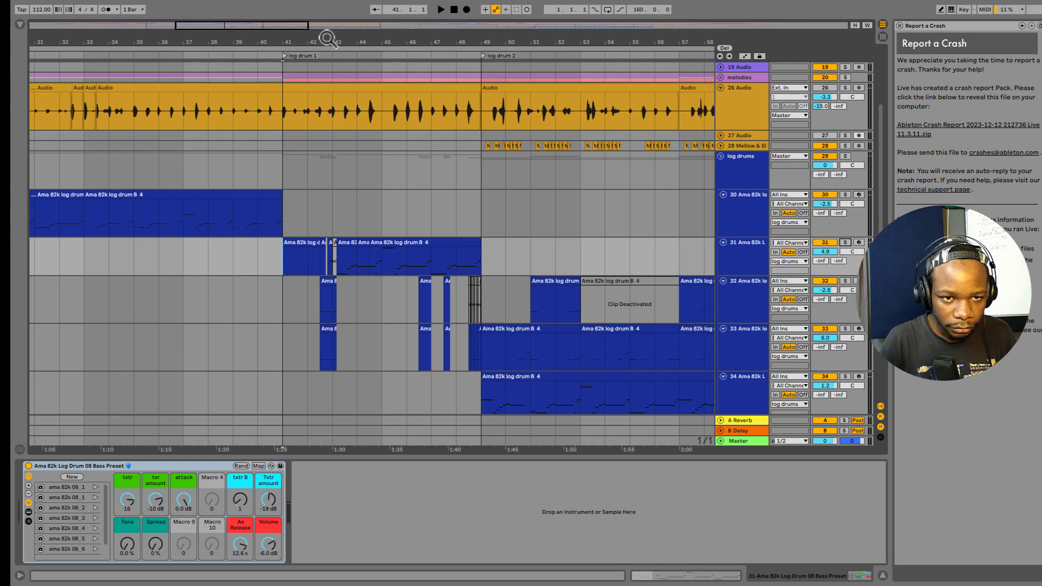
drag(327, 38, 293, 310)
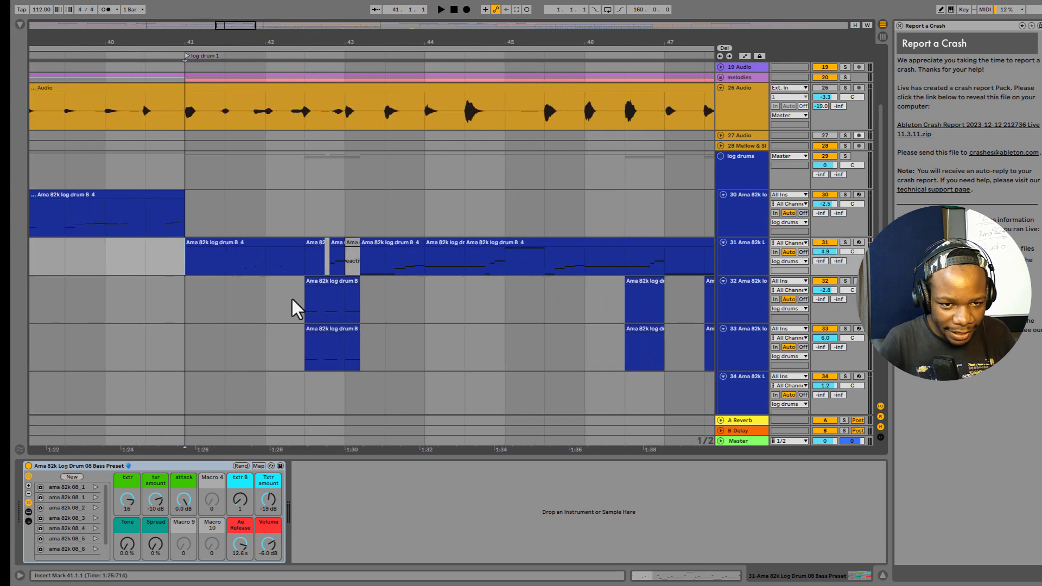
click(303, 367)
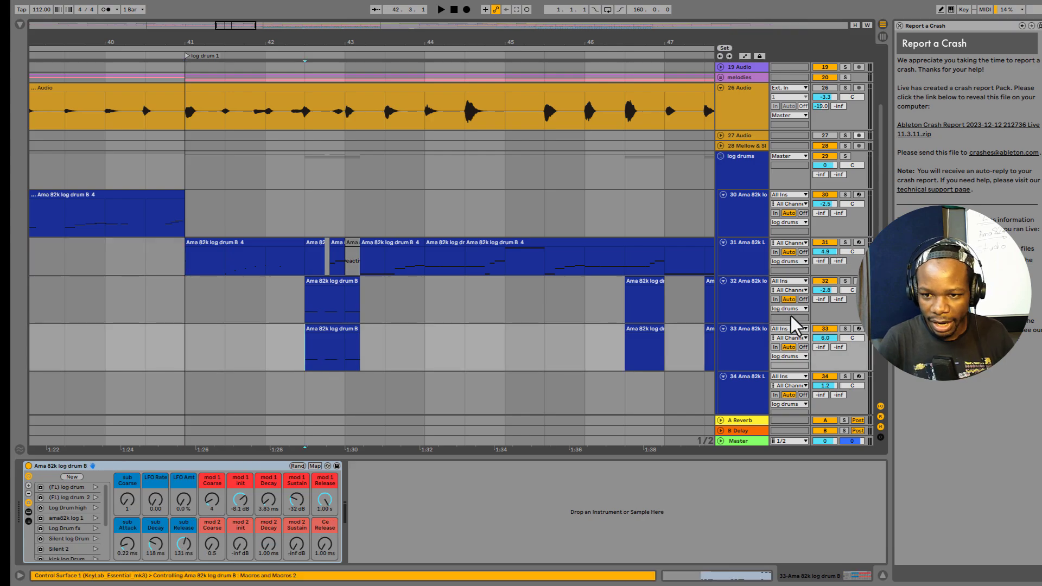
click(846, 330)
key(space)
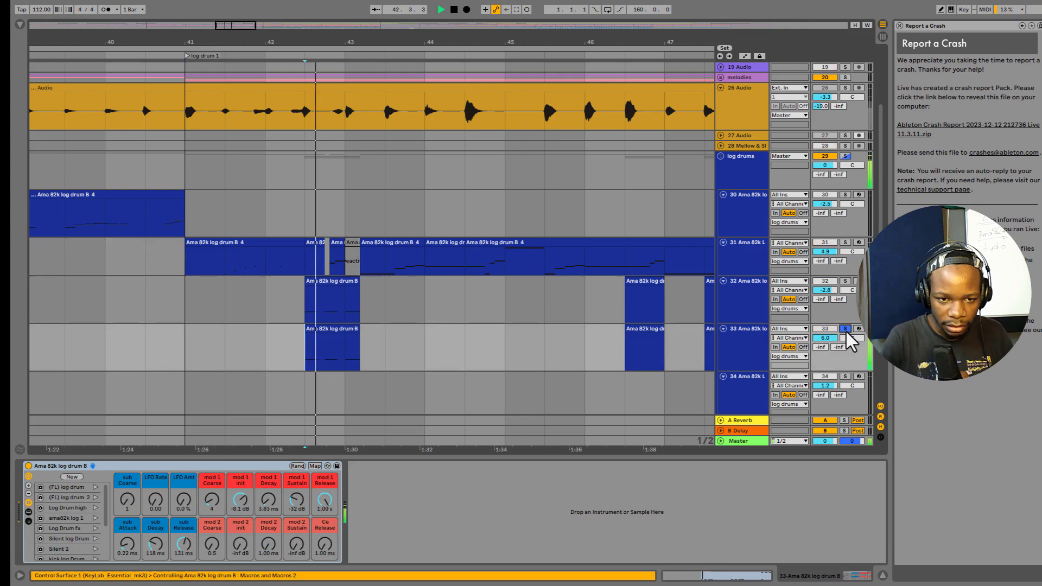
key(space)
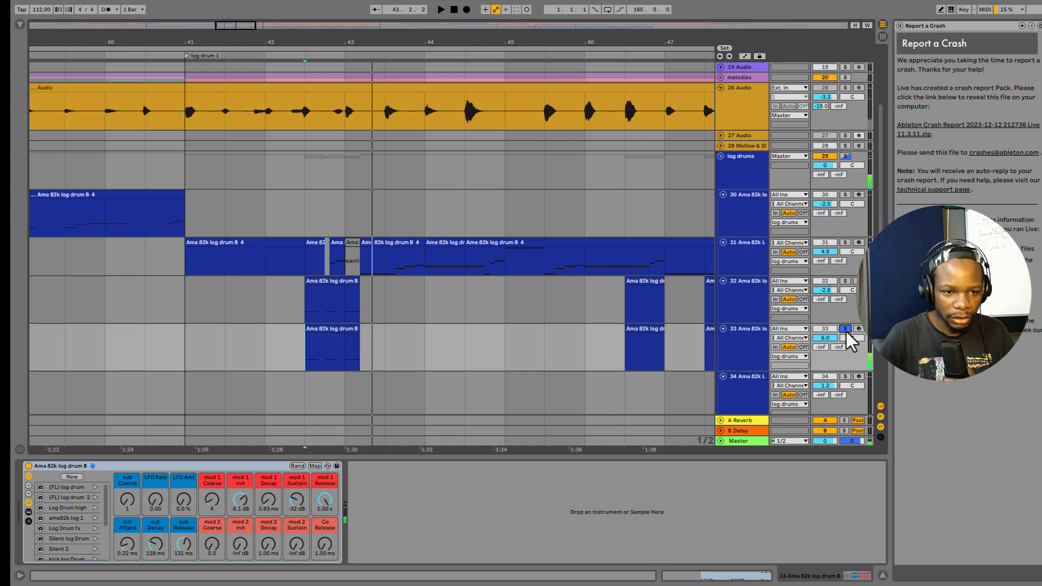
Unsolo track 33 and play the full mix from bar 38 through the log drum 1 section.
click(185, 359)
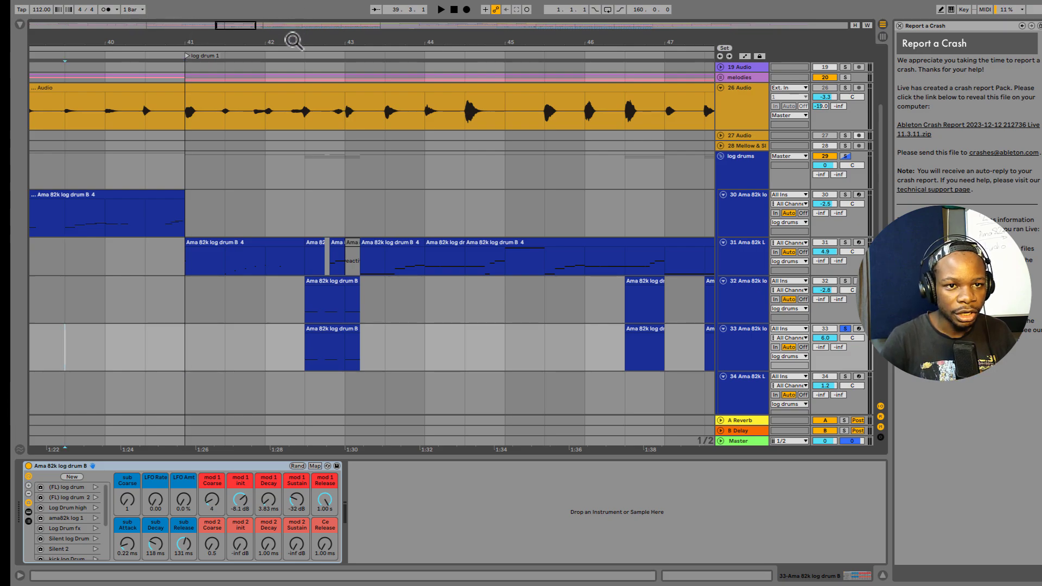
drag(293, 41, 293, 25)
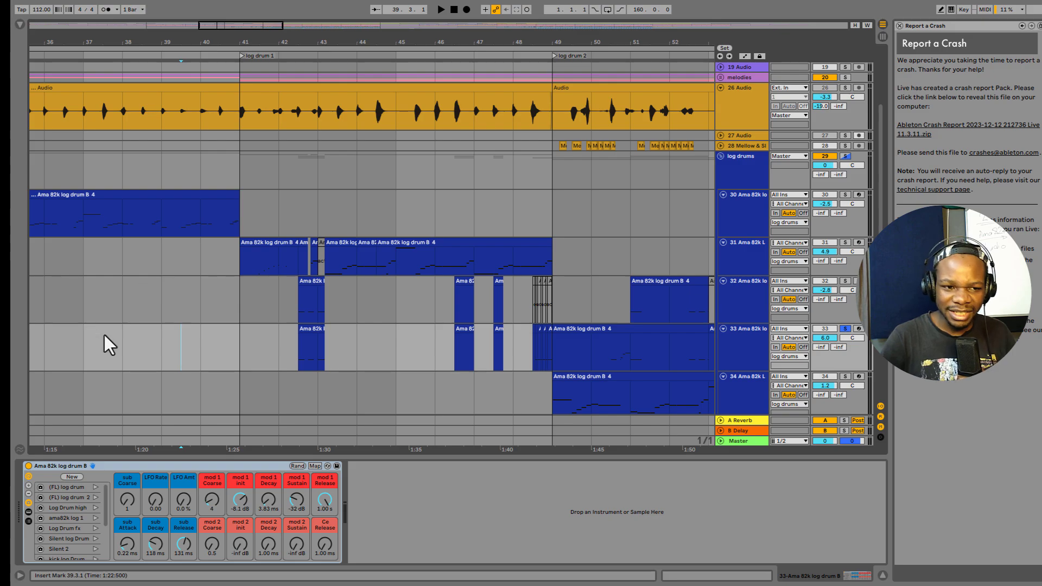
click(846, 329)
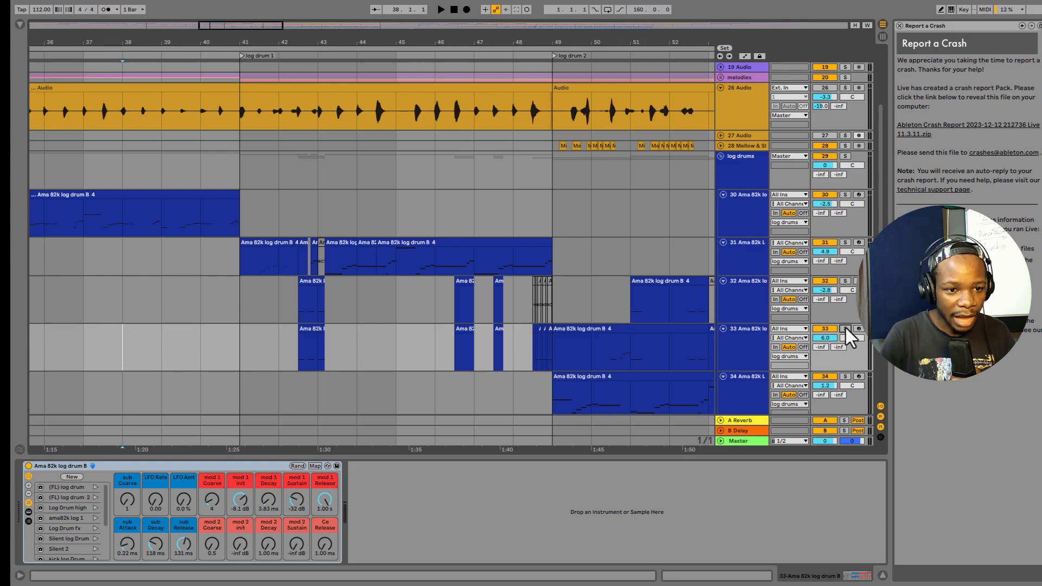
key(space)
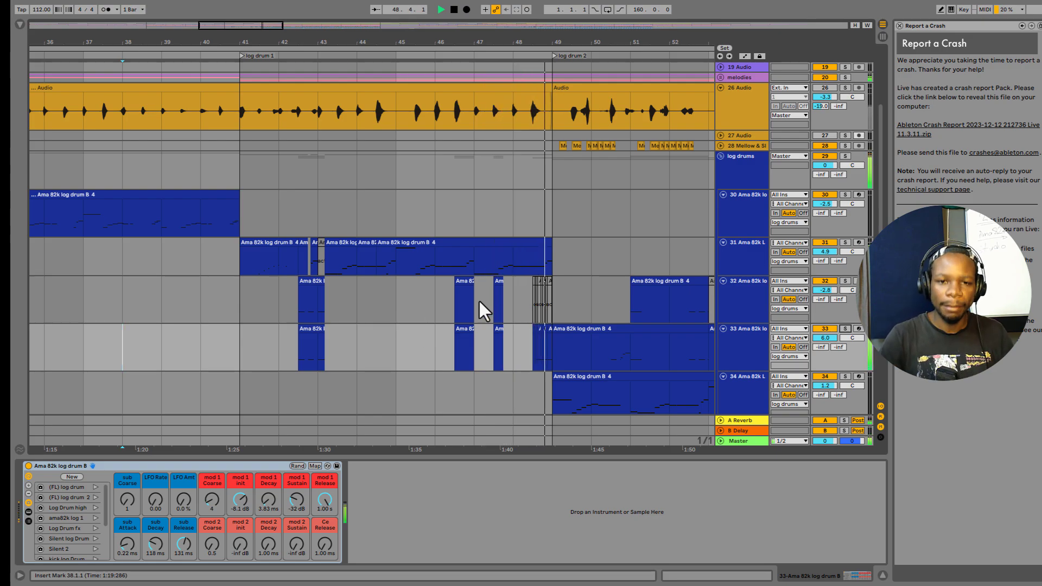
key(space)
Solo track 33 and audition its closing fill from position 48.3.1.
click(448, 301)
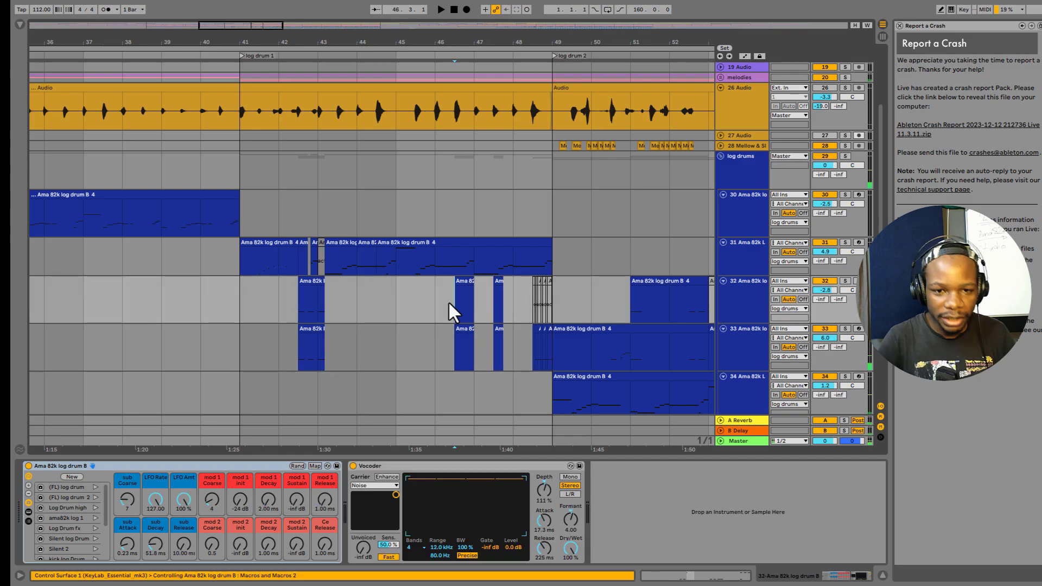
scroll(449, 302, right, 4)
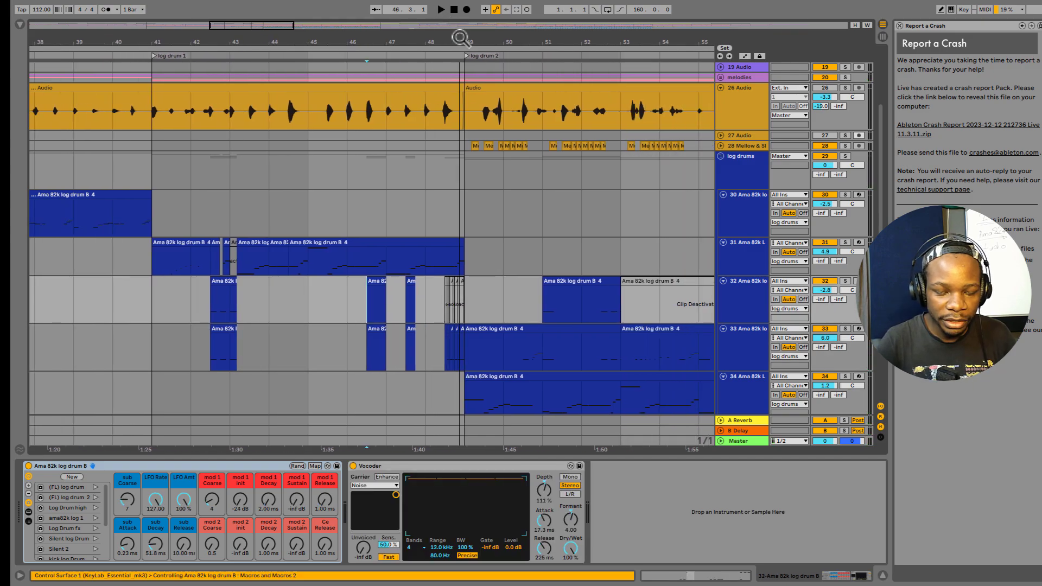
drag(462, 40, 422, 258)
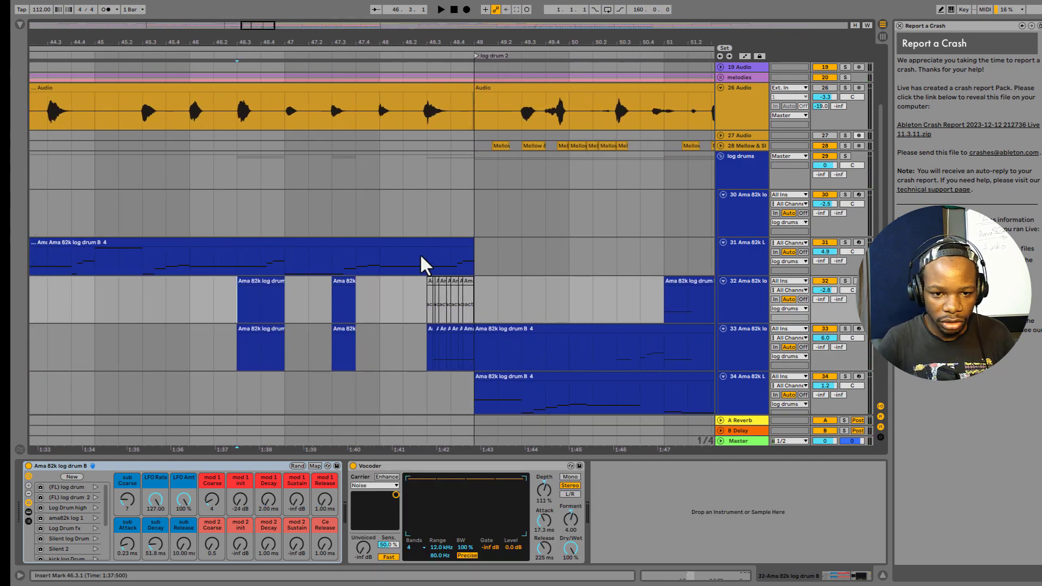
click(430, 353)
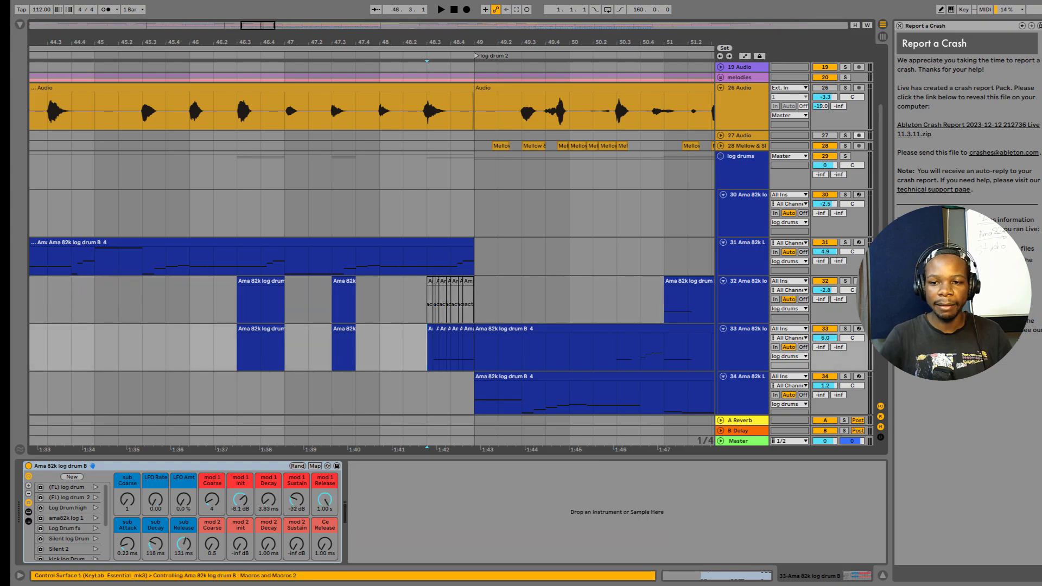
click(846, 329)
key(space)
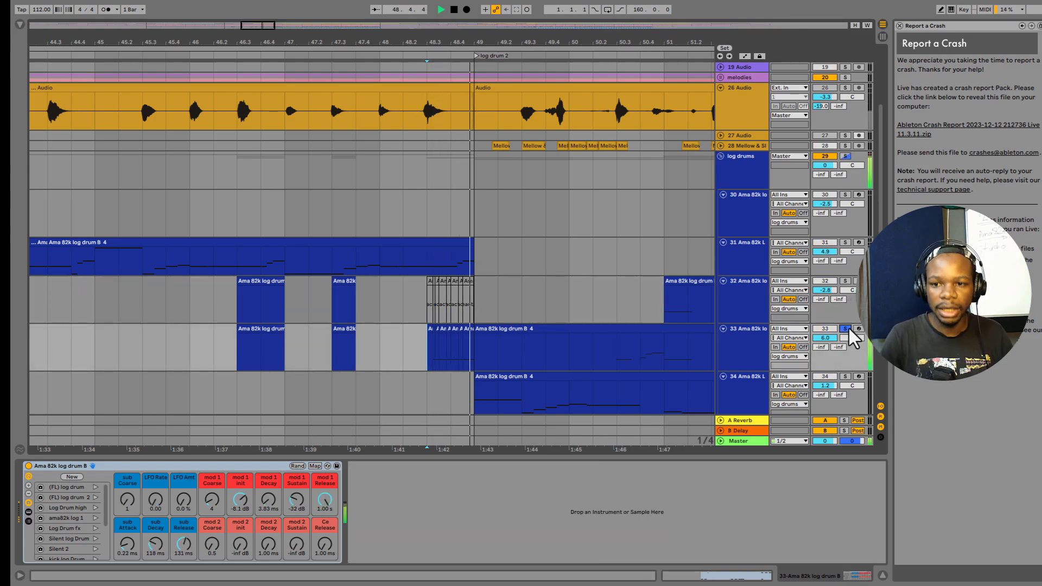
key(space)
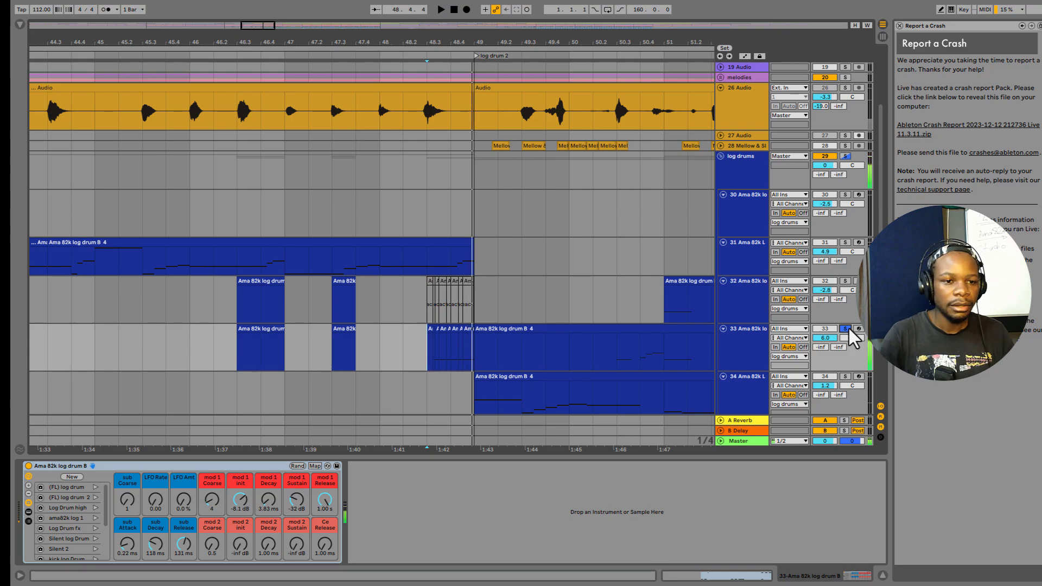
Unsolo track 33 and unfold the 7 Group to show its drum fill tracks.
click(190, 344)
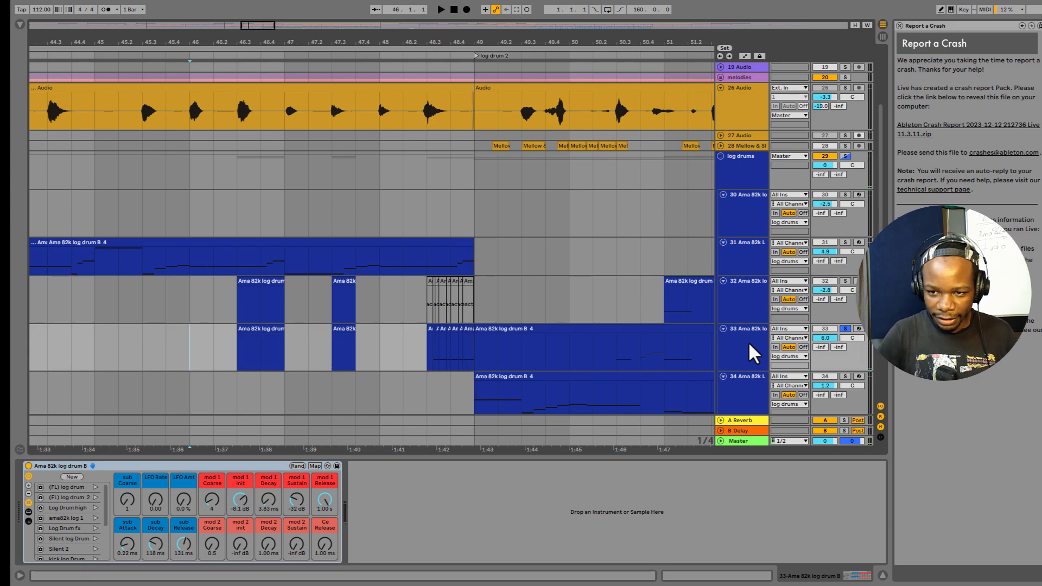
click(847, 329)
scroll(364, 206, up, 5)
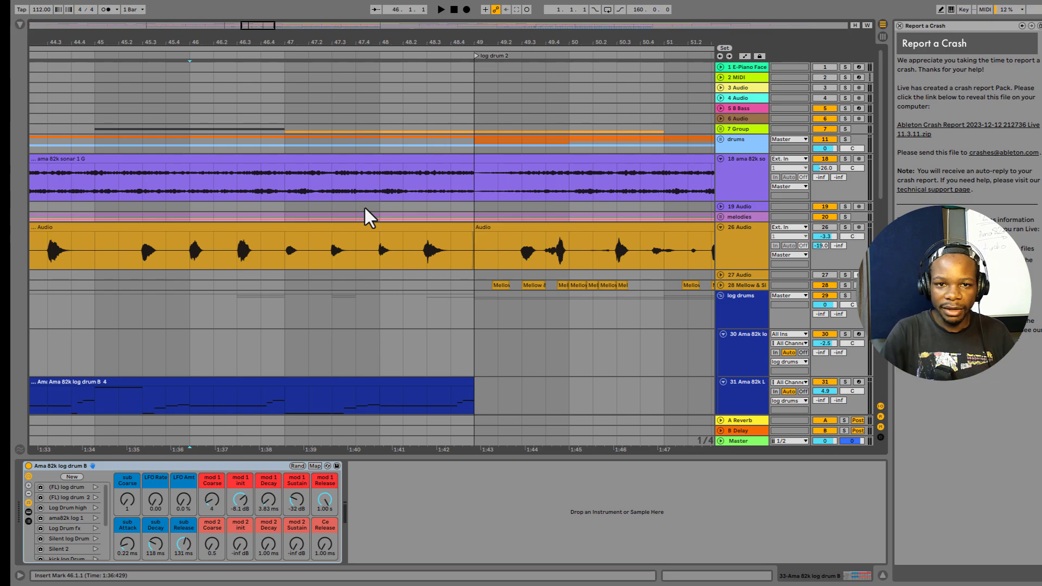
click(721, 128)
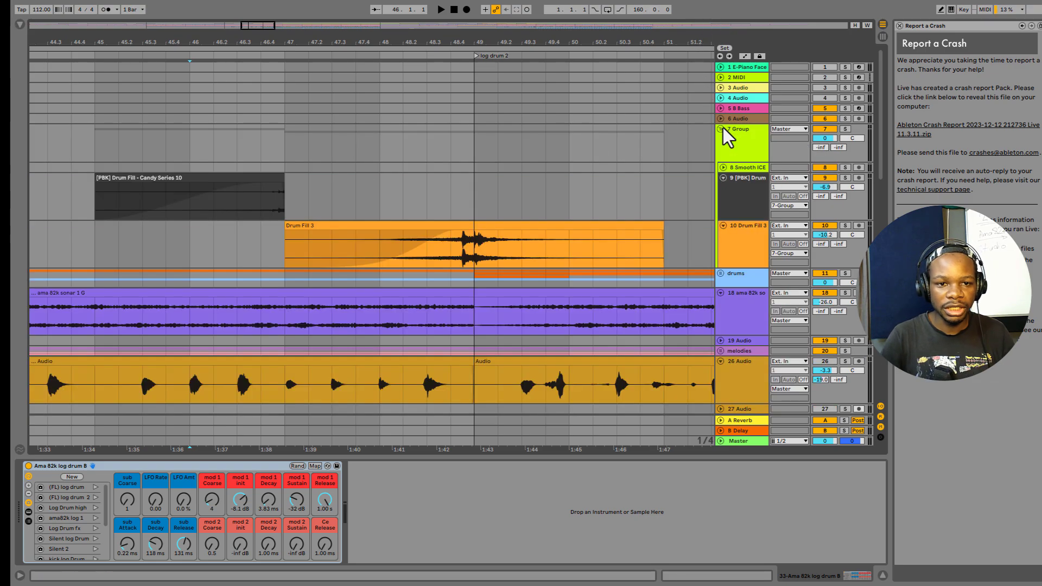
scroll(372, 236, down, 5)
scroll(378, 252, down, 3)
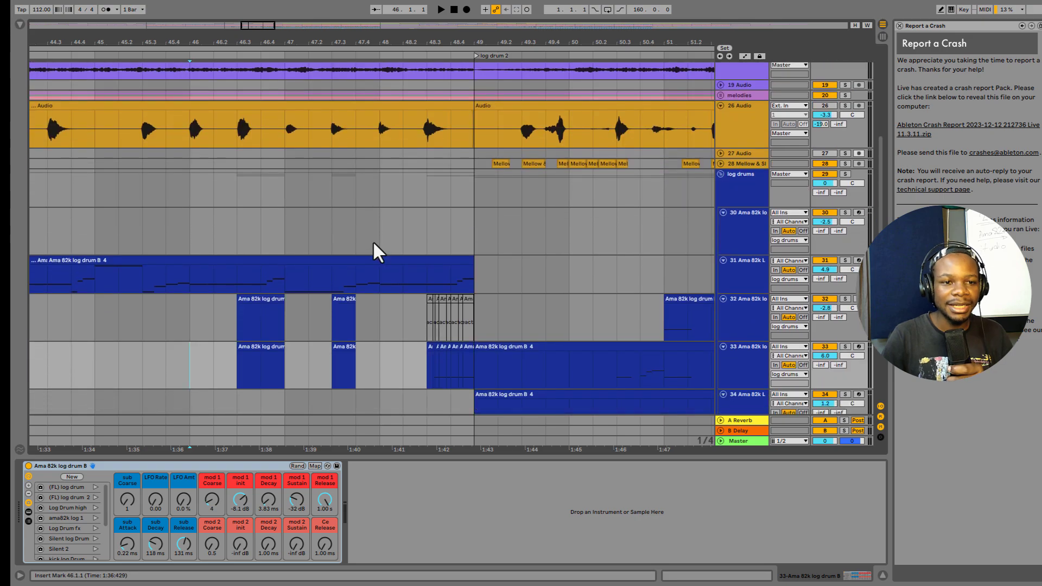
Play the full mix from bar 45 across the transition into the log drum 2 section.
drag(361, 45, 361, 82)
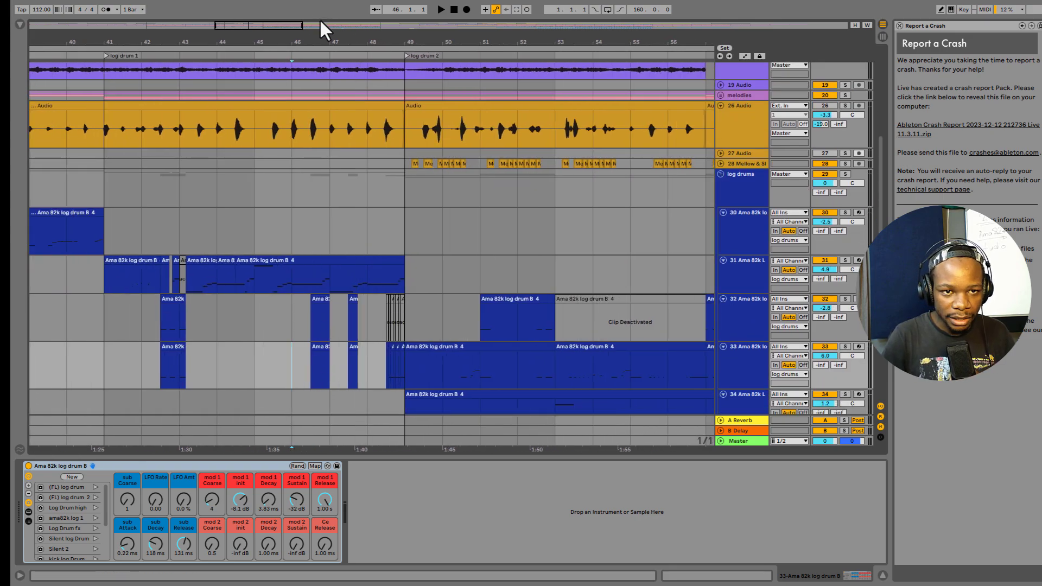
mouse_move(310, 43)
mouse_down()
mouse_move(309, 54)
mouse_move(320, 43)
mouse_up()
click(250, 368)
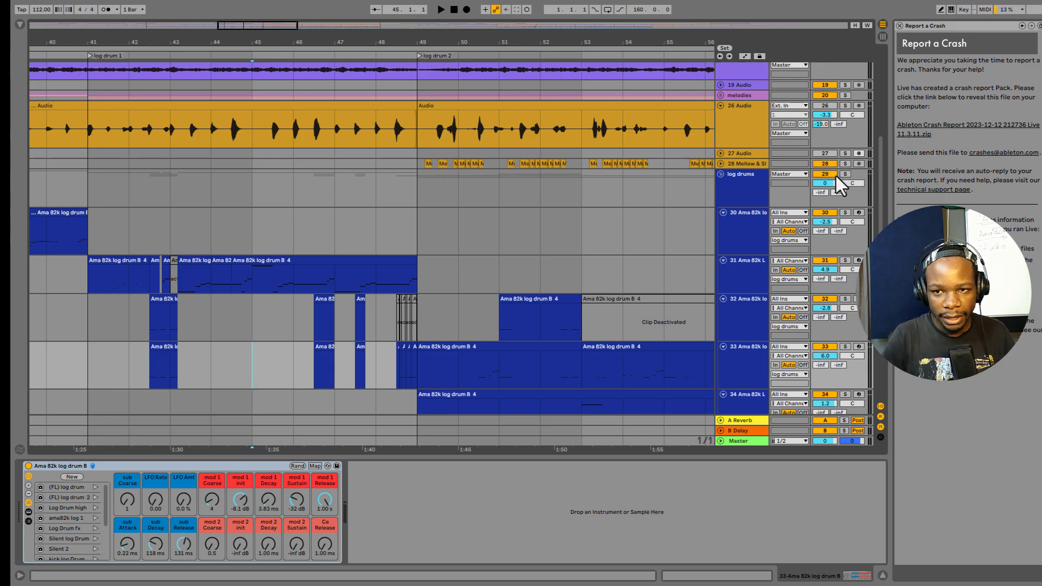
key(space)
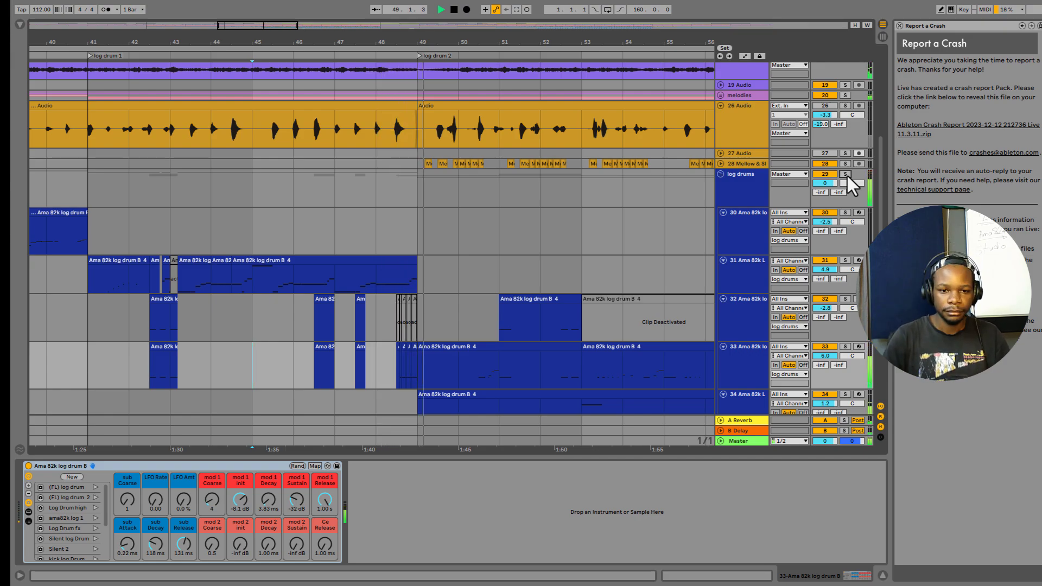
key(space)
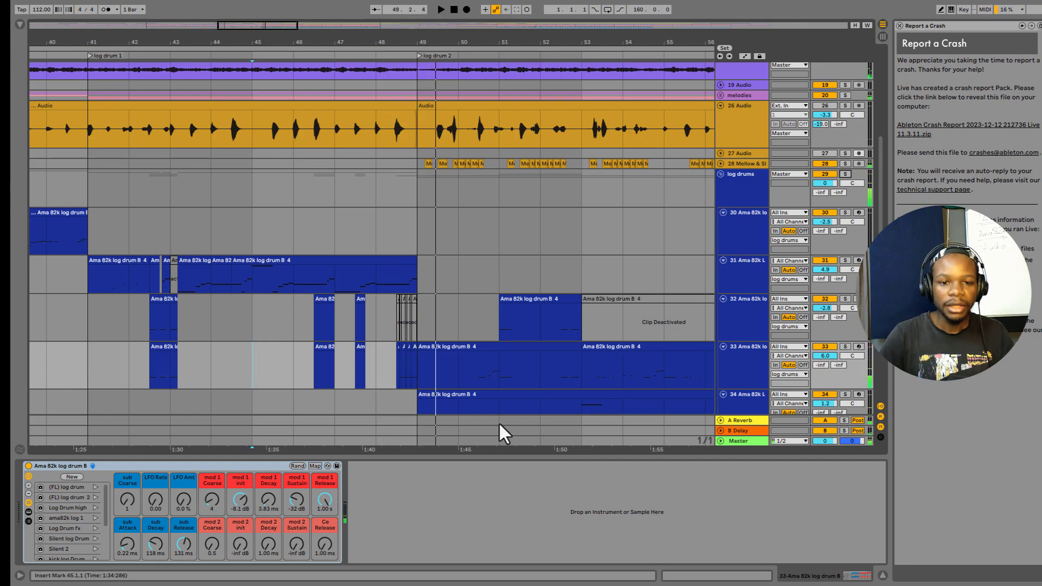
Place the insert marker at bar 49 and briefly fold the log drums group to view the tracks beneath it.
click(414, 175)
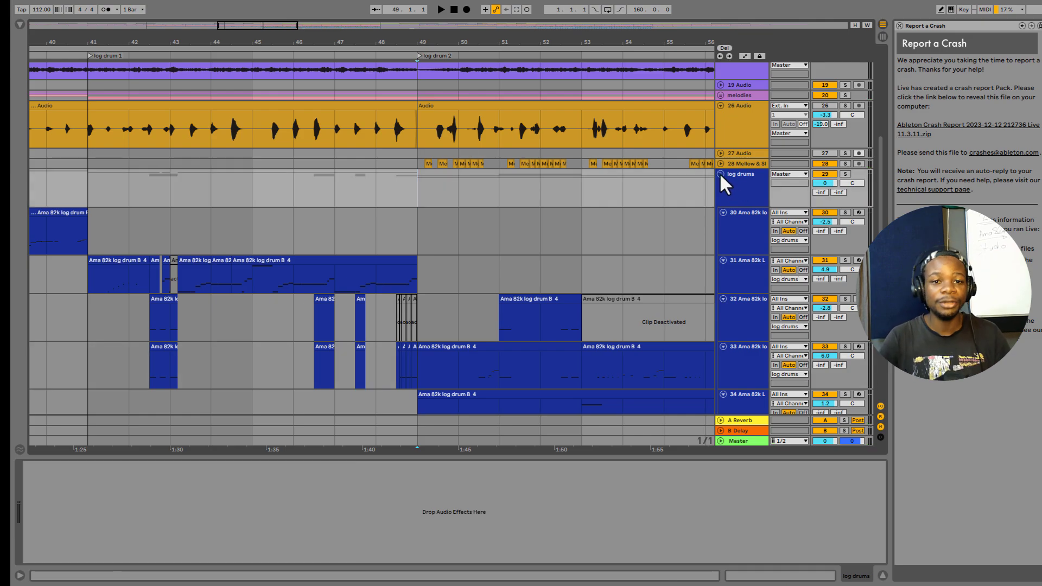
click(720, 174)
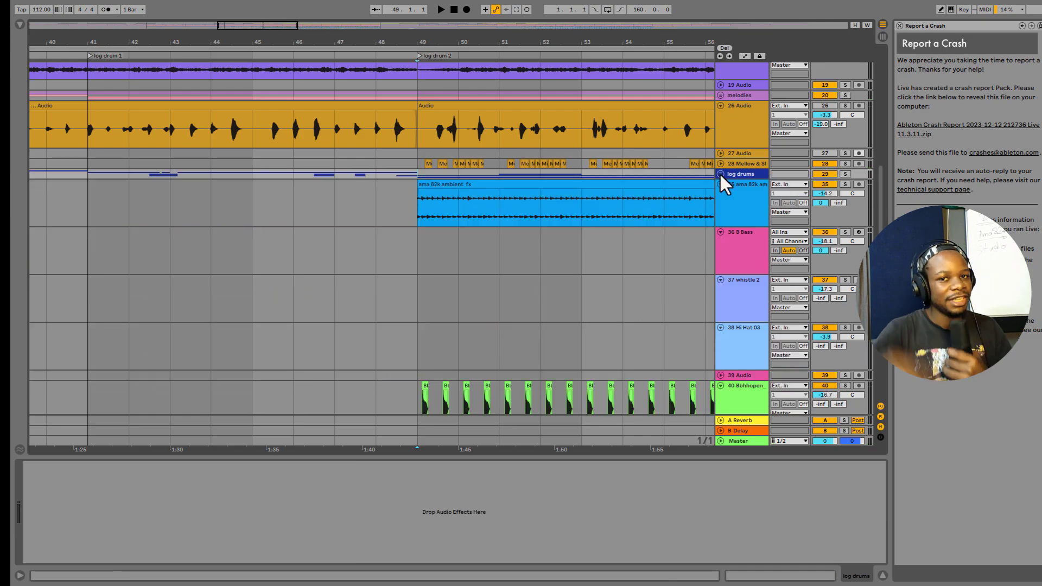
scroll(433, 244, right, 3)
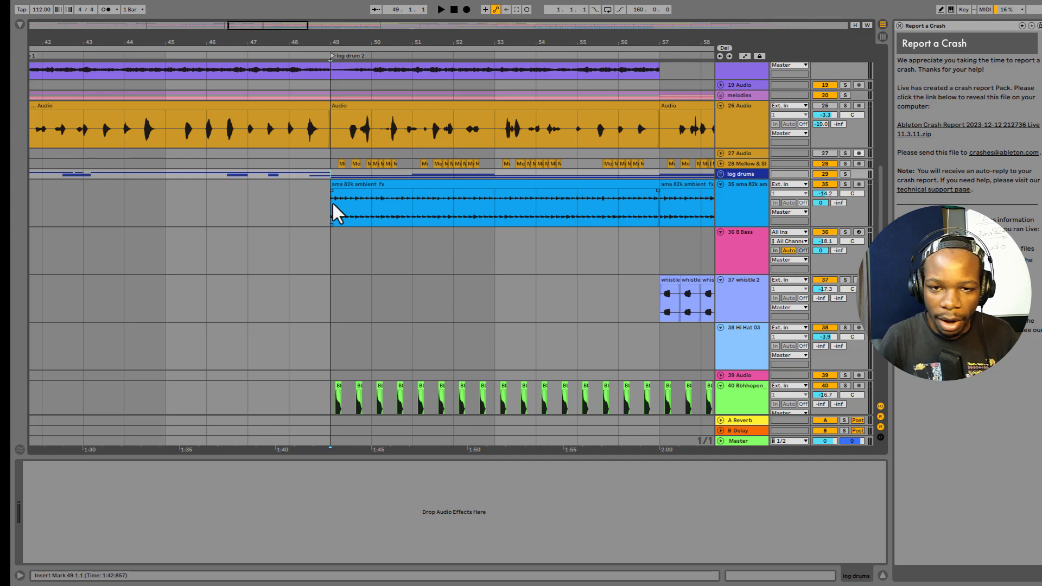
click(720, 174)
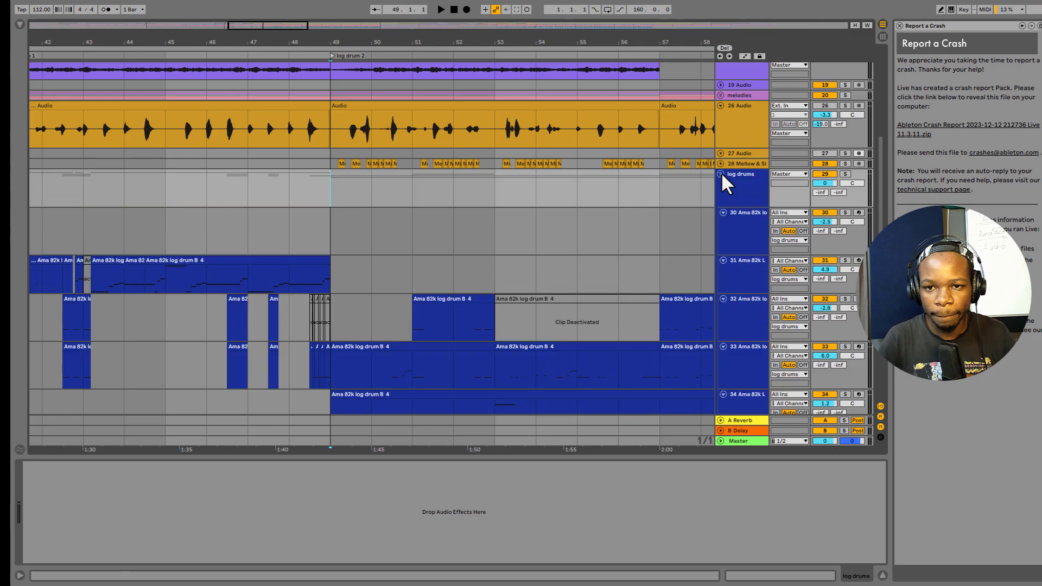
Fold tracks 30, 31 and 32 inside the log drums group.
click(724, 217)
click(723, 213)
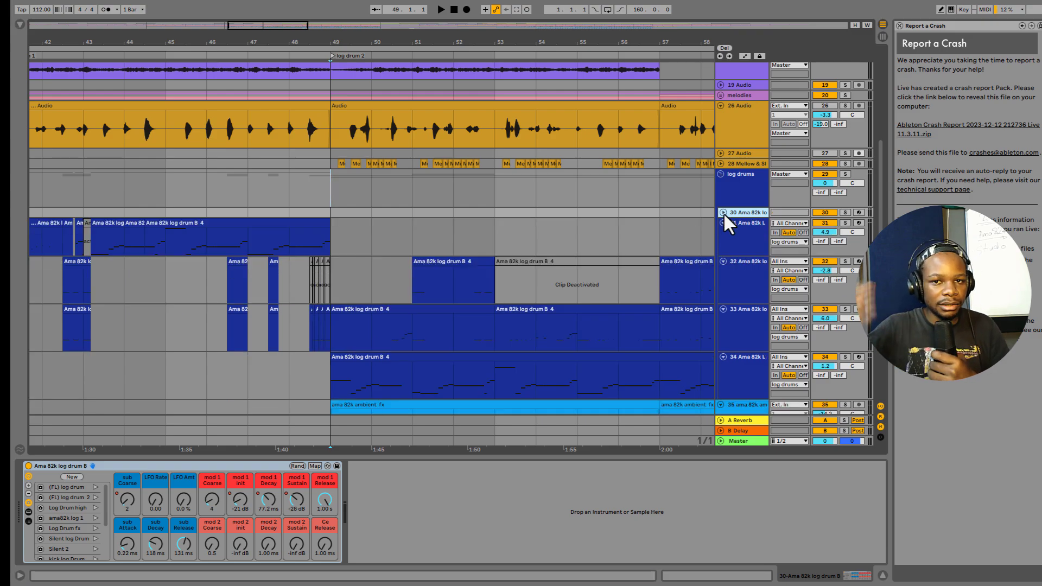
click(724, 223)
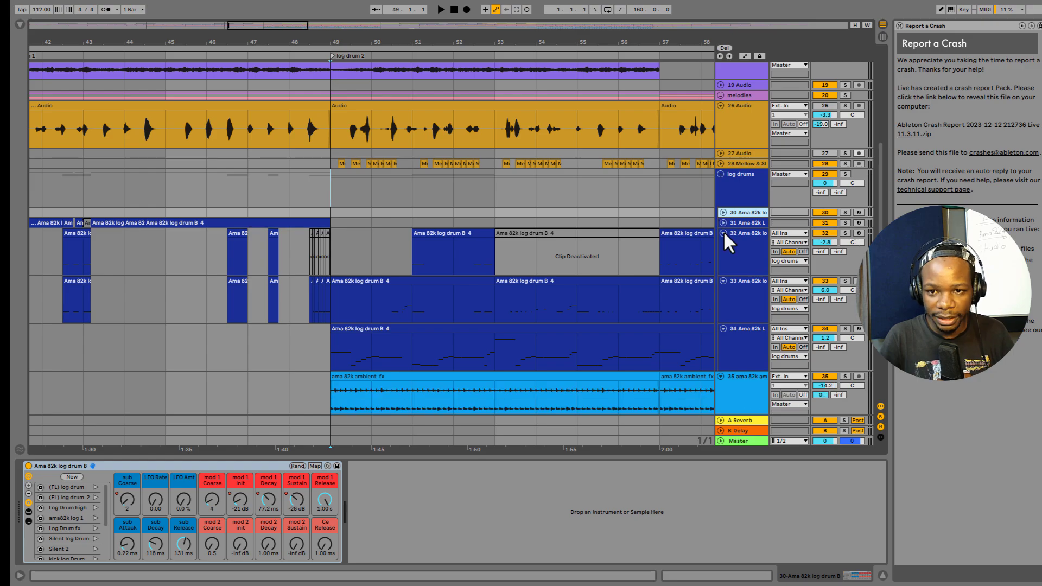
click(725, 232)
Solo track 28 and audition its clips from bar 49 at the start of log drum 2.
drag(417, 38, 291, 64)
click(308, 61)
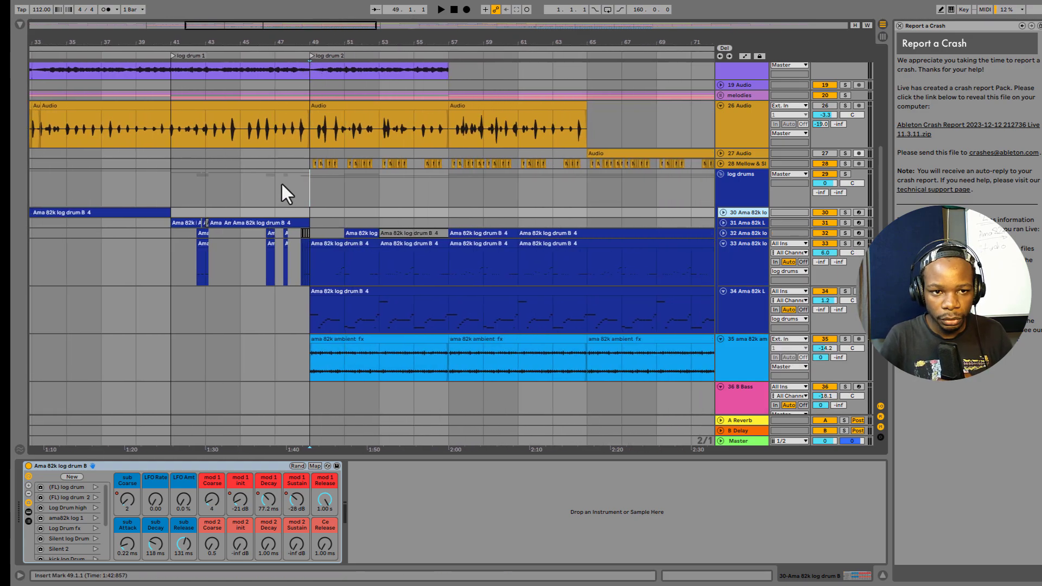
click(846, 163)
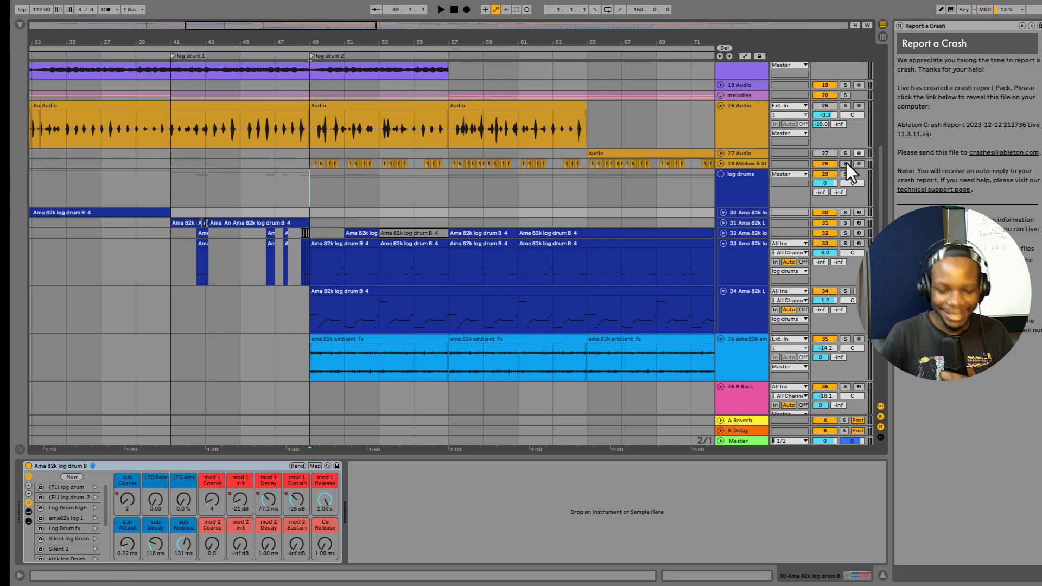
key(space)
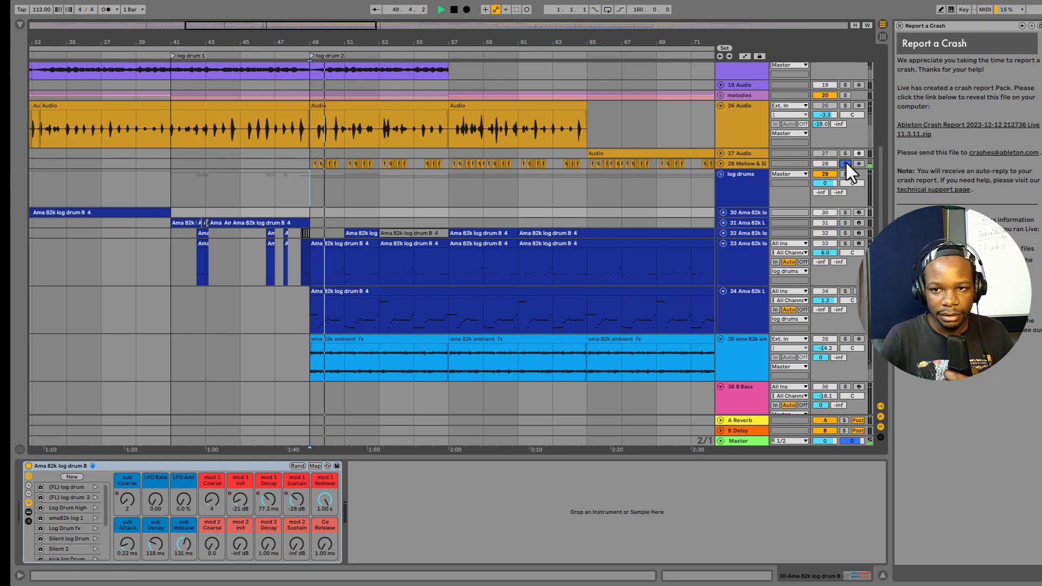
key(space)
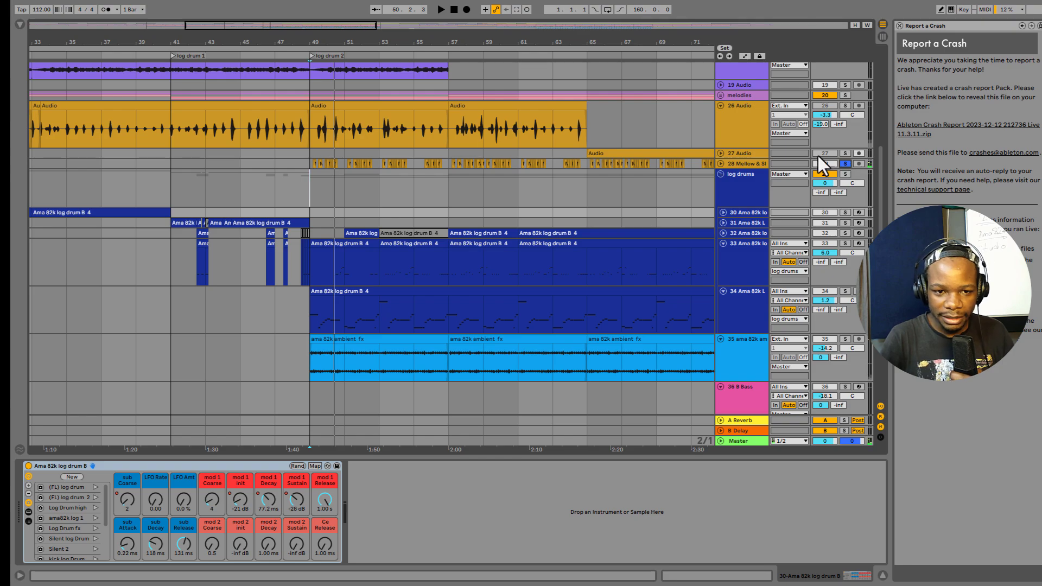
Solo track 34 in the log drums group and audition it from bar 49.
click(842, 292)
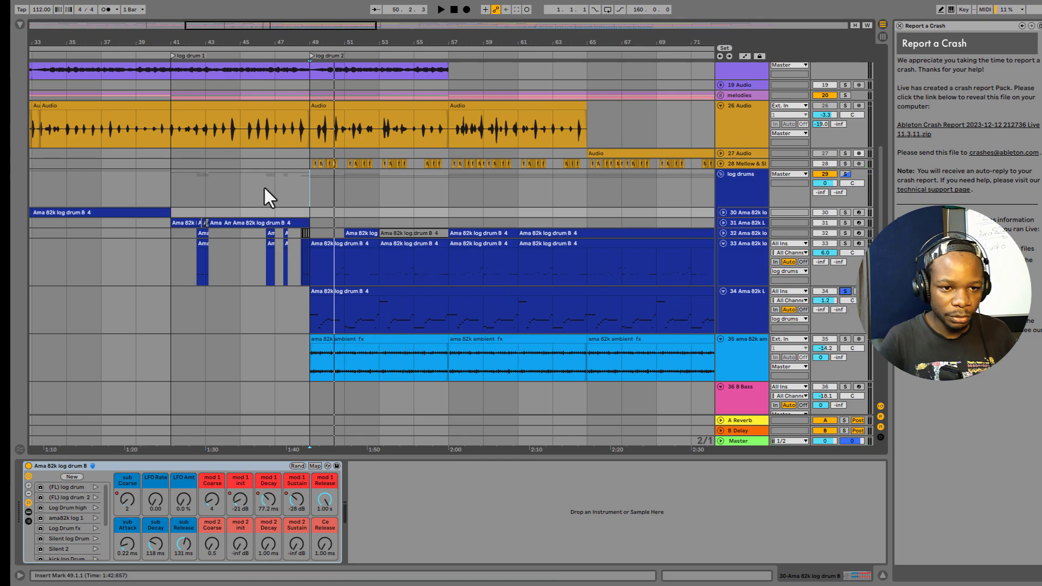
click(246, 220)
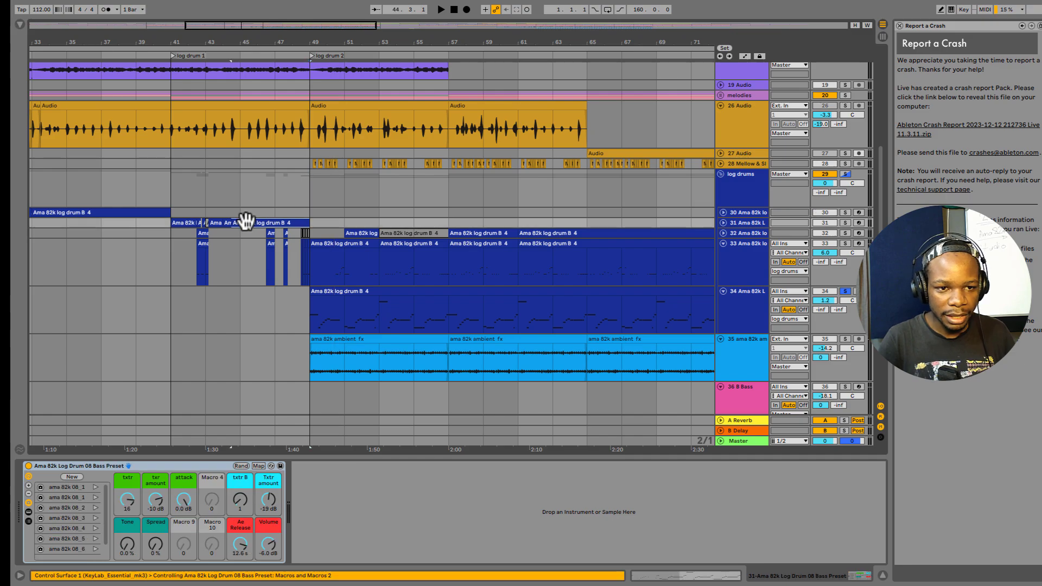
click(334, 320)
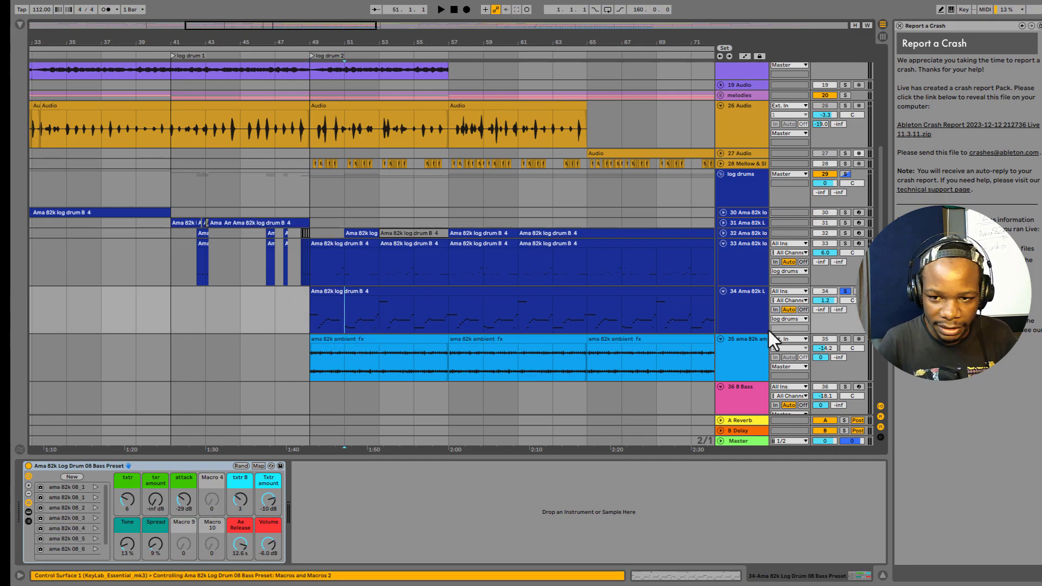
click(310, 328)
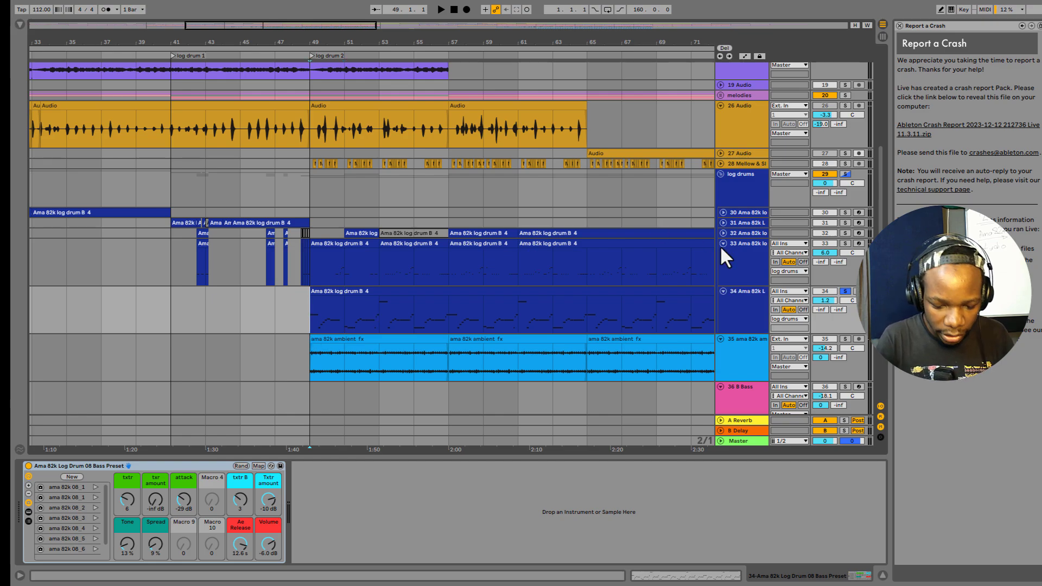
key(space)
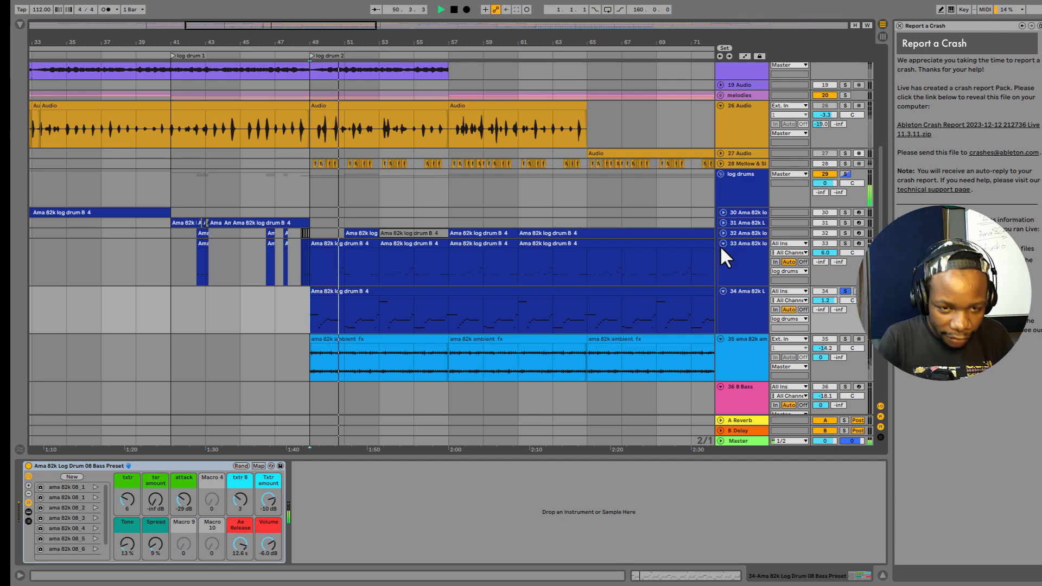
key(space)
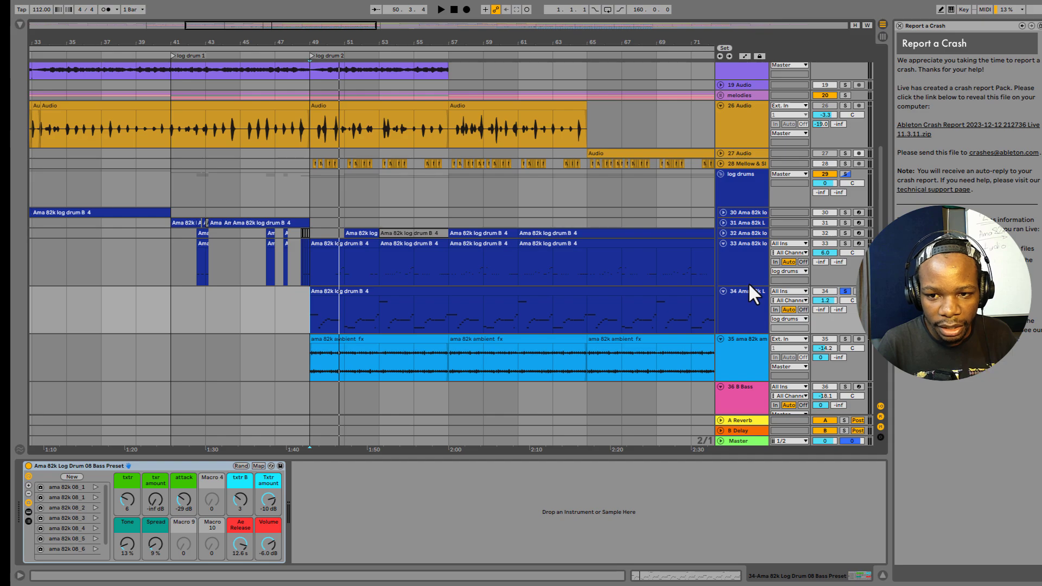
Enlarge track 33 to show its notes and select the range from bar 52 to bar 54.
drag(748, 286, 755, 387)
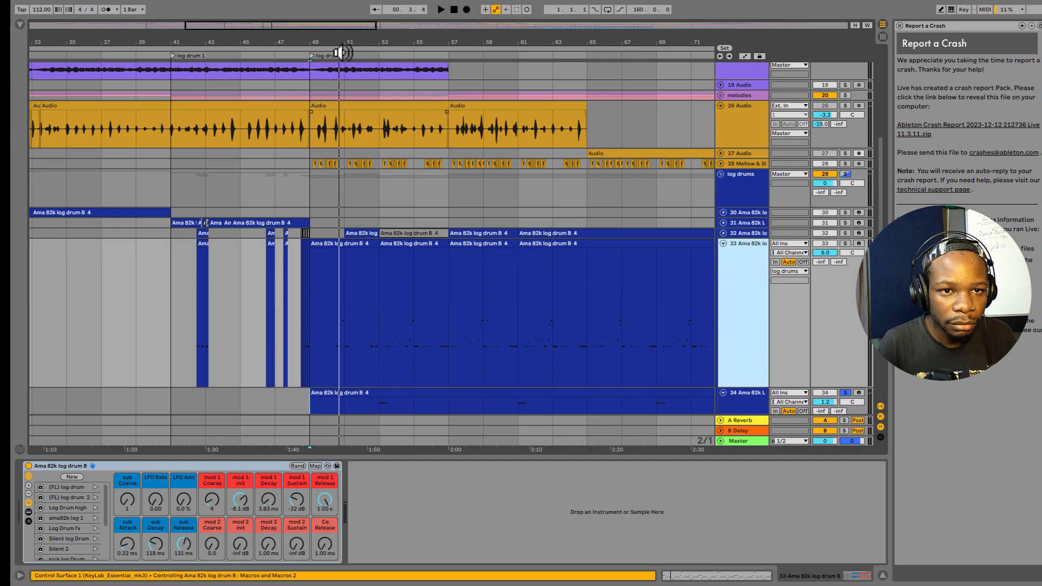
drag(333, 40, 356, 127)
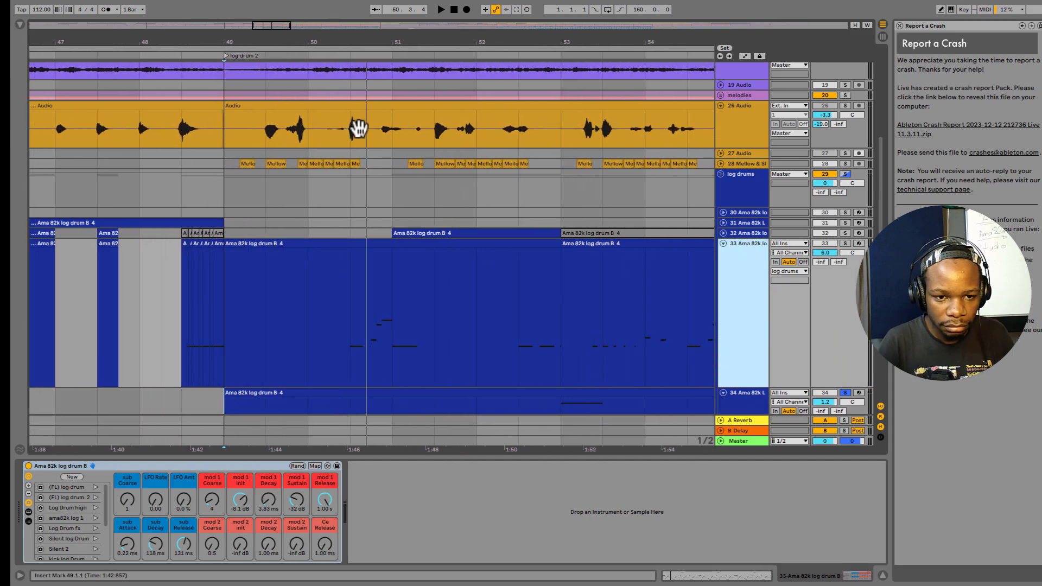
scroll(373, 237, down, 3)
scroll(373, 227, down, 1)
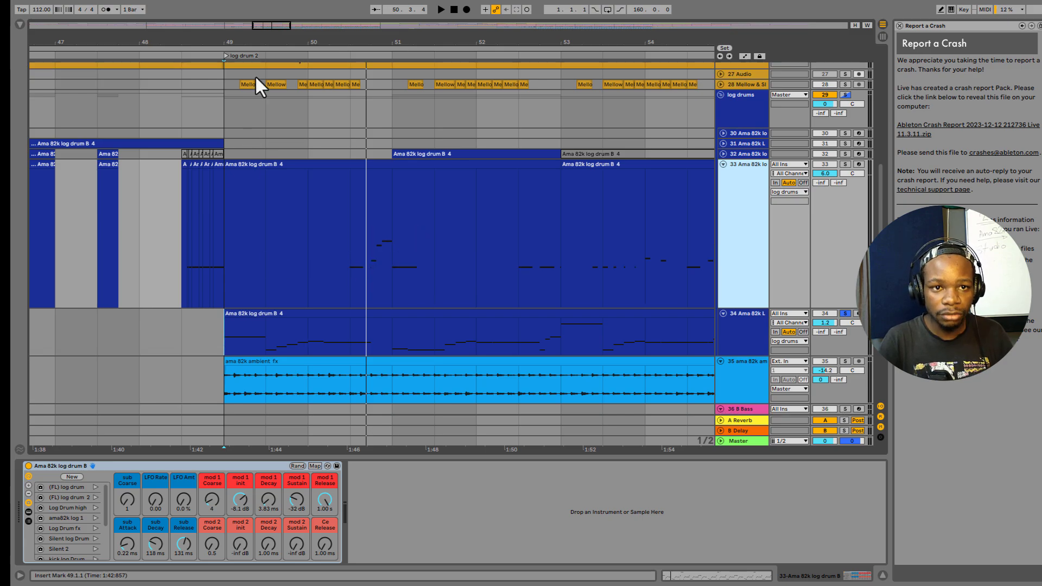
drag(421, 43, 421, 37)
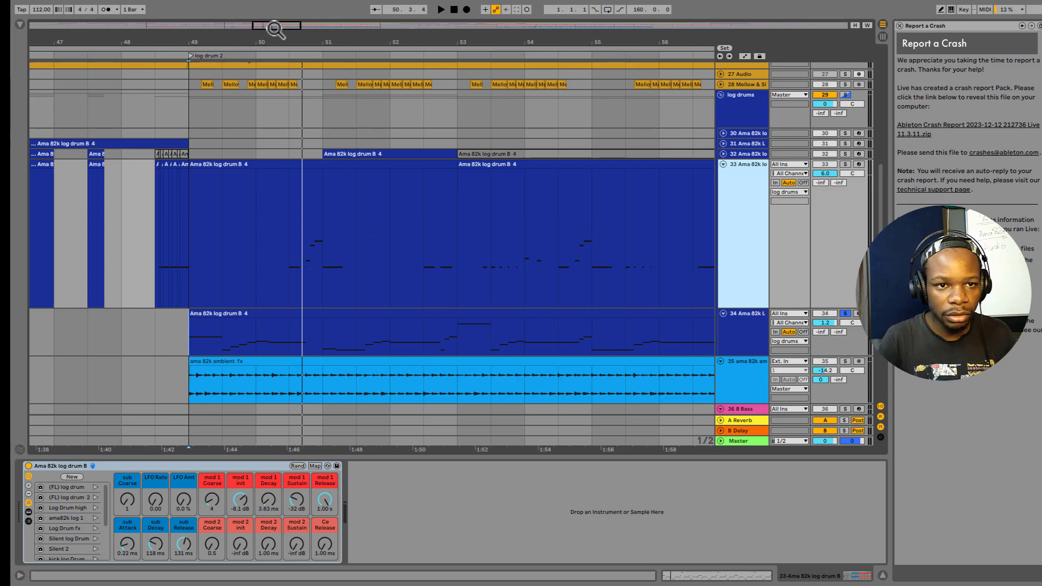
drag(295, 40, 296, 33)
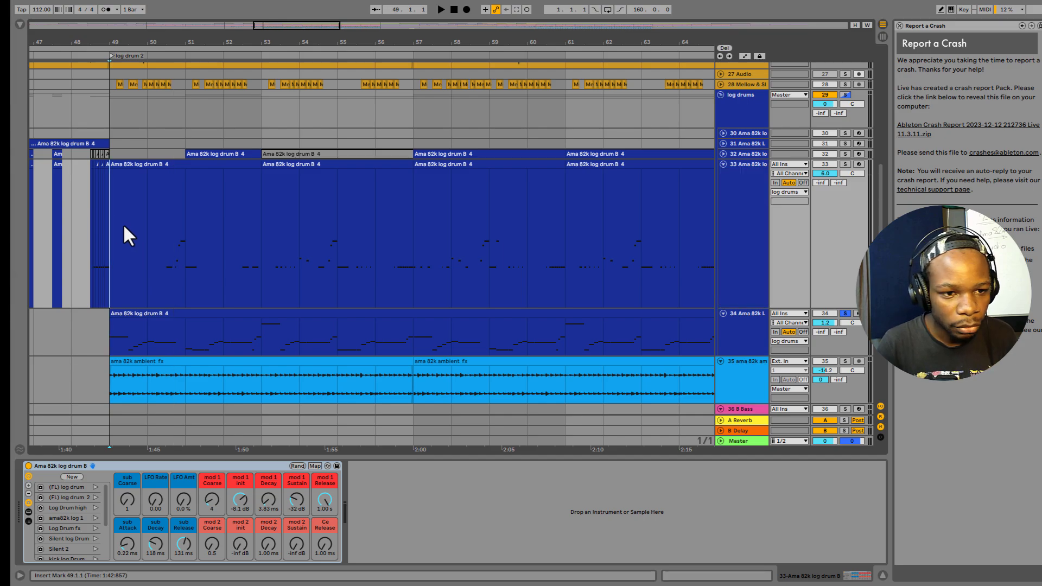
click(104, 235)
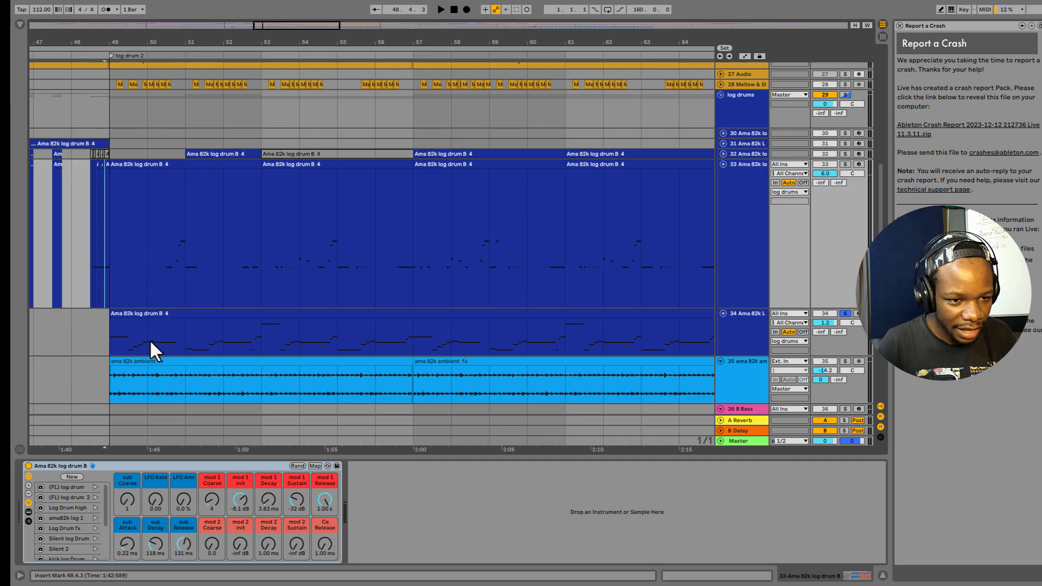
drag(153, 243, 295, 272)
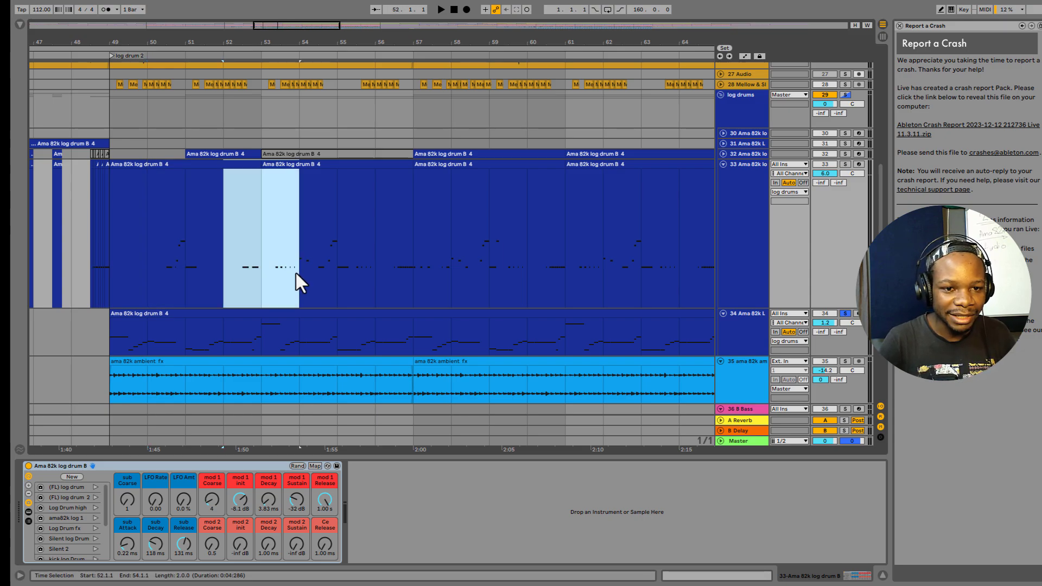
Open the track 33 clip that starts at bar 61 and enlarge its note editor.
scroll(295, 272, left, 5)
scroll(296, 274, left, 1)
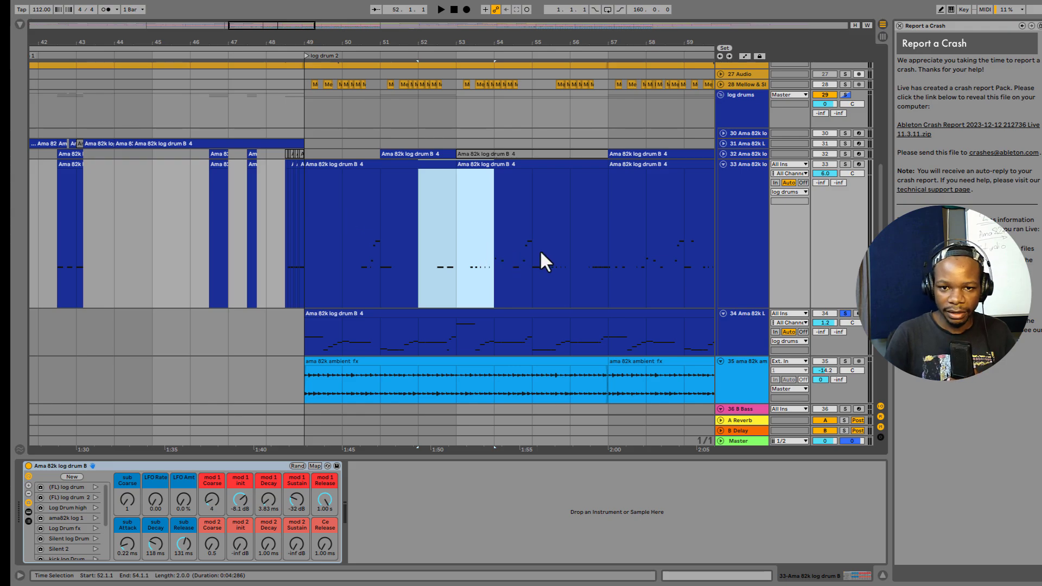
scroll(539, 250, right, 5)
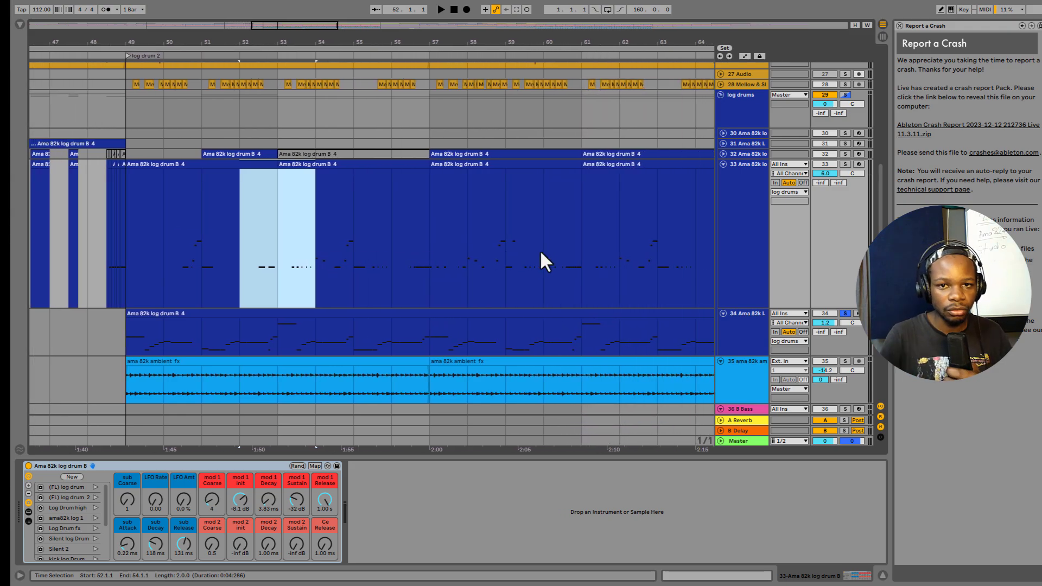
scroll(540, 249, right, 2)
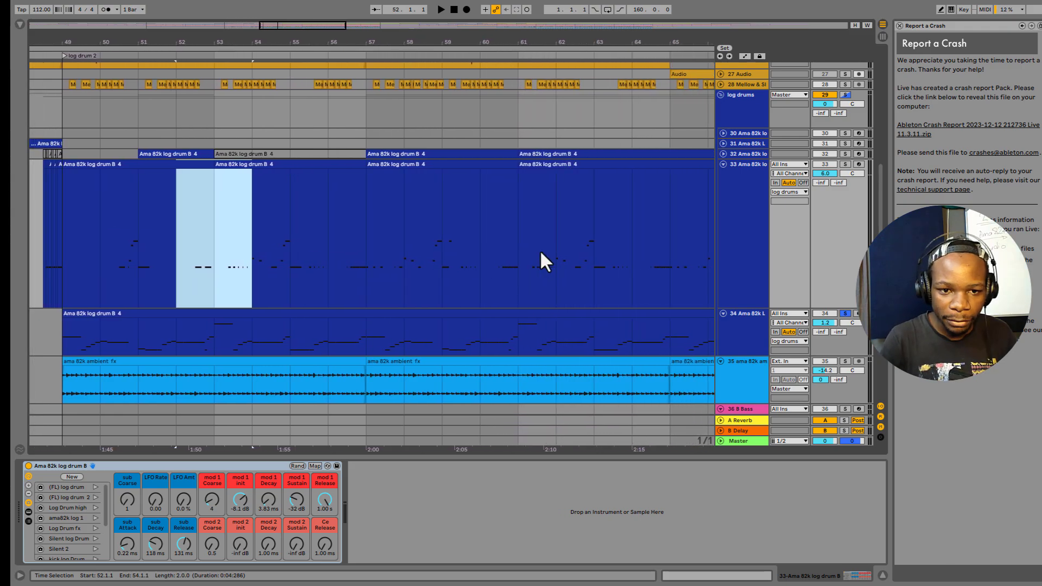
scroll(540, 249, right, 3)
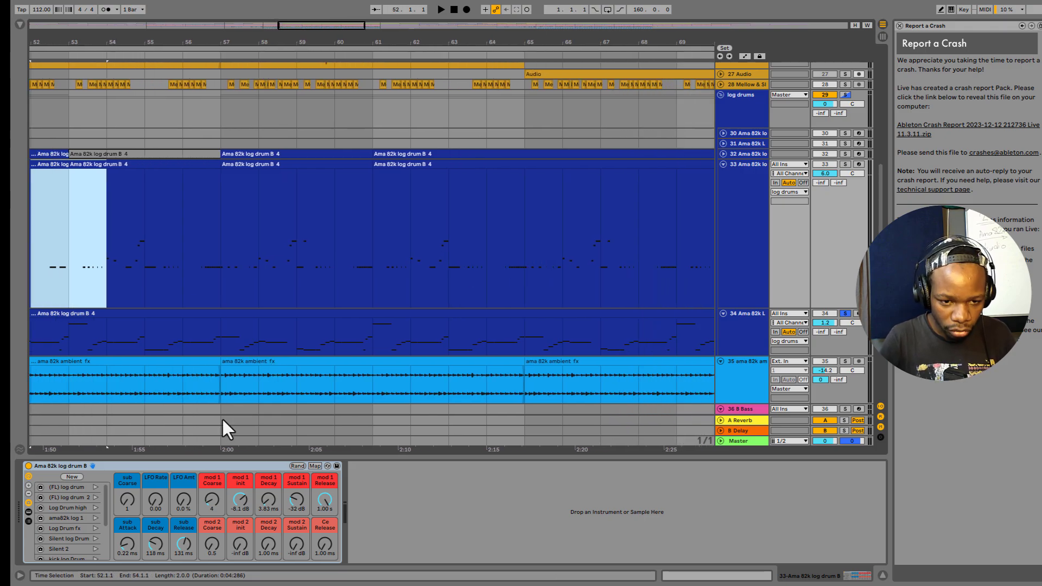
drag(364, 24, 430, 24)
click(214, 246)
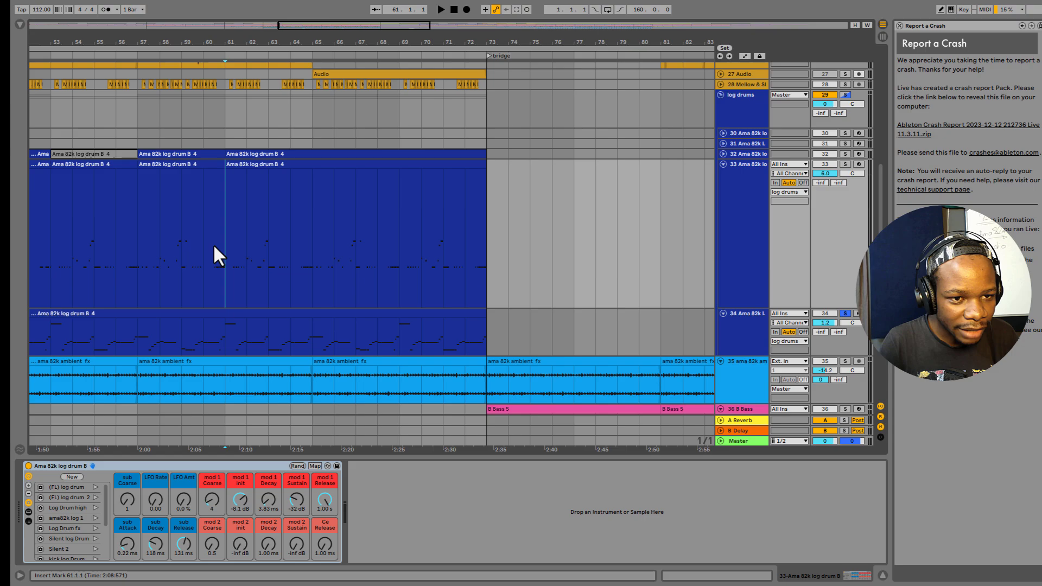
double_click(294, 163)
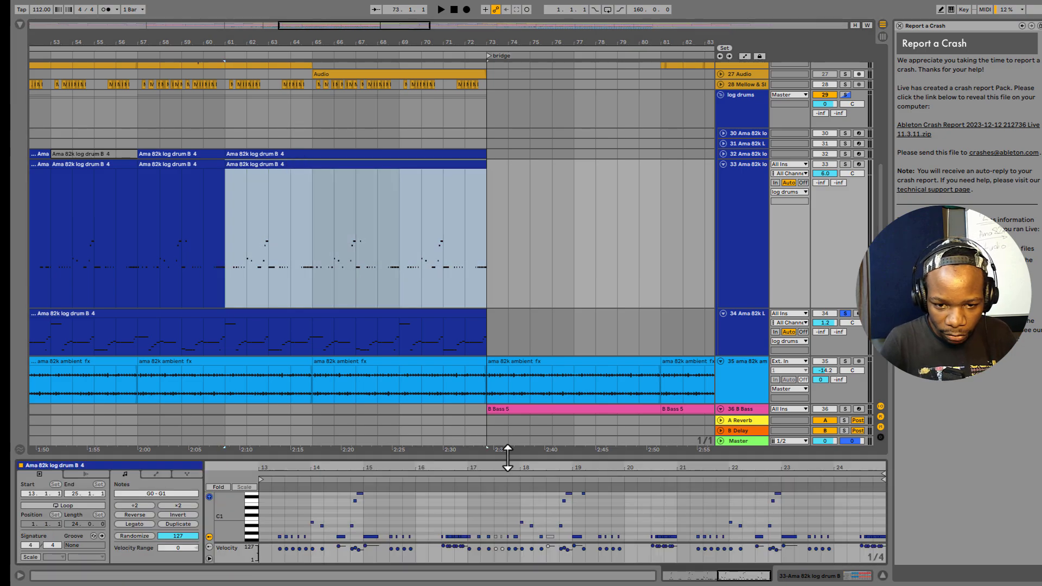
drag(508, 417, 332, 187)
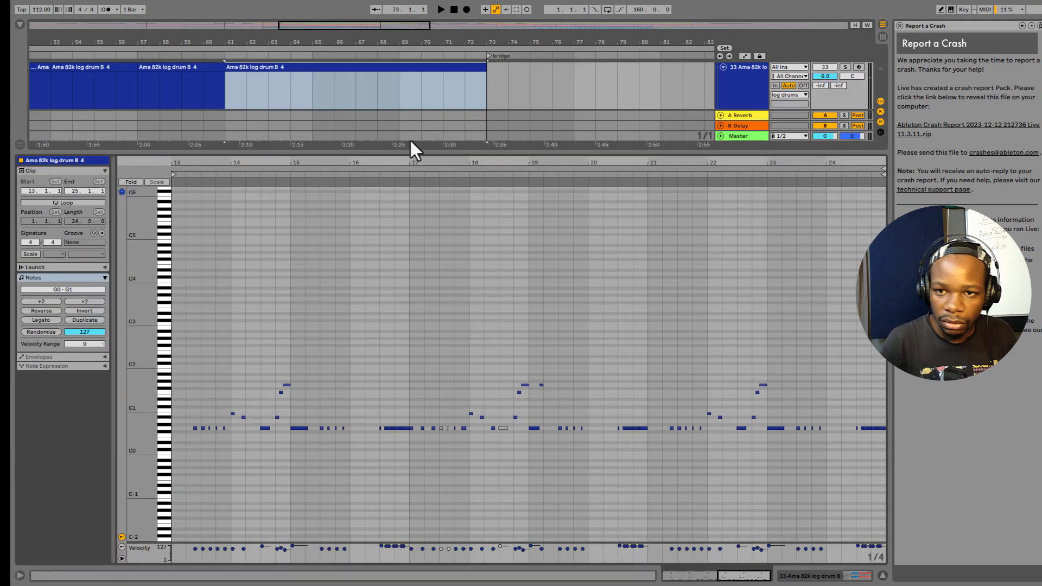
Solo track 33 and audition the opened clip from bar 61, then restore the full mix.
click(845, 68)
key(space)
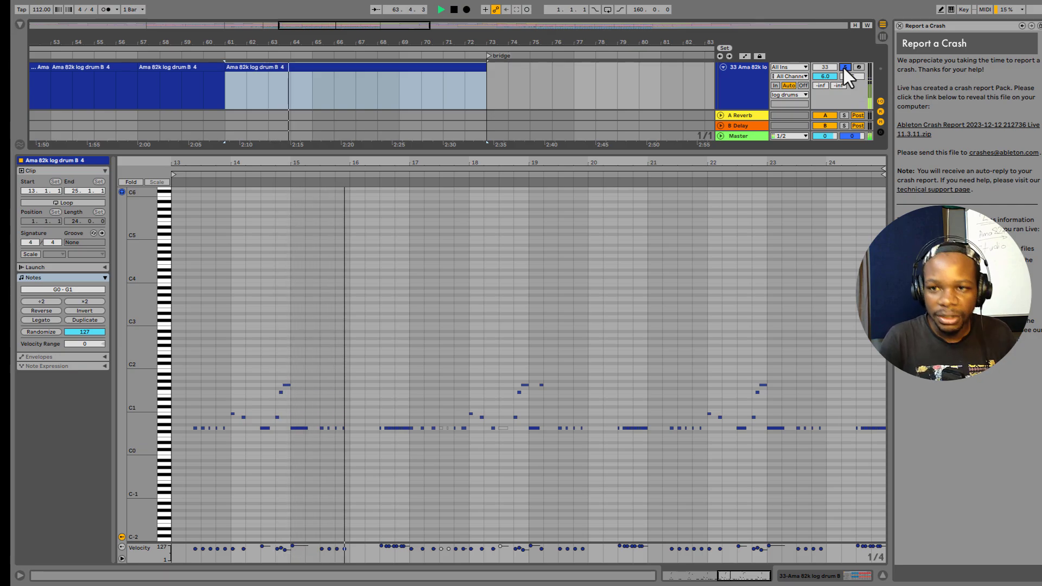
key(space)
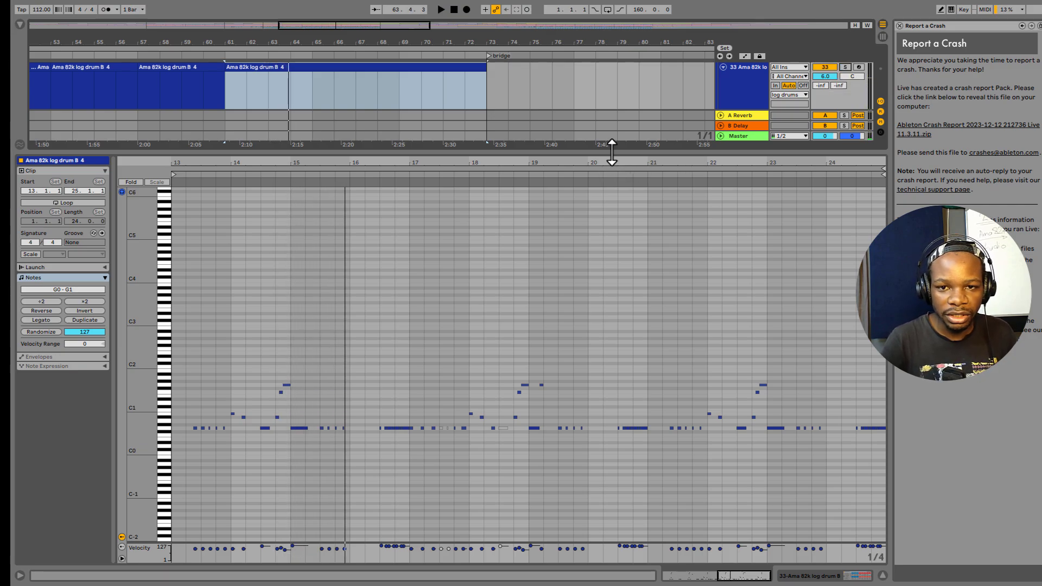
Collapse the note editor and play the full mix from 48.3.1, just before log drum 2.
drag(613, 151, 685, 521)
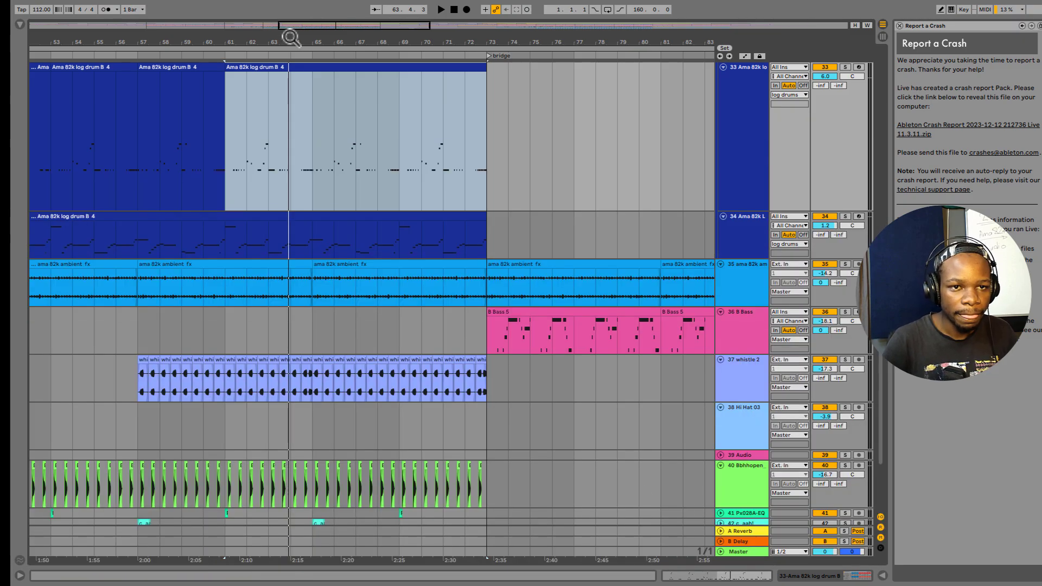
drag(291, 34, 226, 152)
click(250, 149)
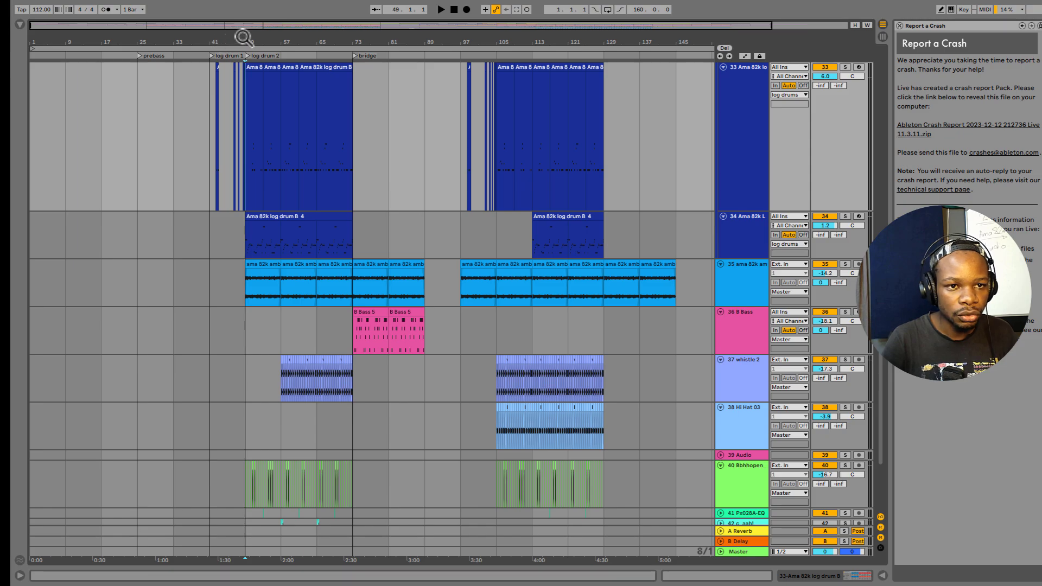
key(plus)
key(plus)
click(234, 123)
key(space)
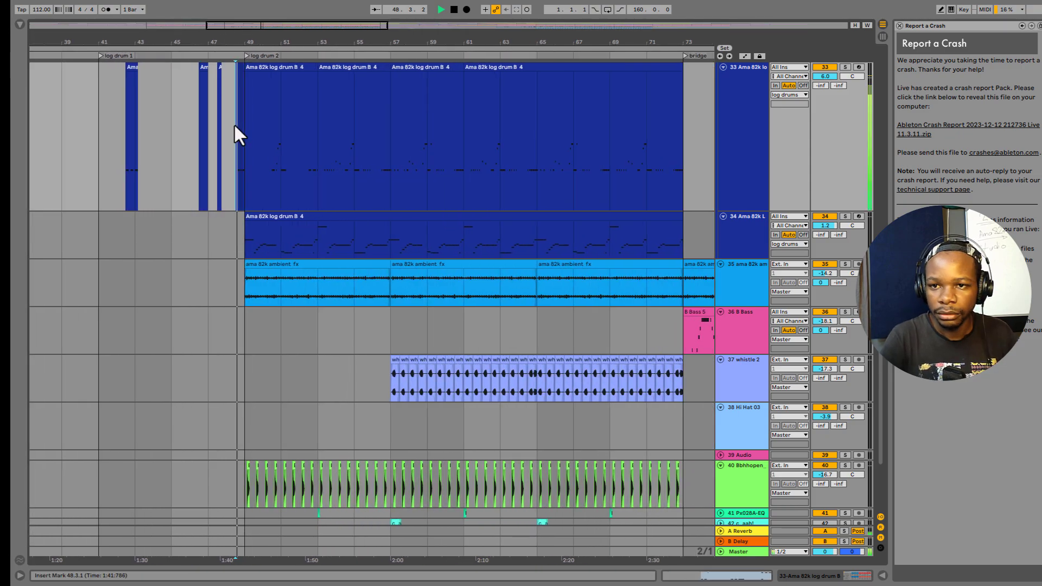
Unfold track 28 during playback and select its clips from bar 57 to bar 64.
scroll(247, 168, up, 5)
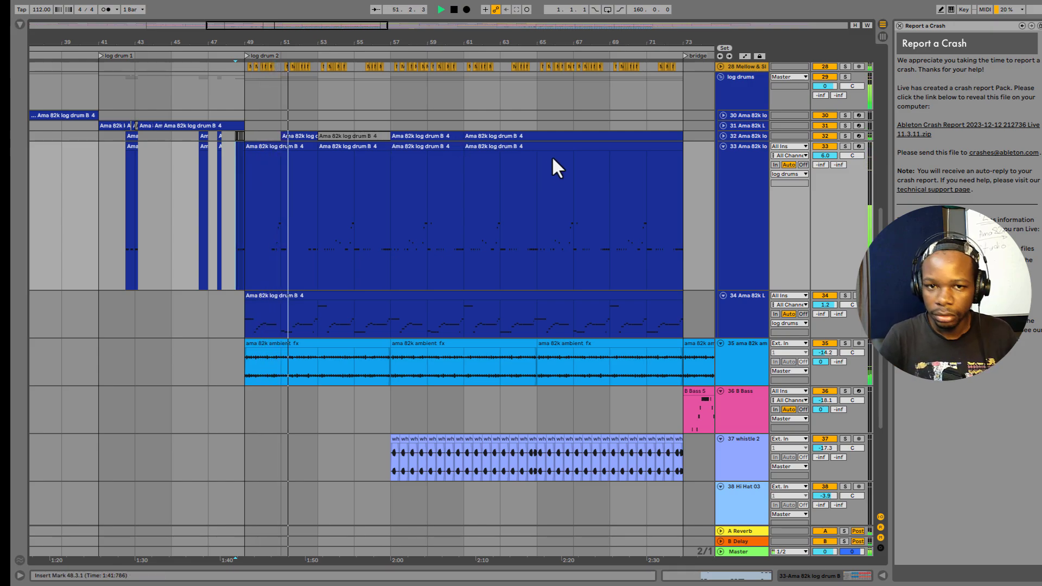
scroll(520, 175, up, 5)
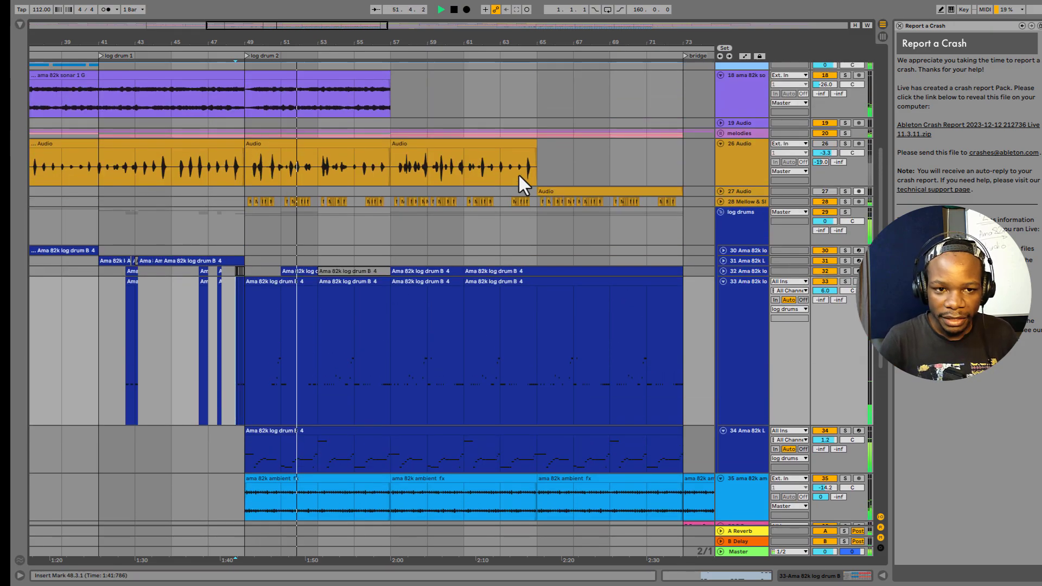
click(722, 201)
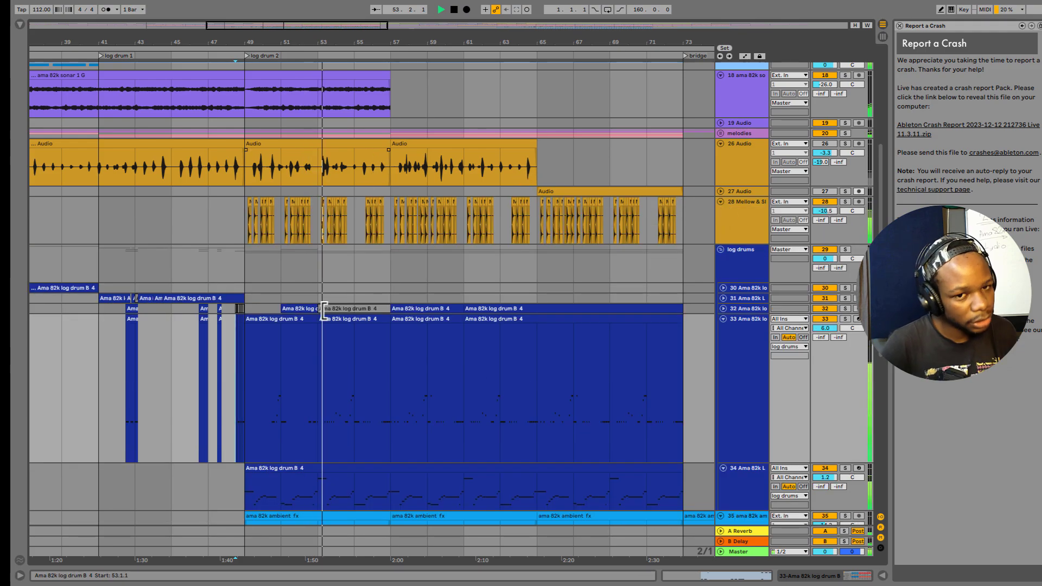
scroll(219, 219, up, 5)
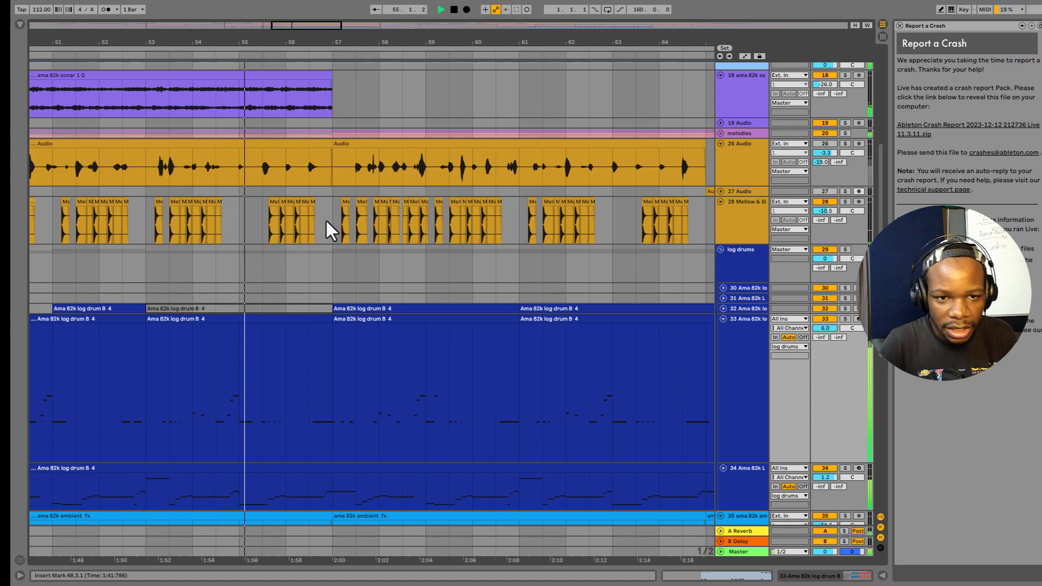
drag(325, 220, 692, 219)
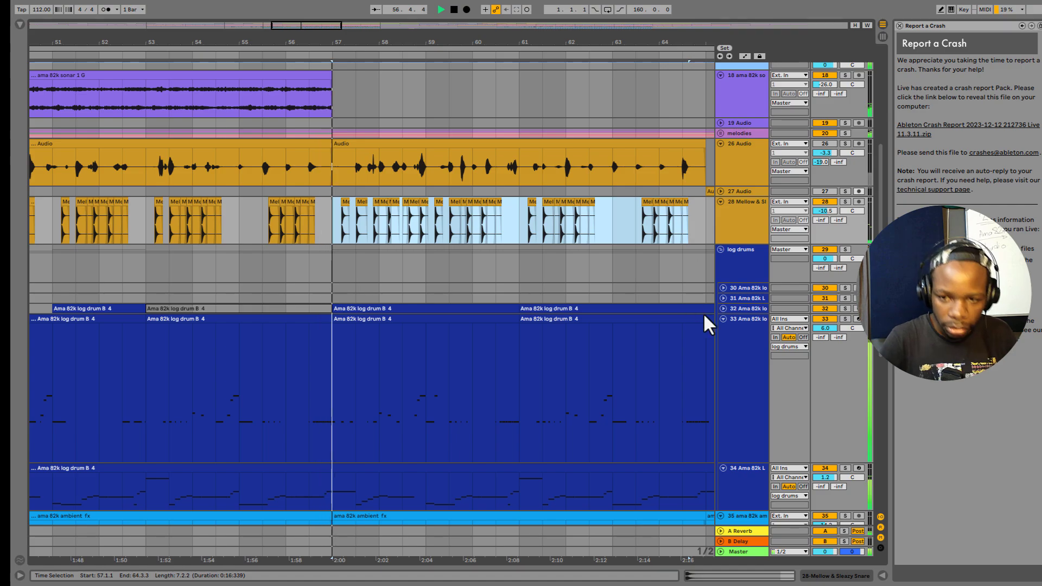
Stop playback and fold both track 33 and the whole log drums group.
click(724, 319)
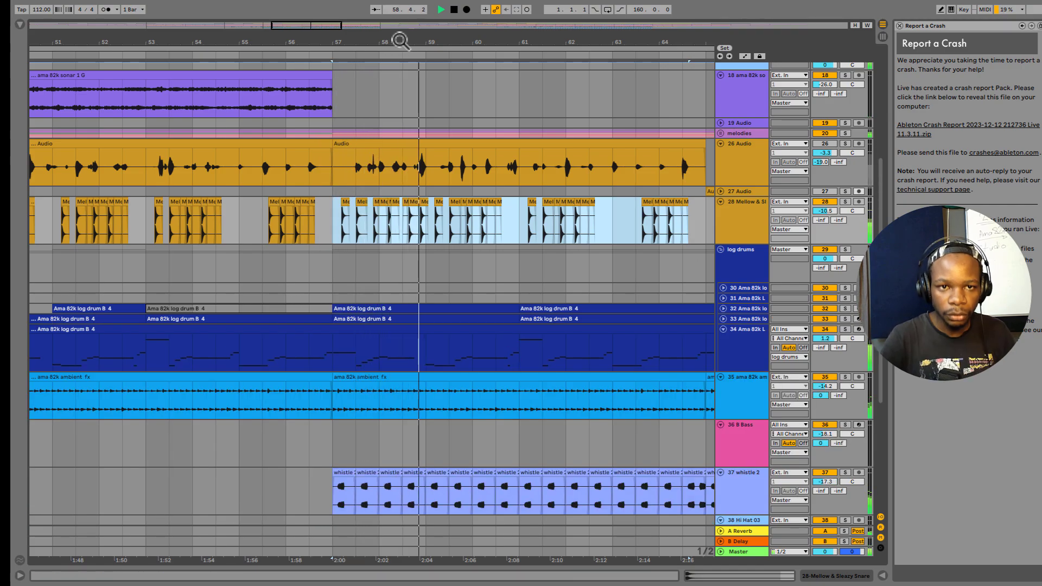
drag(401, 41, 401, 11)
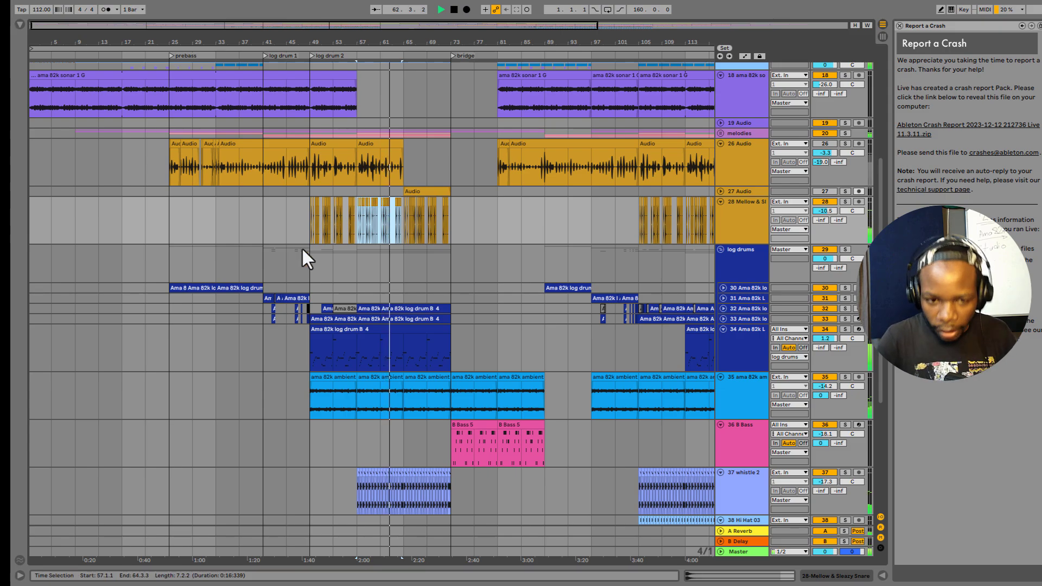
scroll(430, 455, up, 5)
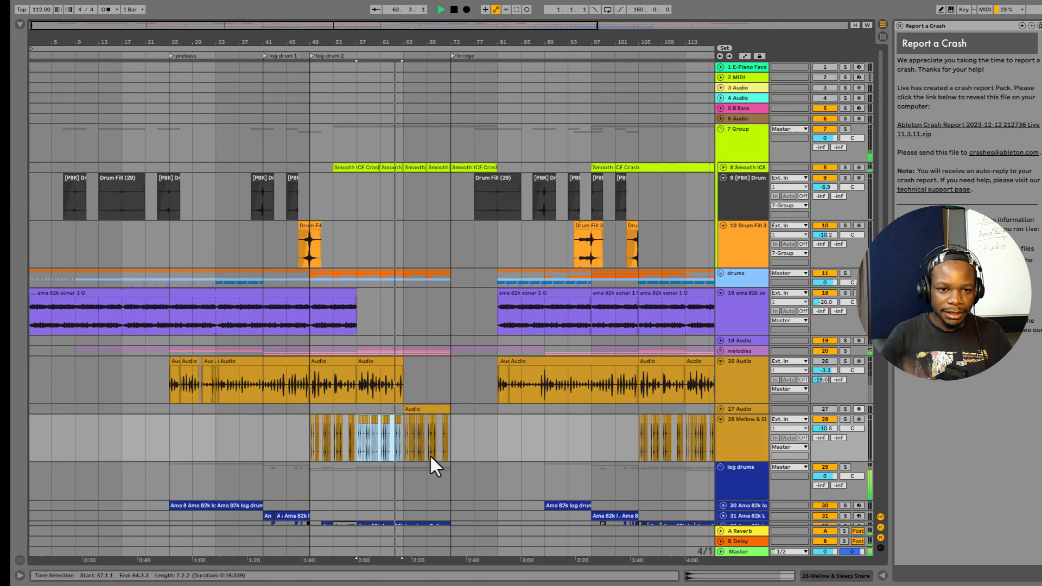
scroll(430, 454, down, 2)
scroll(430, 454, down, 1)
key(space)
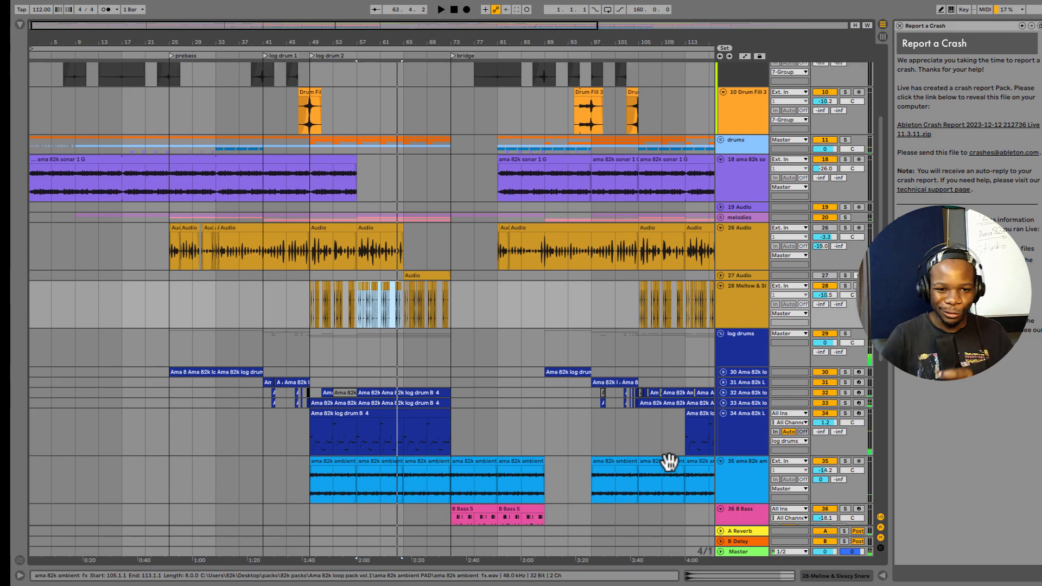
click(721, 333)
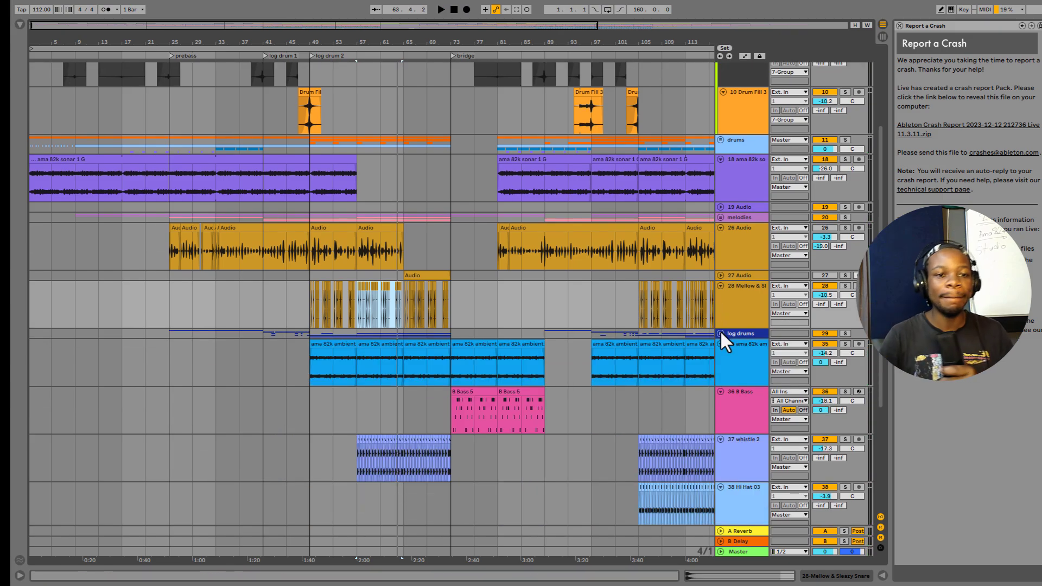
Place the insert marker at bar 25 in the melodies group and unfold the group to show its M1 tracks.
scroll(343, 251, left, 1)
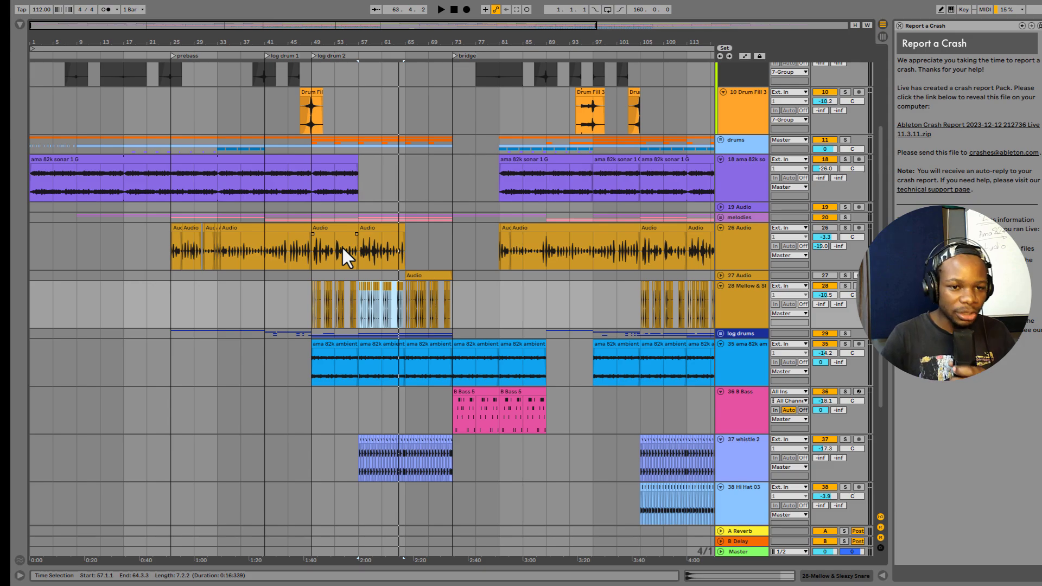
click(172, 215)
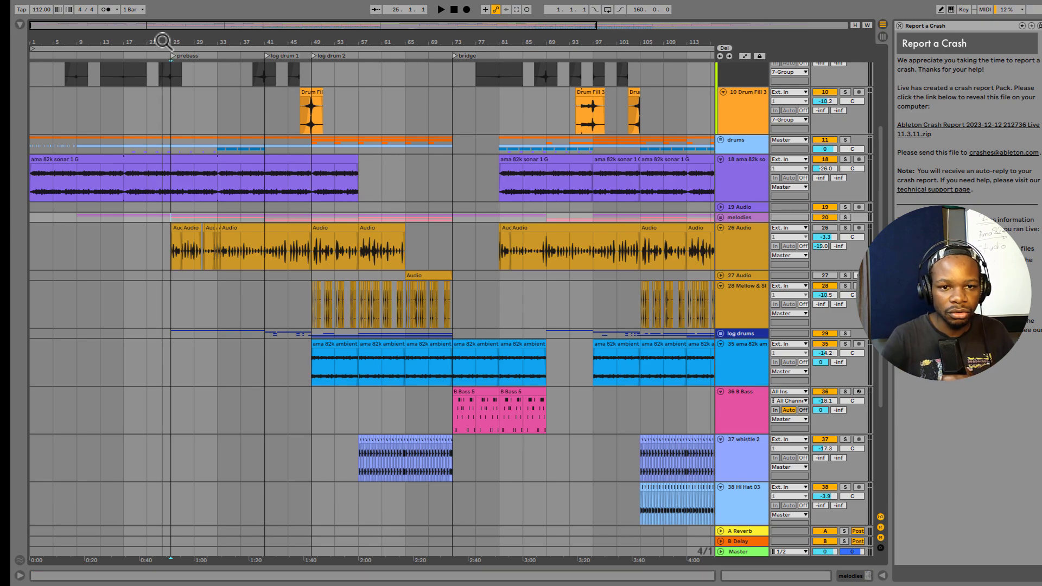
drag(163, 41, 214, 44)
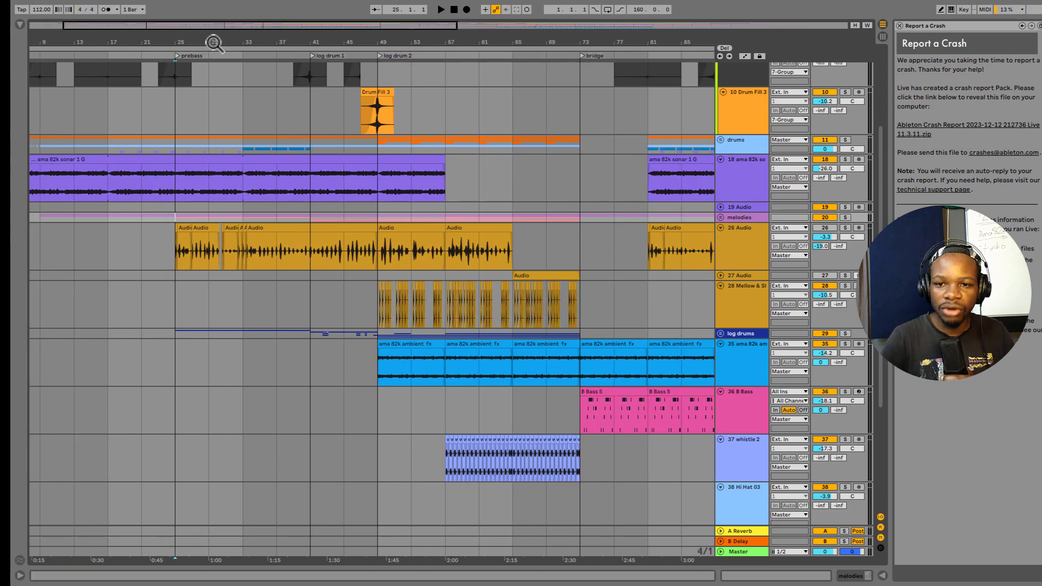
click(720, 218)
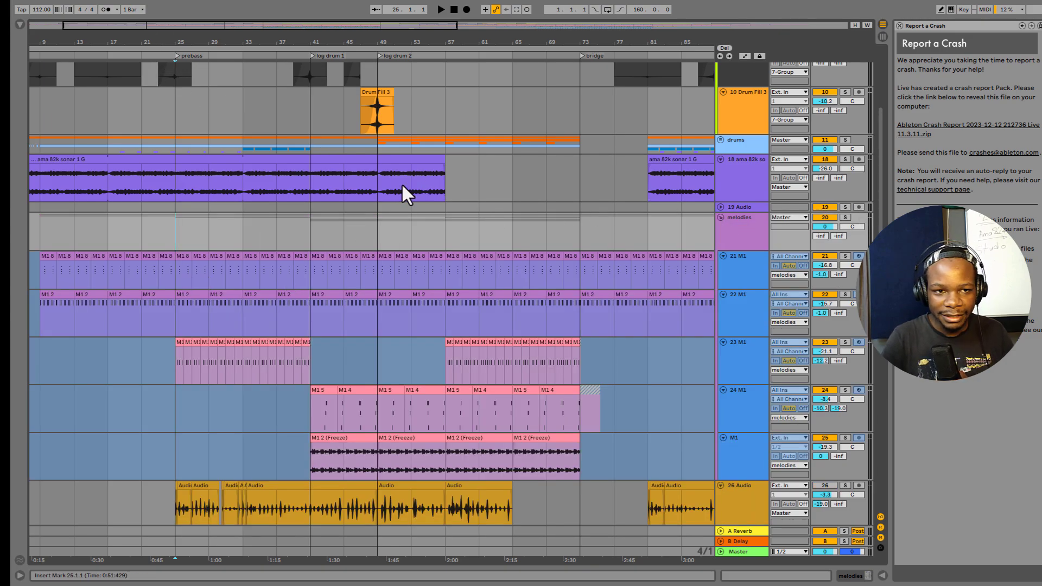
scroll(787, 347, down, 5)
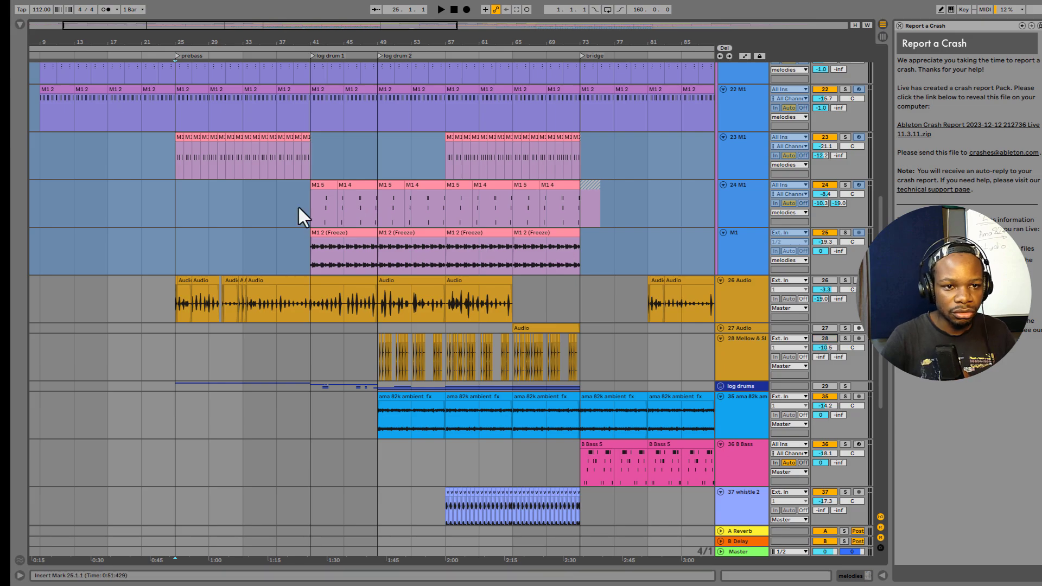
Solo track 23 M1 and audition it from bar 37 in the prebass section.
click(279, 164)
scroll(281, 165, up, 1)
scroll(227, 122, up, 1)
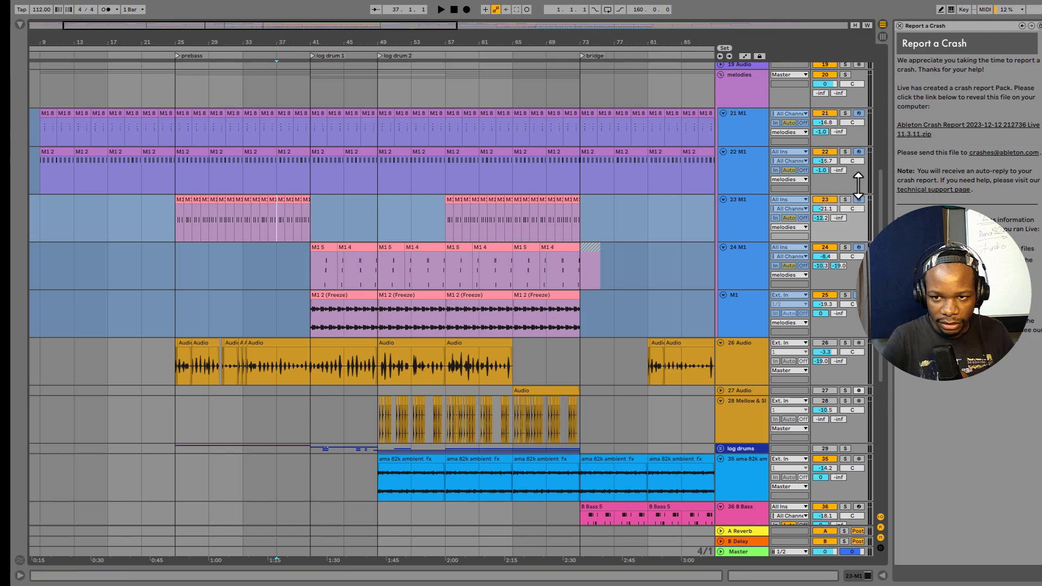
click(847, 200)
key(space)
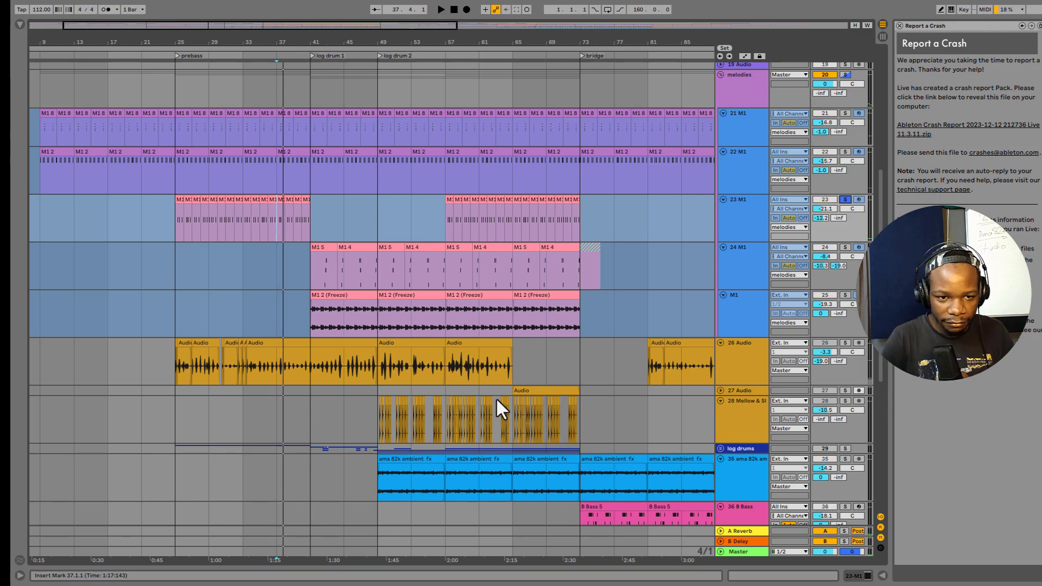
Solo the frozen M1 track 25 and audition it from bar 41, where log drum 1 starts.
click(305, 315)
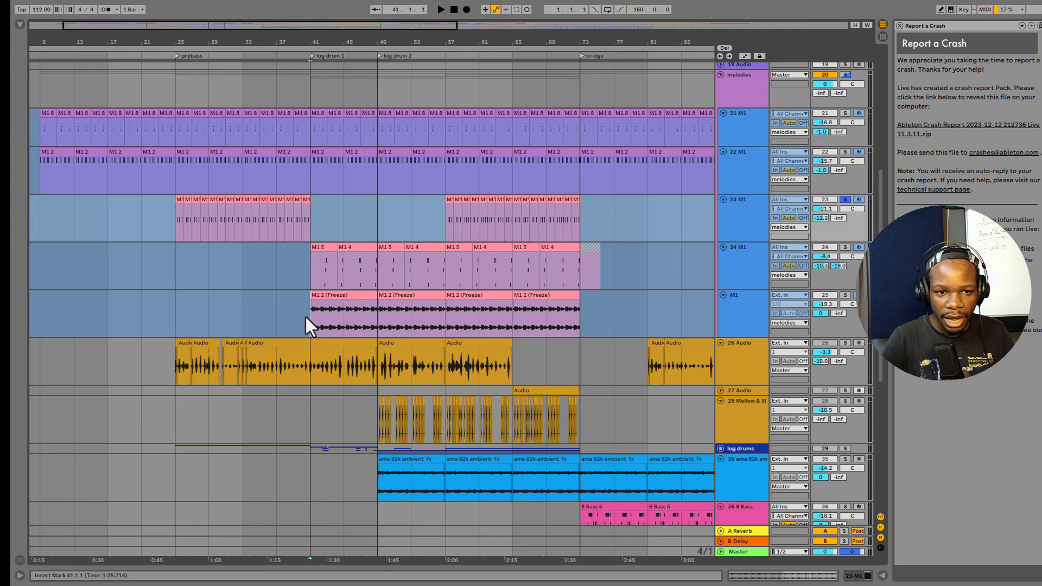
click(847, 295)
key(space)
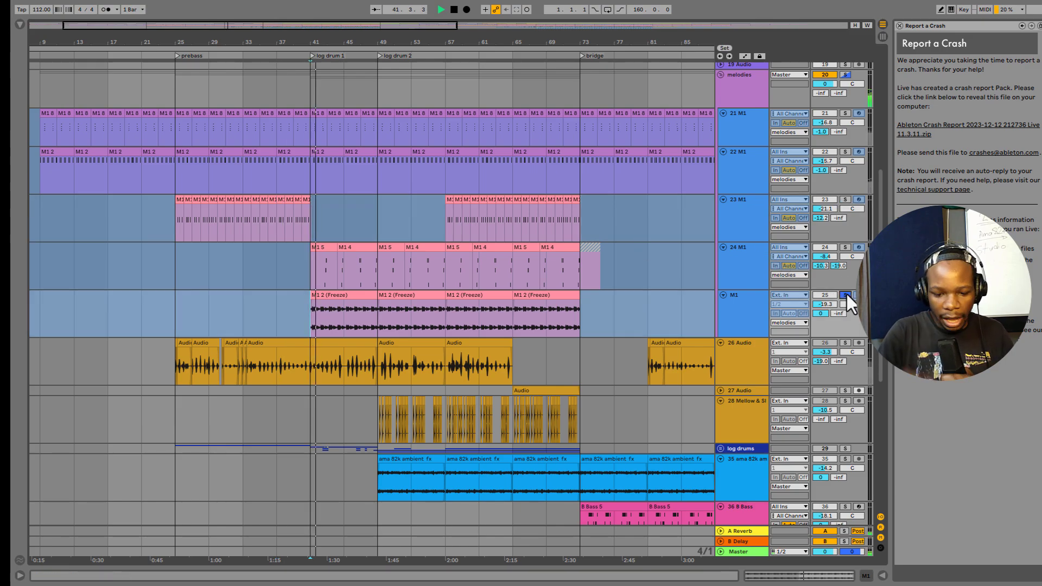
key(space)
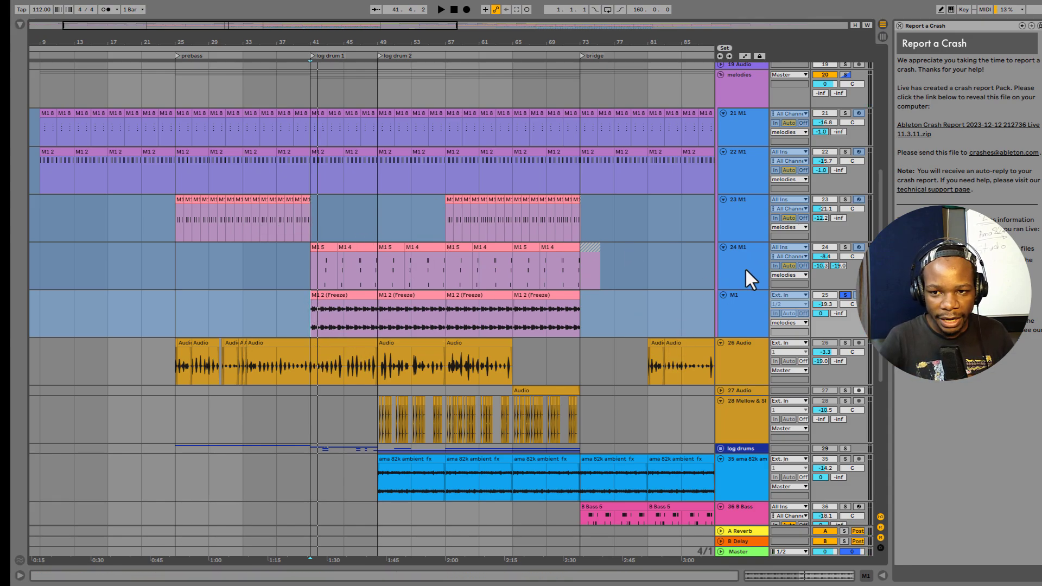
Solo track 24 M1 and audition its clips from bar 41.
click(845, 249)
key(space)
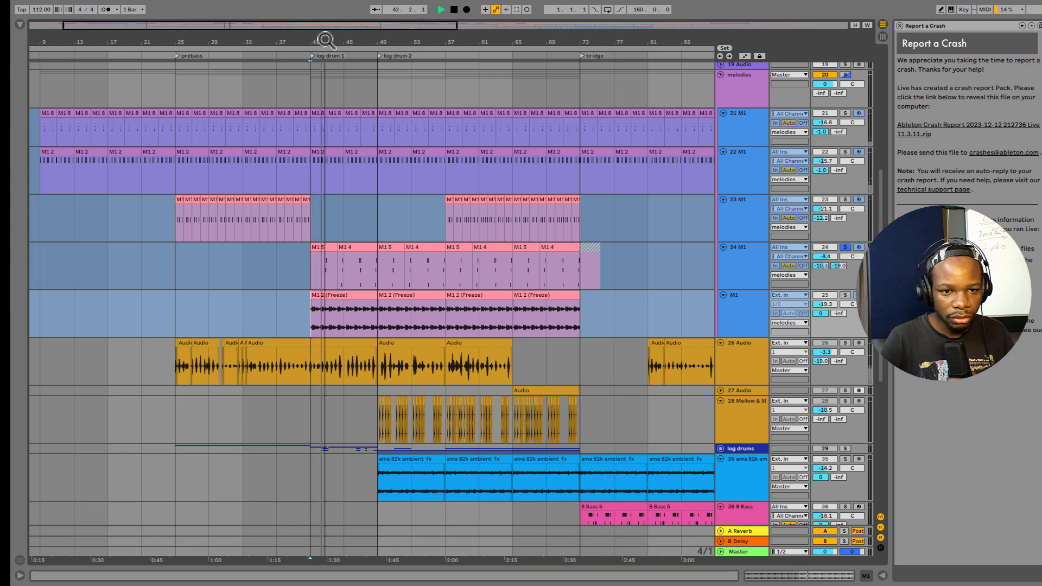
key(plus)
scroll(630, 234, up, 3)
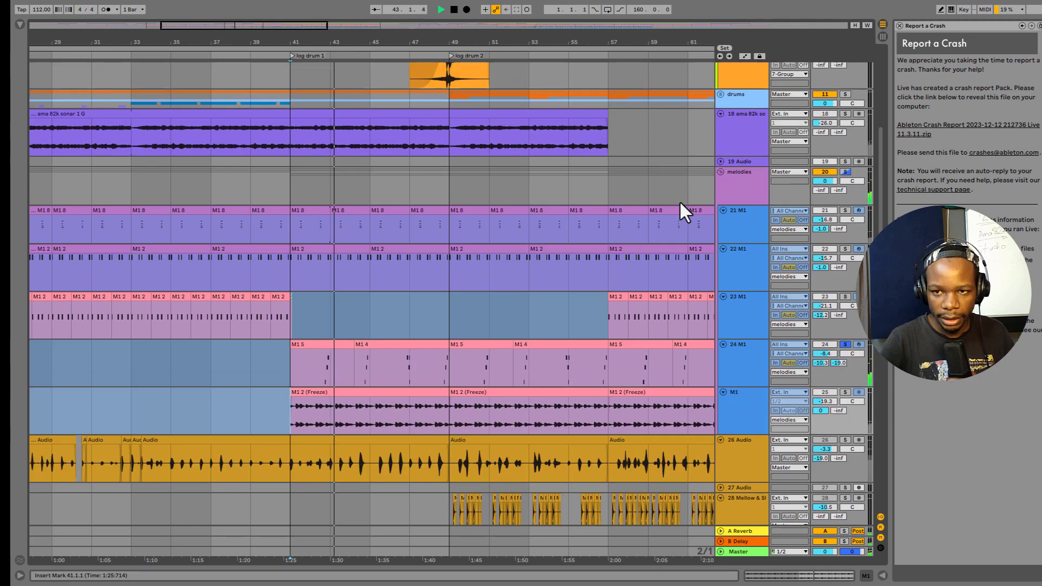
Audition all the melody tracks together with the melodies group soloed through the start of log drum 1, then stop playback.
click(246, 198)
click(212, 187)
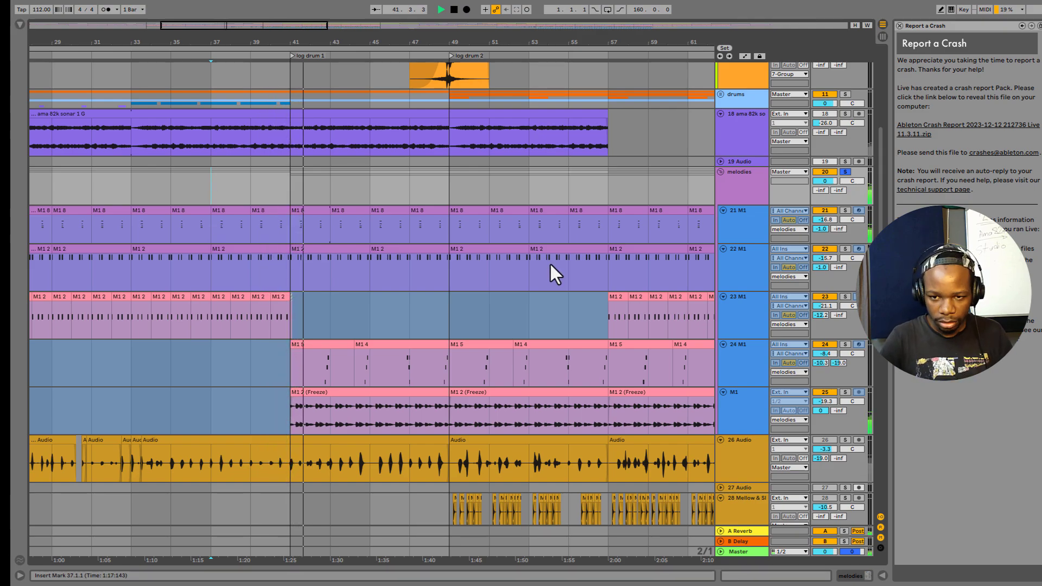
scroll(578, 359, down, 4)
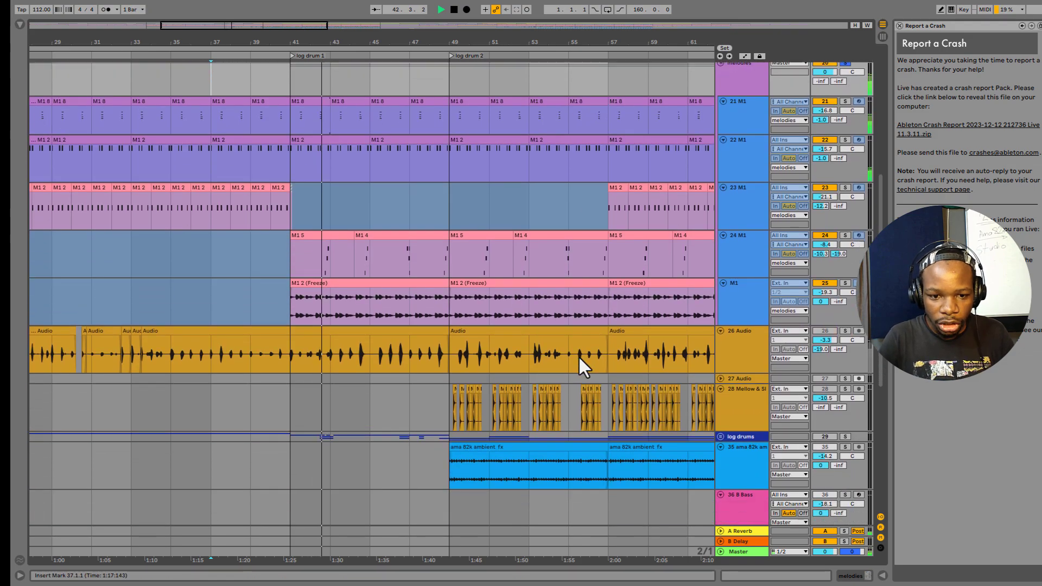
click(410, 265)
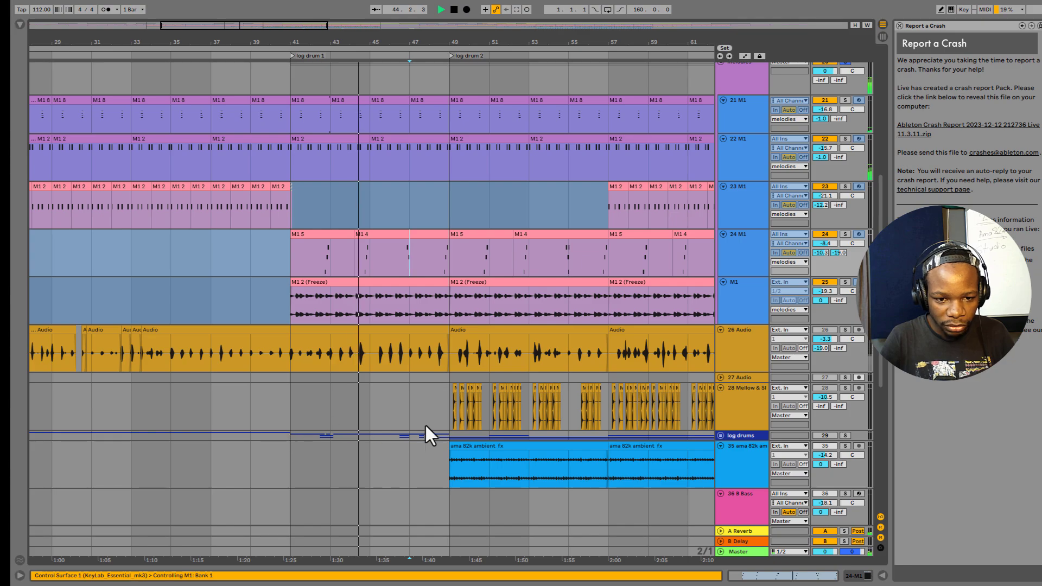
key(space)
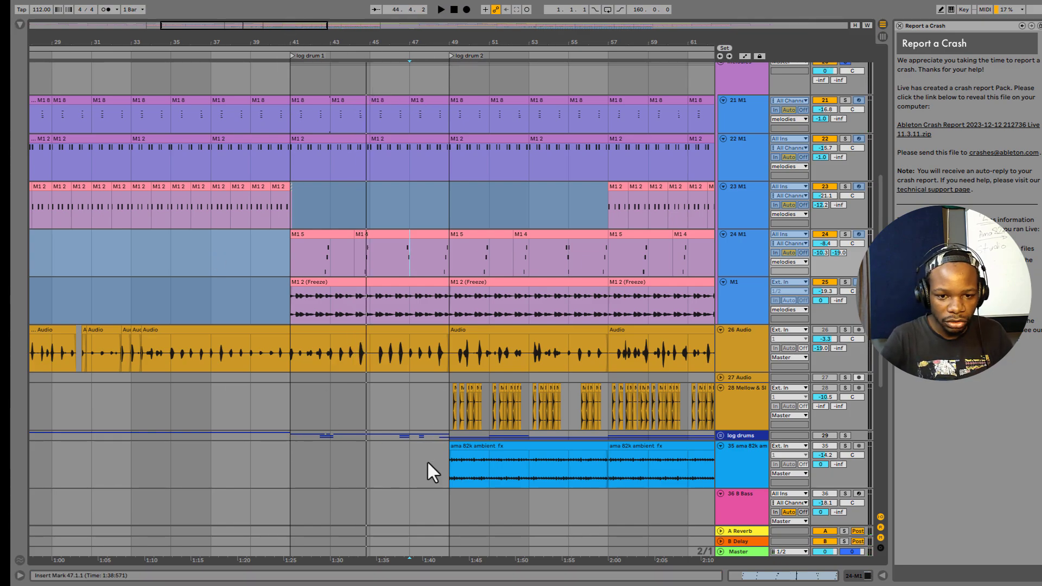
Solo the ambient fx track 35 along with the melodies and play from 47.1.1 into log drum 2.
click(449, 471)
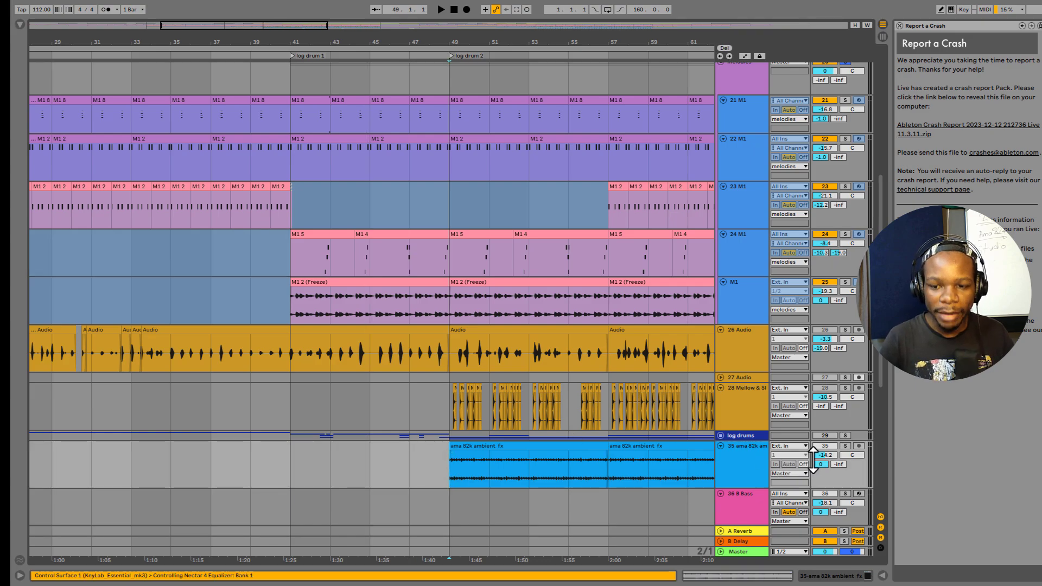
click(844, 446)
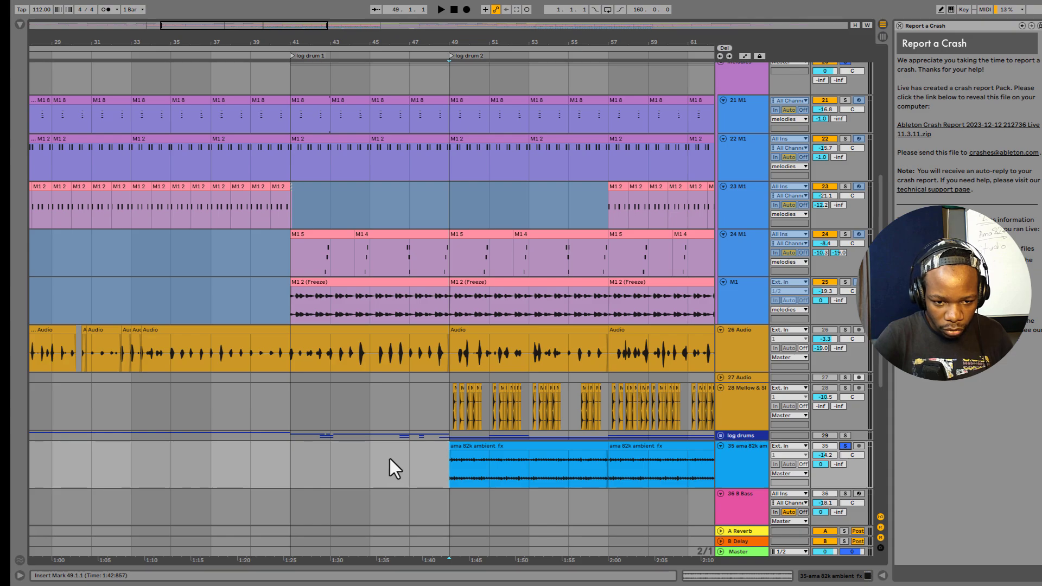
key(space)
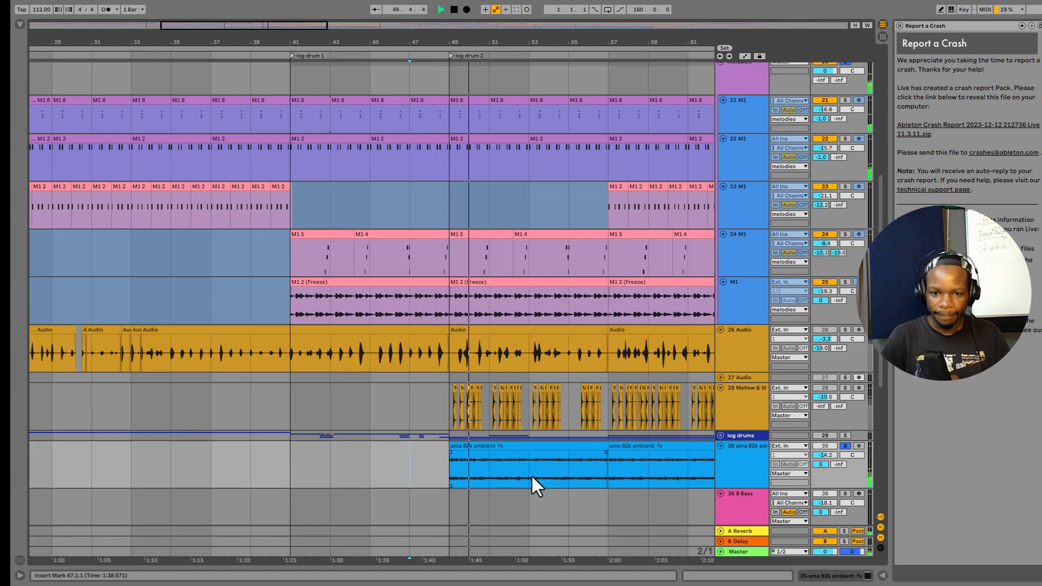
scroll(532, 474, right, 2)
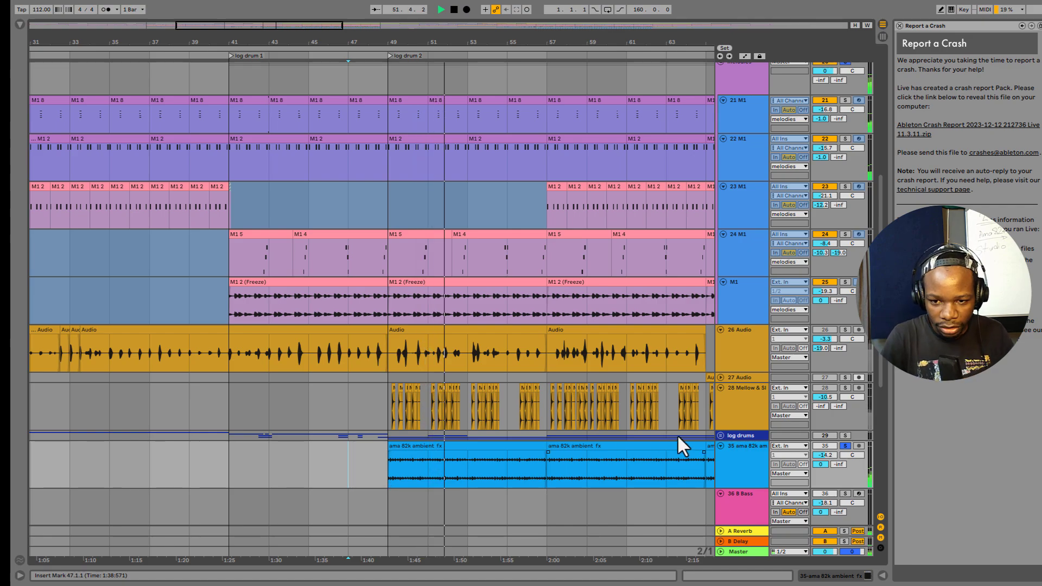
Unfold the log drums group during playback and add track 37 whistle 2 to the soloed tracks.
click(720, 436)
scroll(540, 383, down, 4)
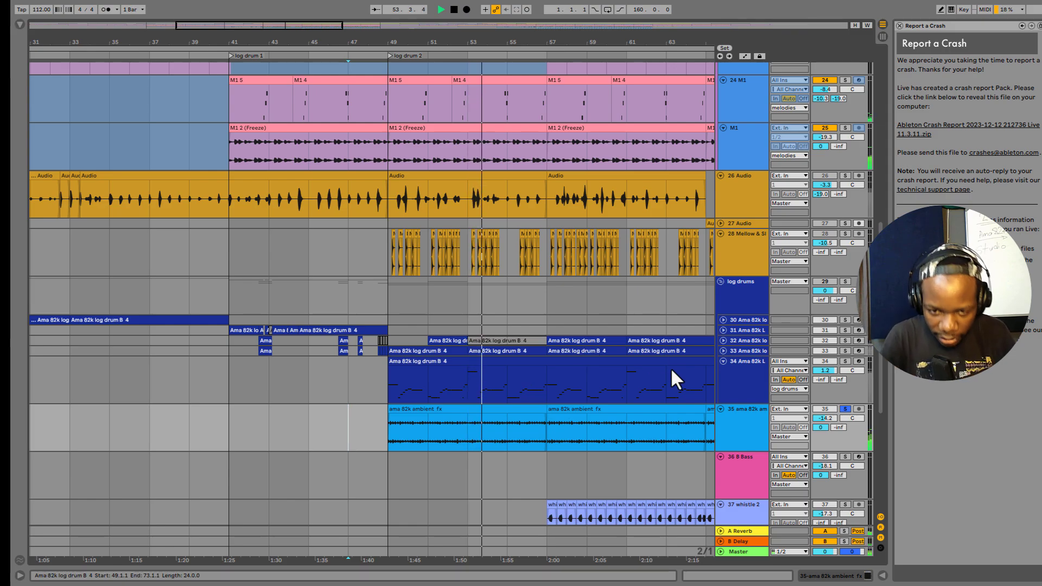
scroll(676, 372, right, 3)
scroll(677, 371, down, 4)
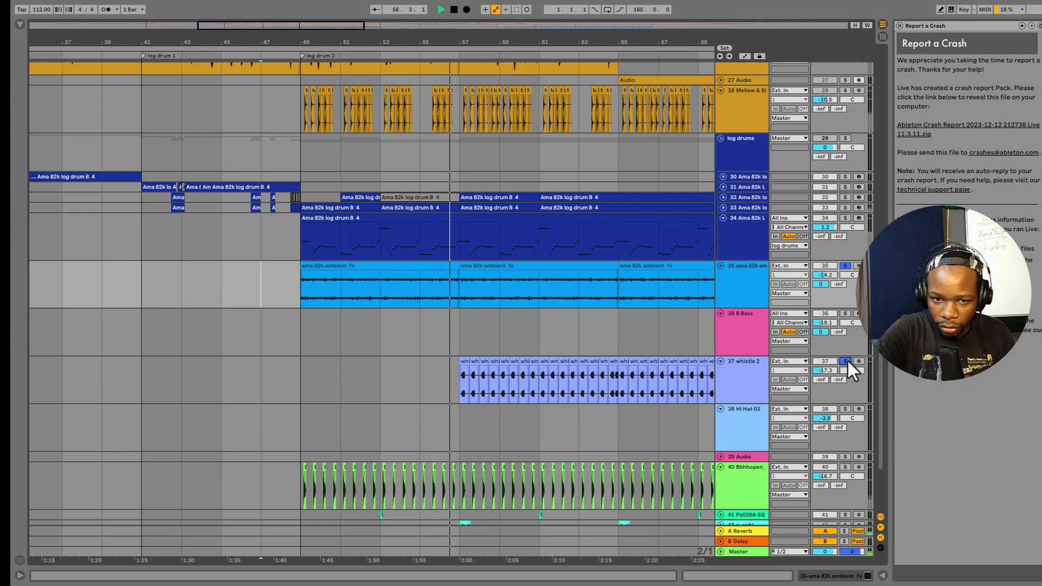
click(846, 361)
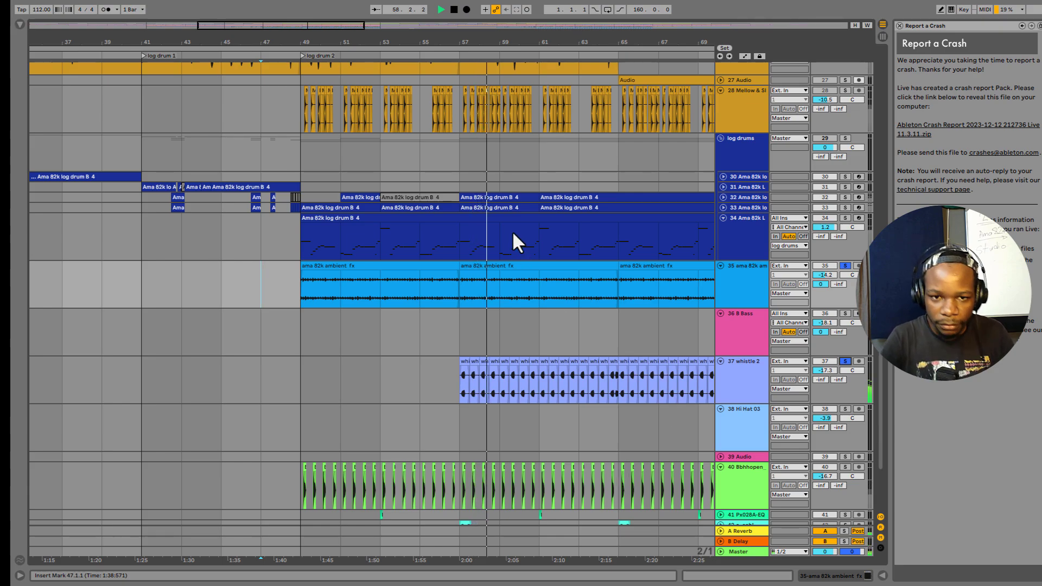
Stop playback at bar 57, unfold log drum tracks 33 and 32, and examine their notes around that bar.
click(458, 229)
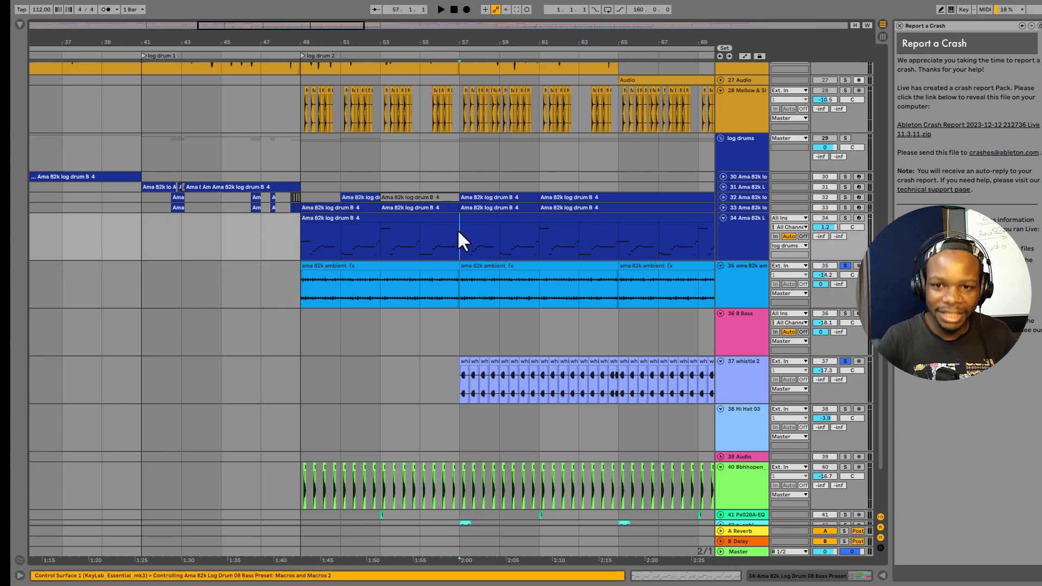
click(724, 208)
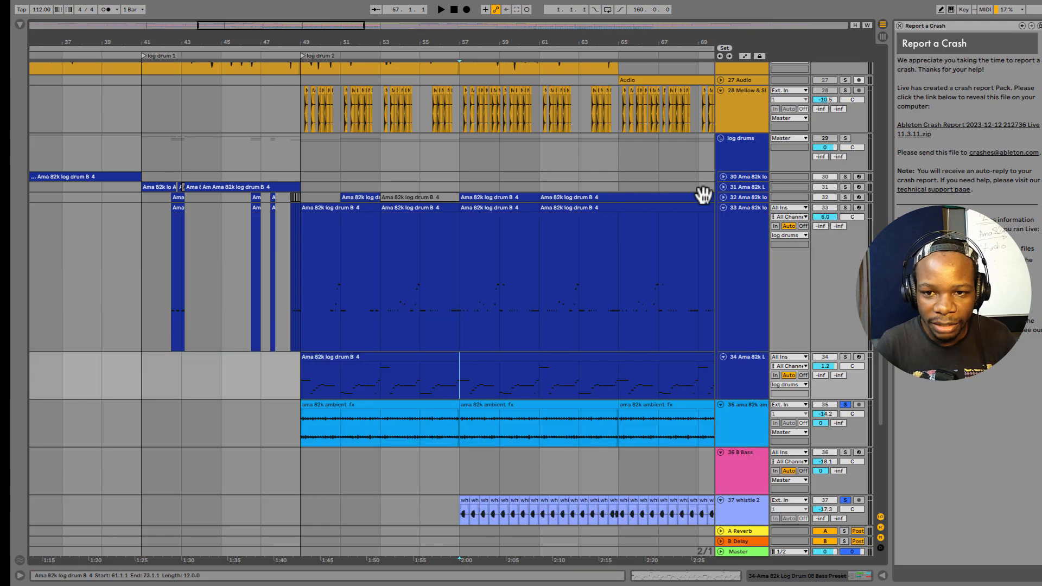
click(723, 197)
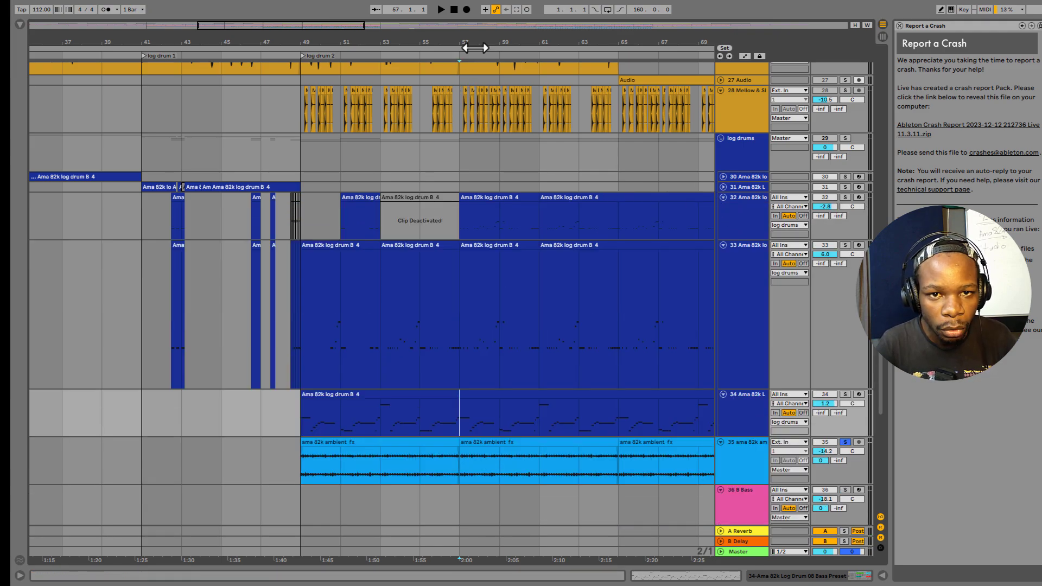
drag(496, 41, 497, 81)
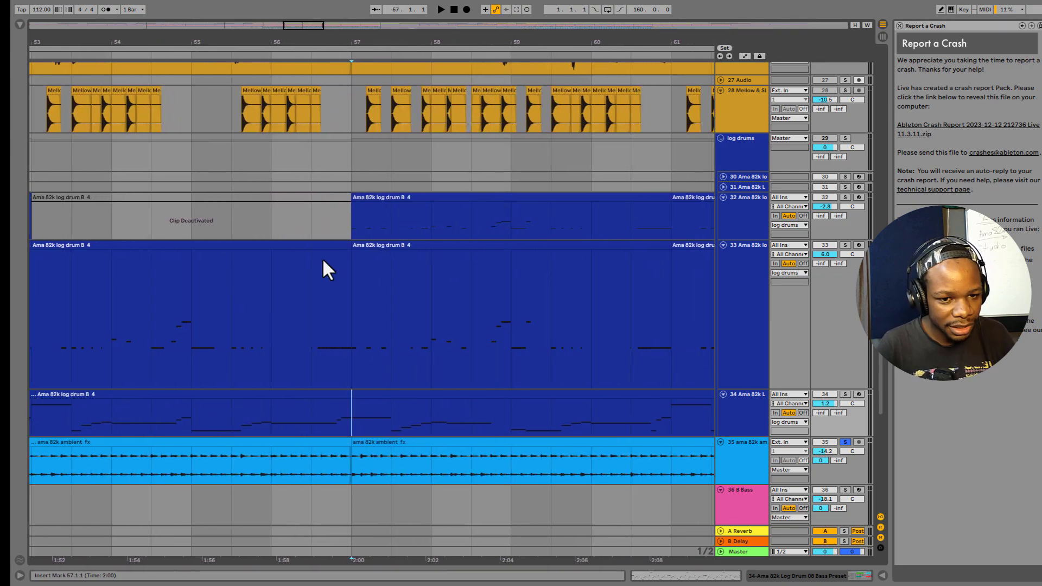
scroll(477, 320, right, 3)
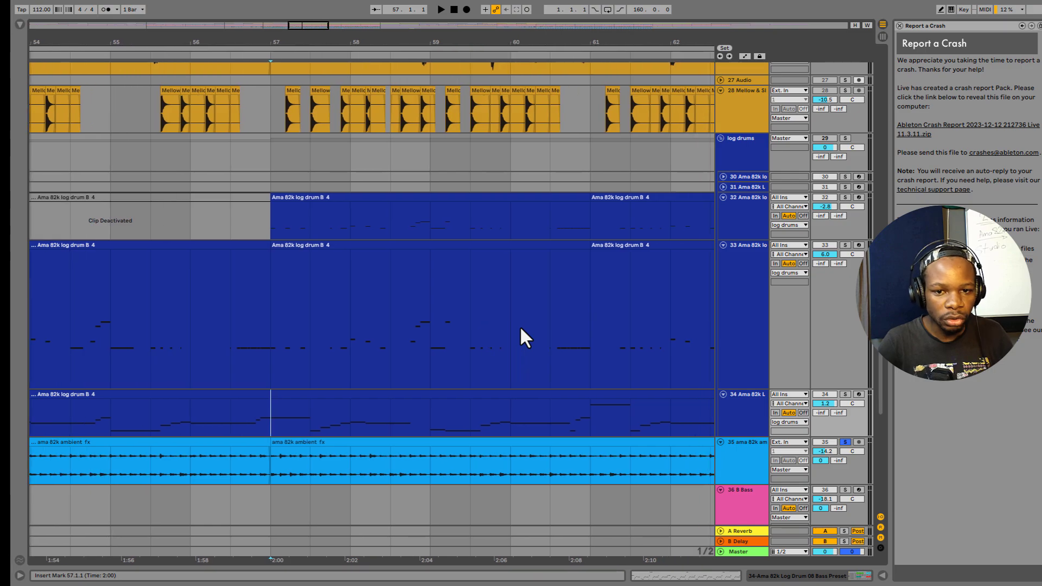
scroll(521, 333, down, 2)
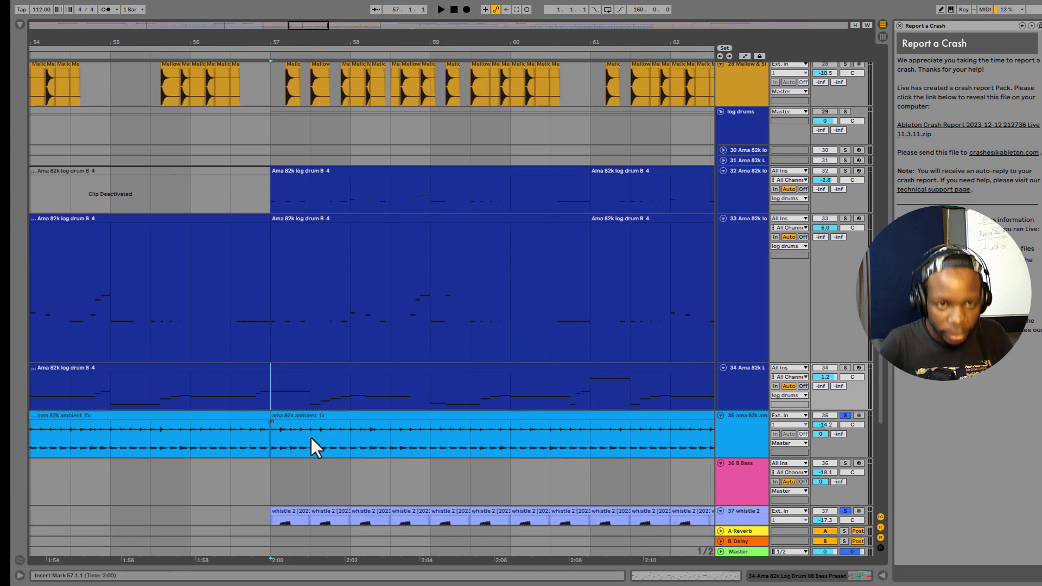
Return to the overview of the whole arrangement and fold the log drums group.
drag(351, 39, 351, 6)
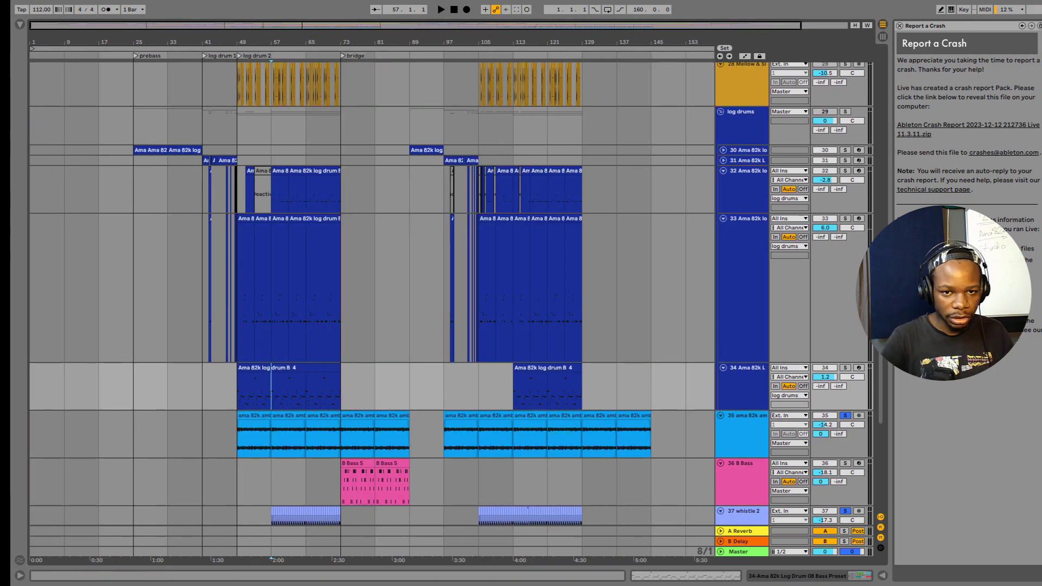
scroll(311, 237, up, 2)
scroll(310, 237, up, 1)
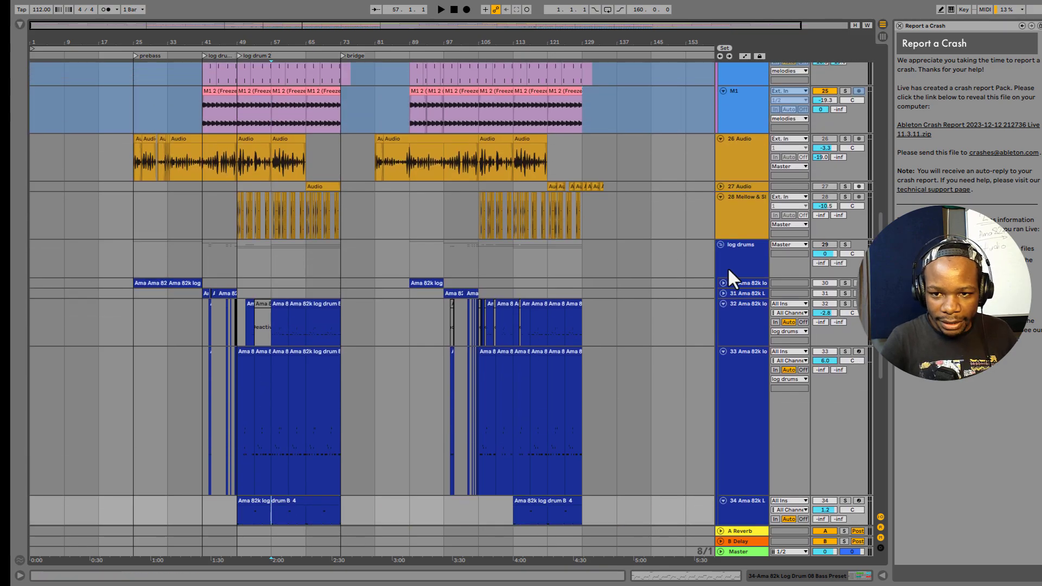
click(721, 245)
scroll(38, 118, up, 6)
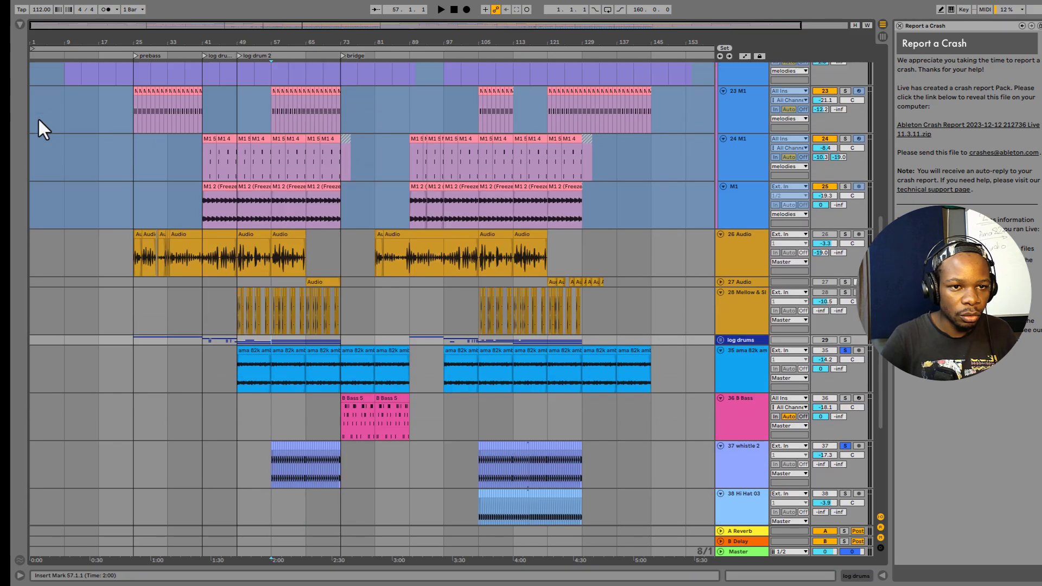
Turn off the solos to restore the full mix and place the insert marker at bar 49 in the melodies group.
scroll(38, 117, up, 3)
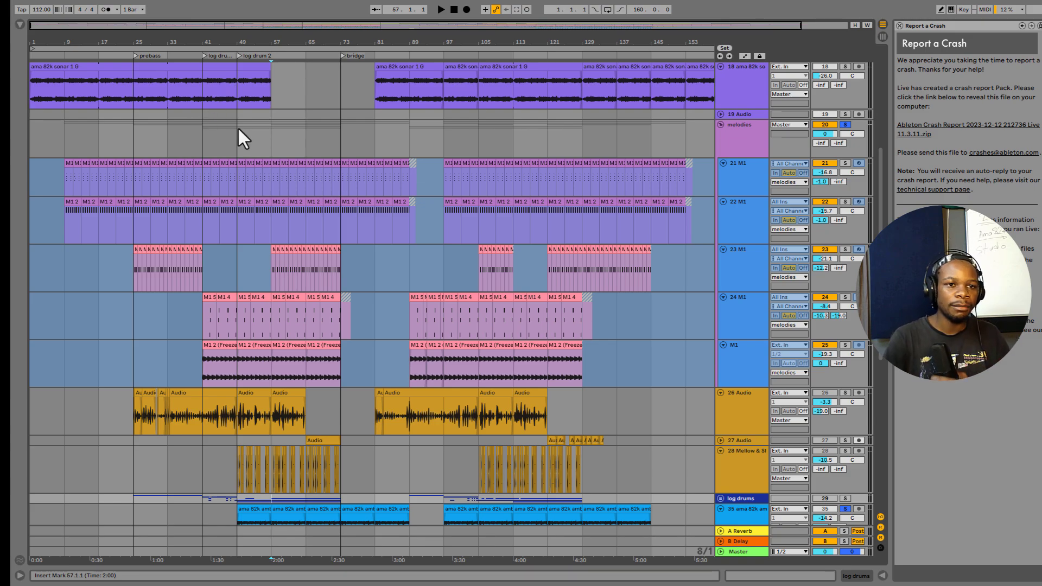
scroll(238, 130, up, 6)
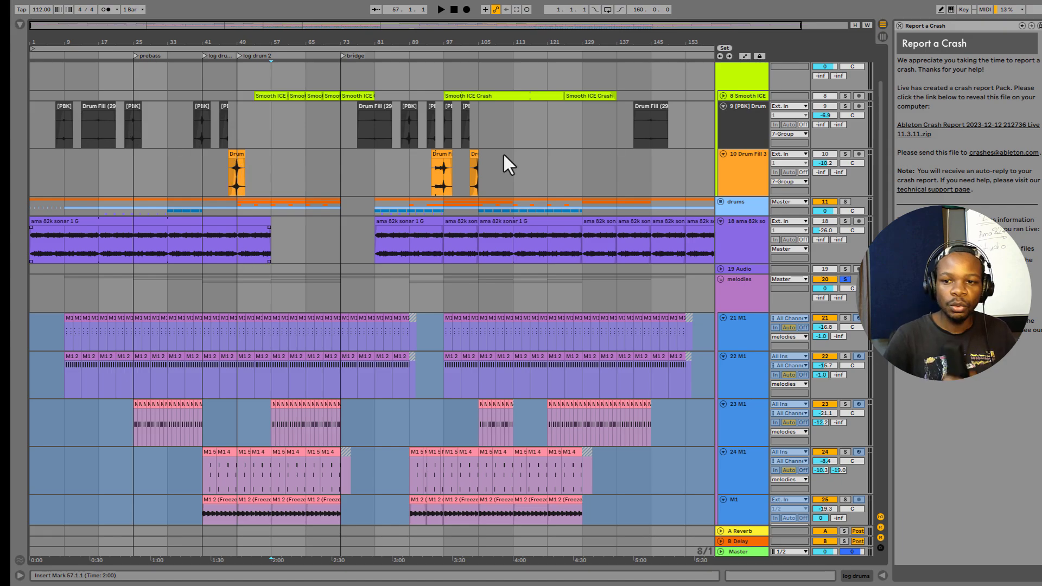
click(844, 278)
click(230, 293)
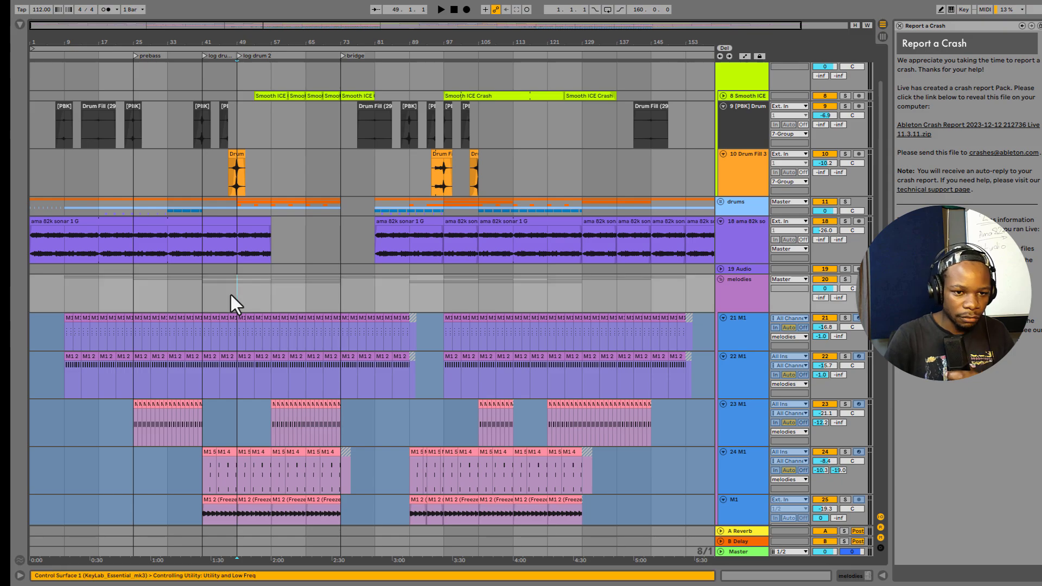
Zoom in on the log drum sections and start playback of the full mix from bar 47.
drag(198, 37, 199, 81)
scroll(272, 216, down, 3)
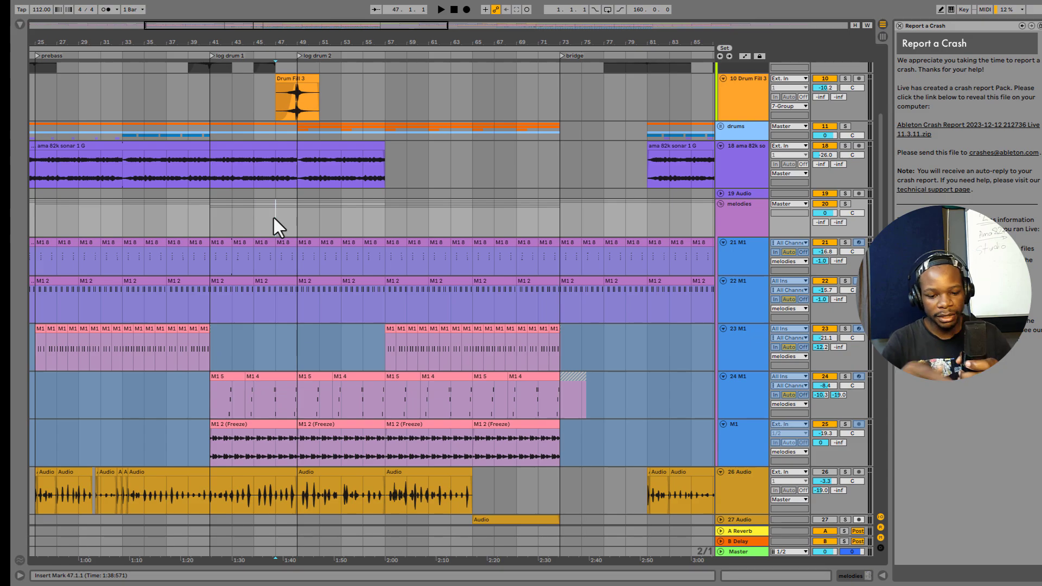
key(space)
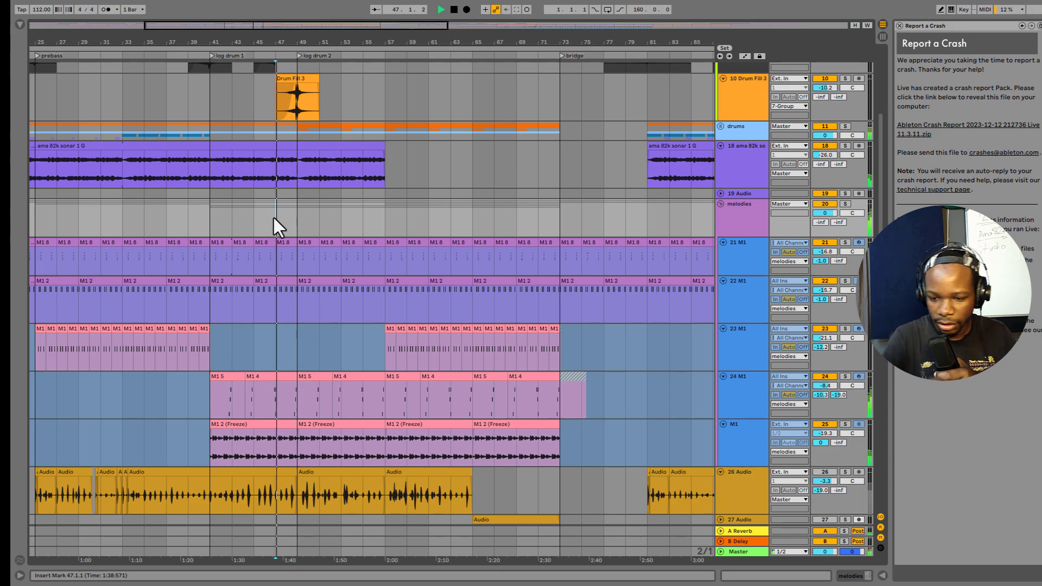
Turn the muted tracks 28 Mellow, 42 c_aah! and 26 Audio back on during playback.
scroll(769, 345, down, 5)
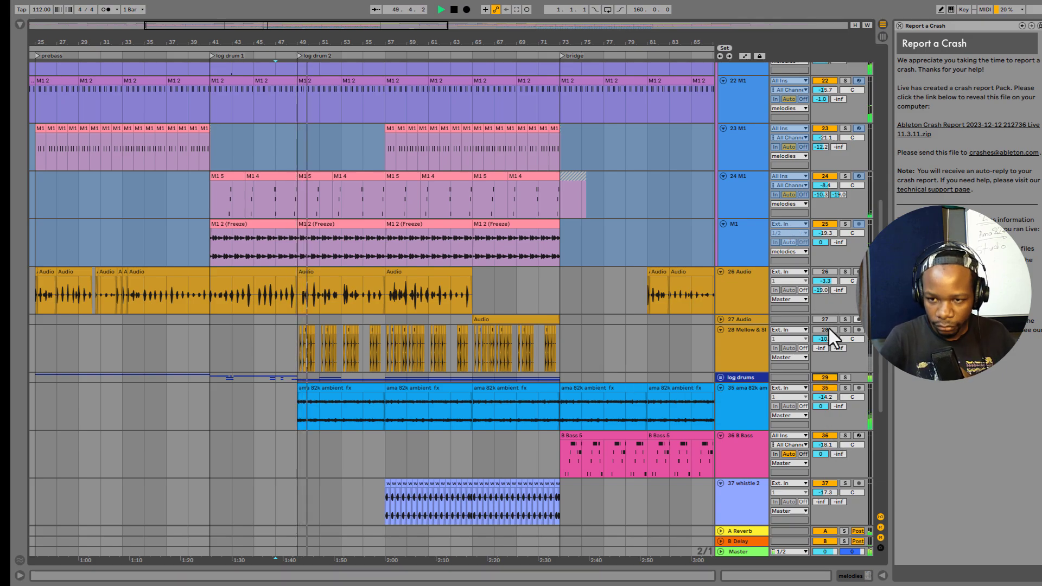
scroll(699, 397, down, 8)
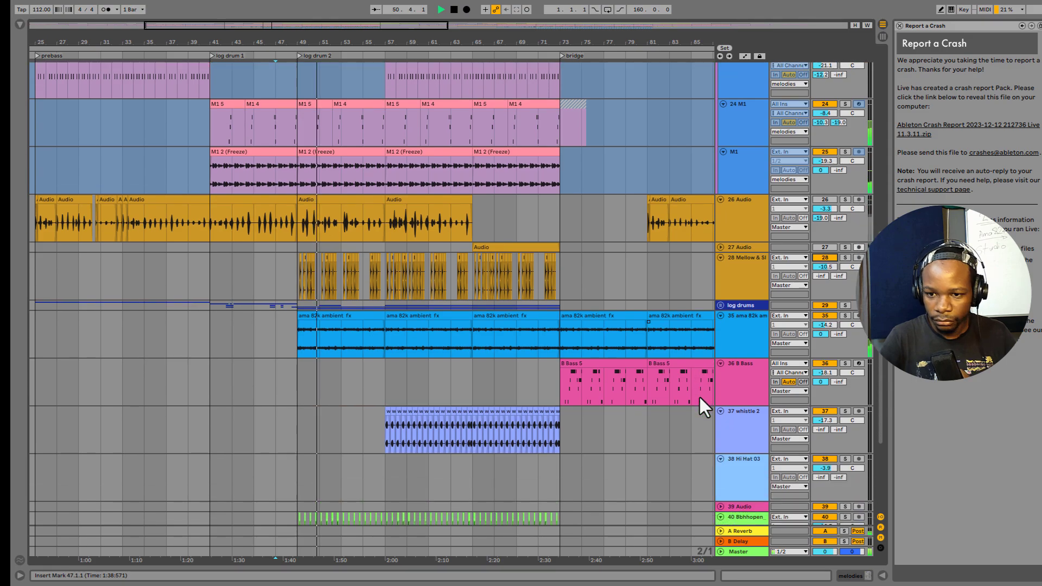
scroll(700, 395, down, 1)
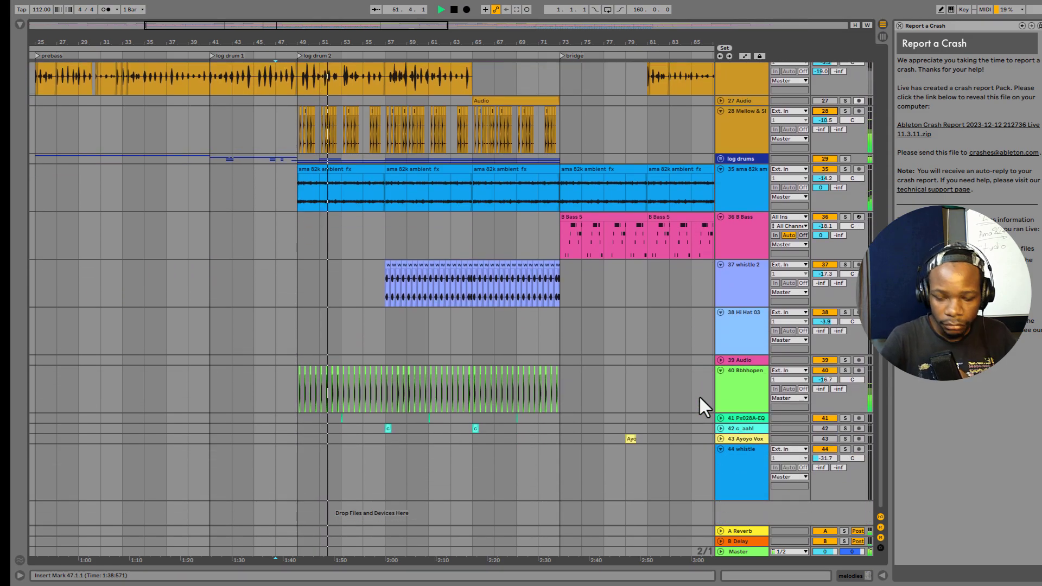
click(816, 431)
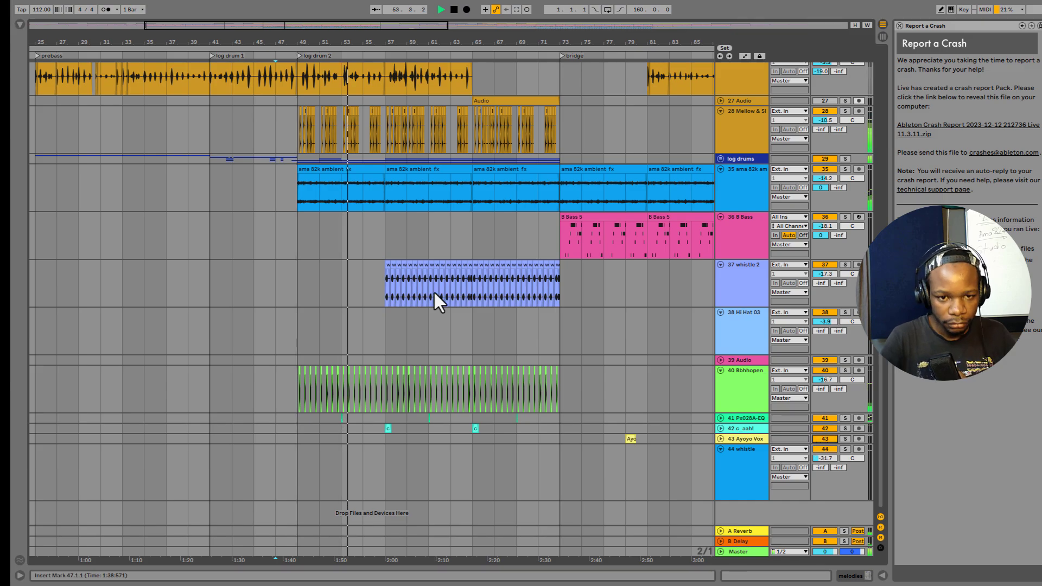
scroll(435, 291, up, 6)
click(733, 171)
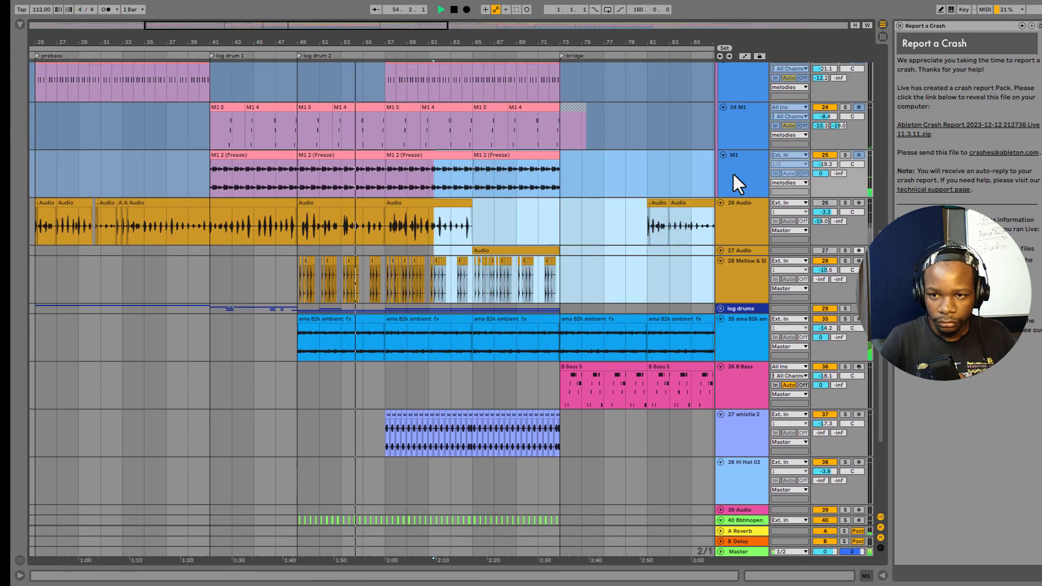
click(814, 203)
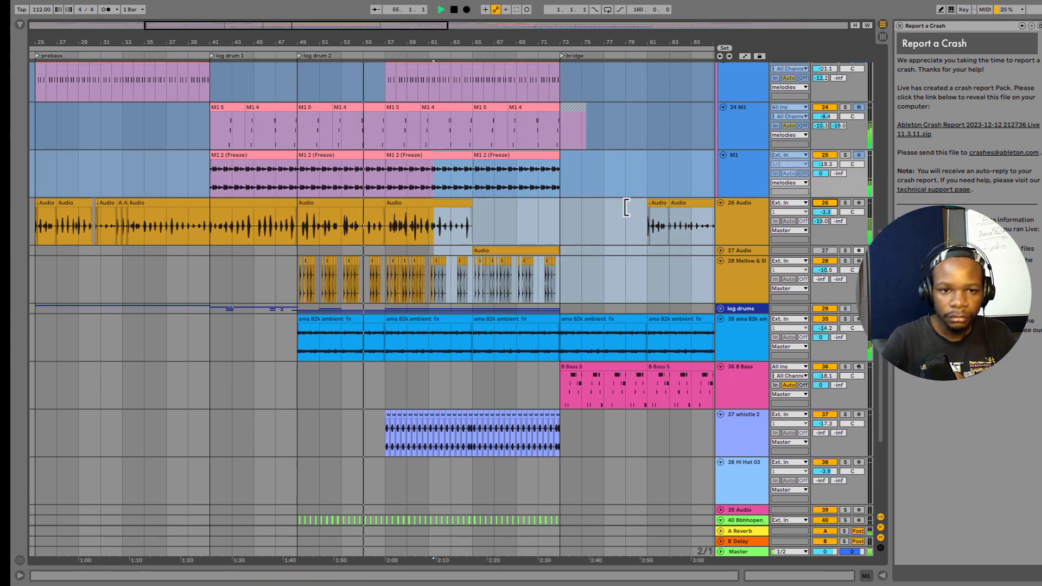
Place the insert marker at bar 57 on track 26 Audio and unfold the log drums group.
click(383, 225)
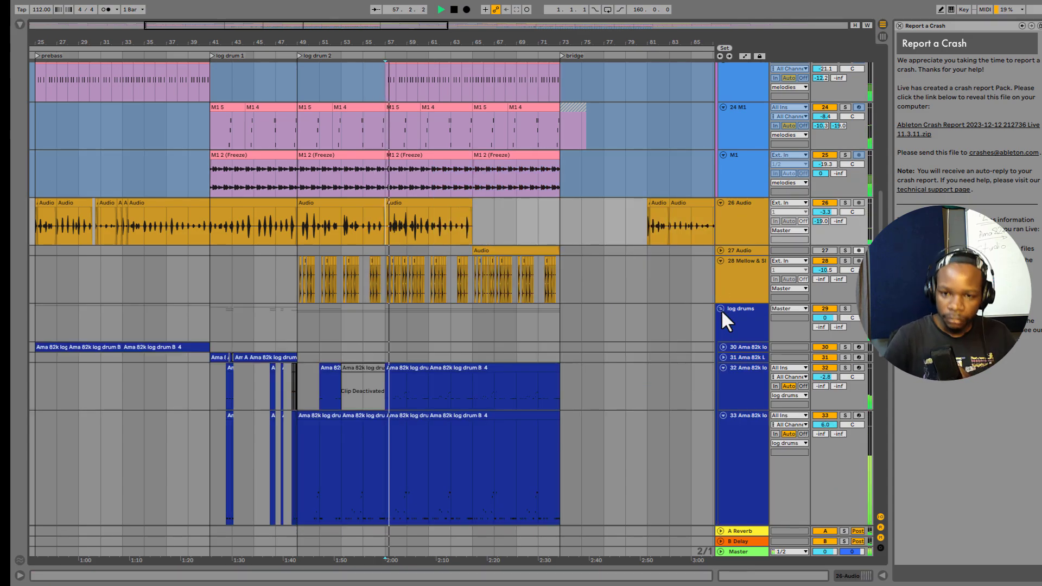
click(720, 308)
Unfold track 42 c_aah!, lower its volume to -9.2 dB and mute the track.
scroll(551, 388, down, 5)
scroll(551, 388, down, 4)
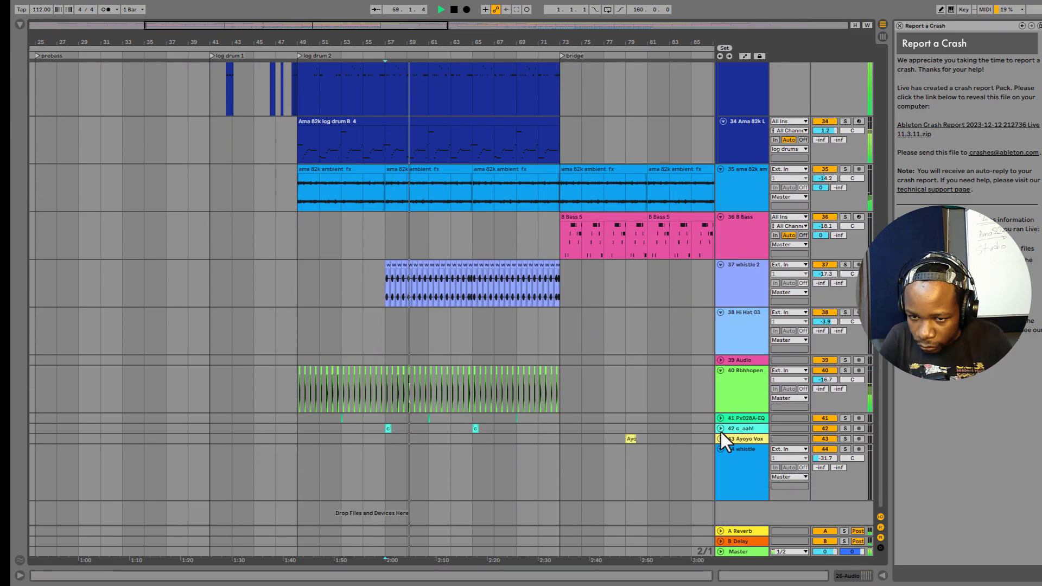
click(721, 429)
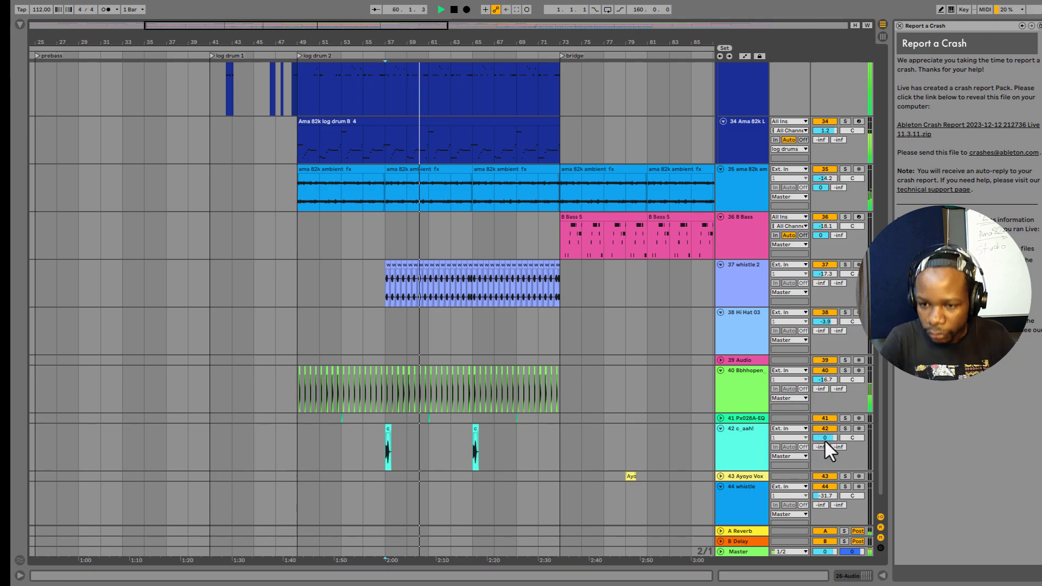
drag(825, 439, 825, 459)
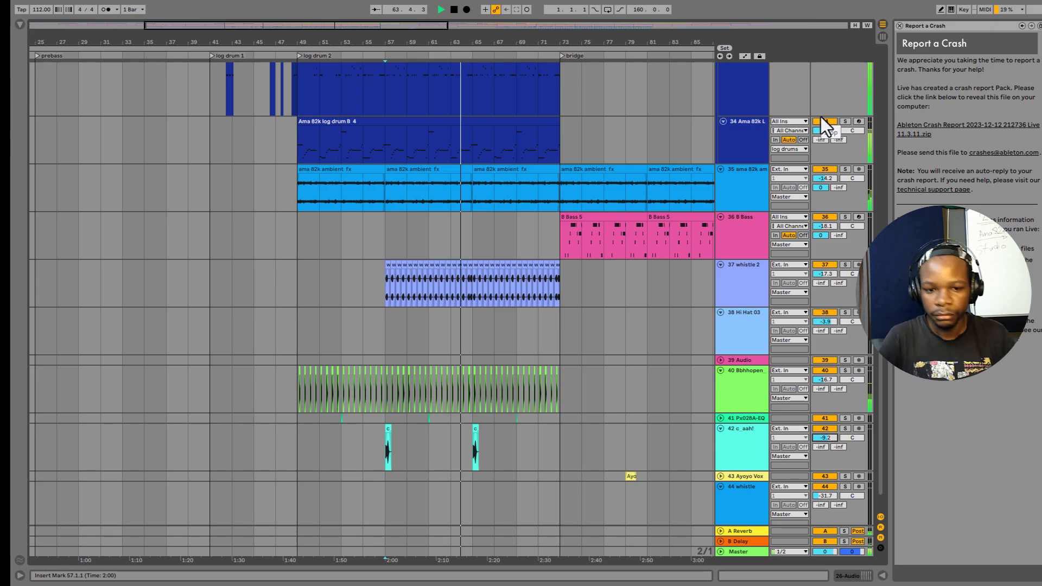
click(822, 429)
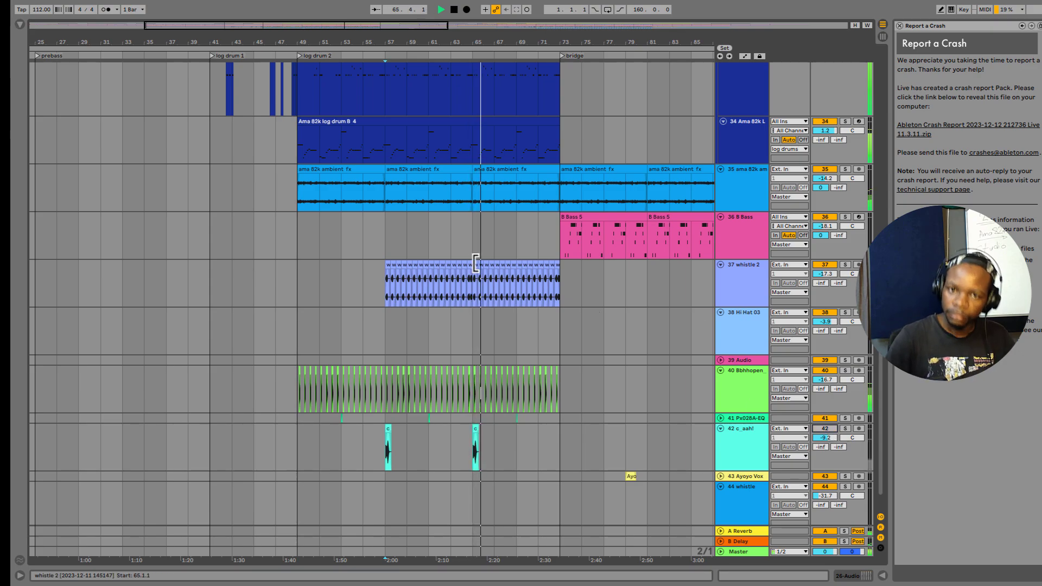
Follow the rest of the log drum 2 section up to the bridge while examining the log drum, ambient fx and whistle tracks.
scroll(475, 263, up, 2)
scroll(474, 262, up, 2)
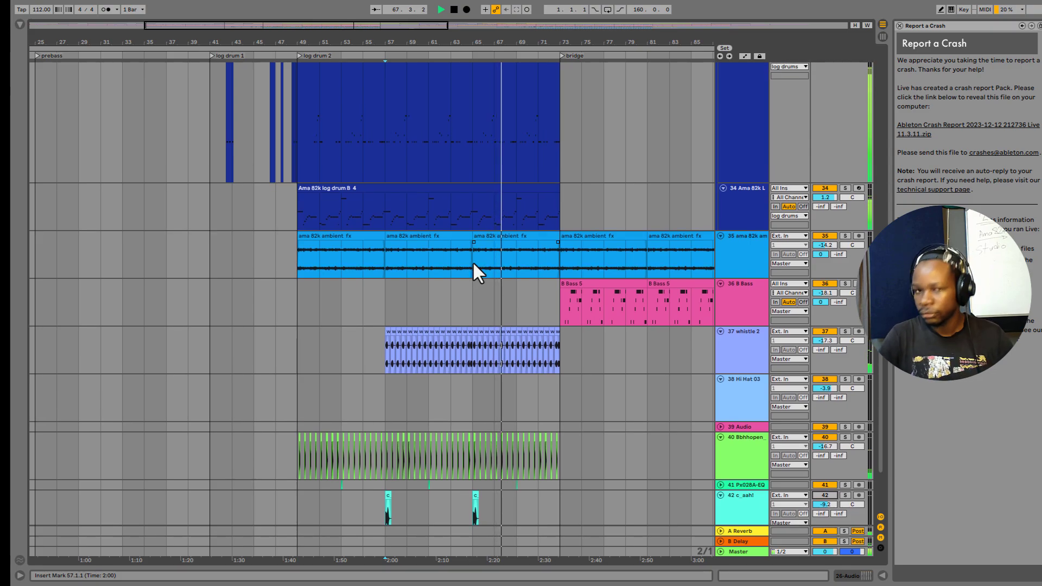
scroll(474, 262, up, 6)
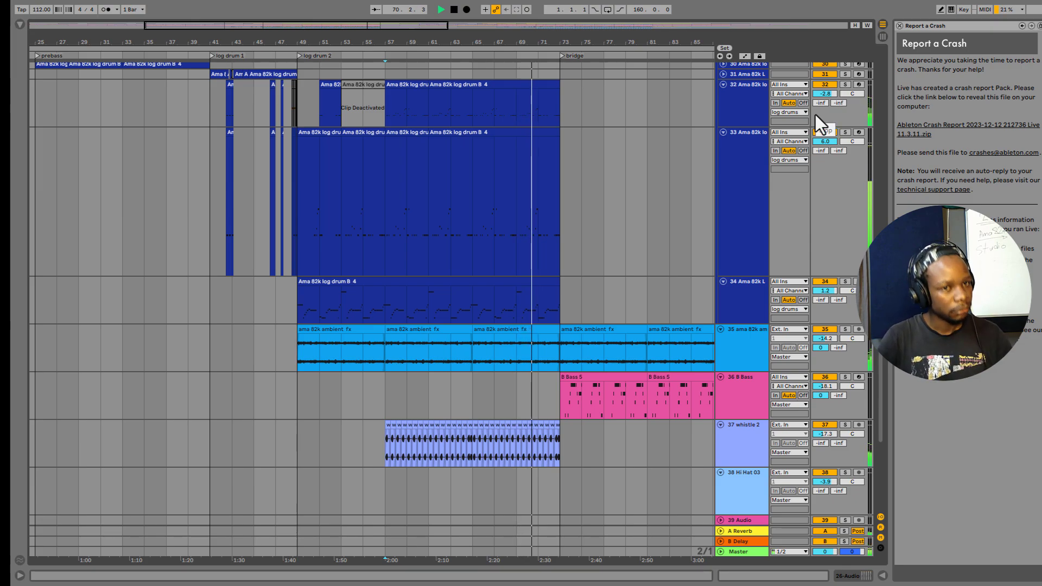
scroll(646, 291, up, 4)
scroll(646, 291, up, 4)
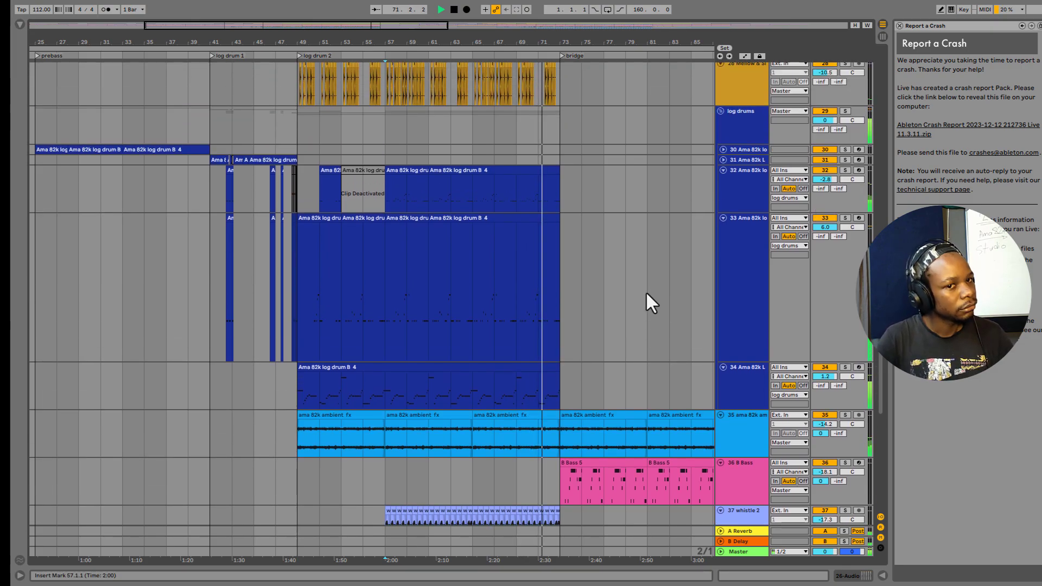
scroll(646, 291, up, 1)
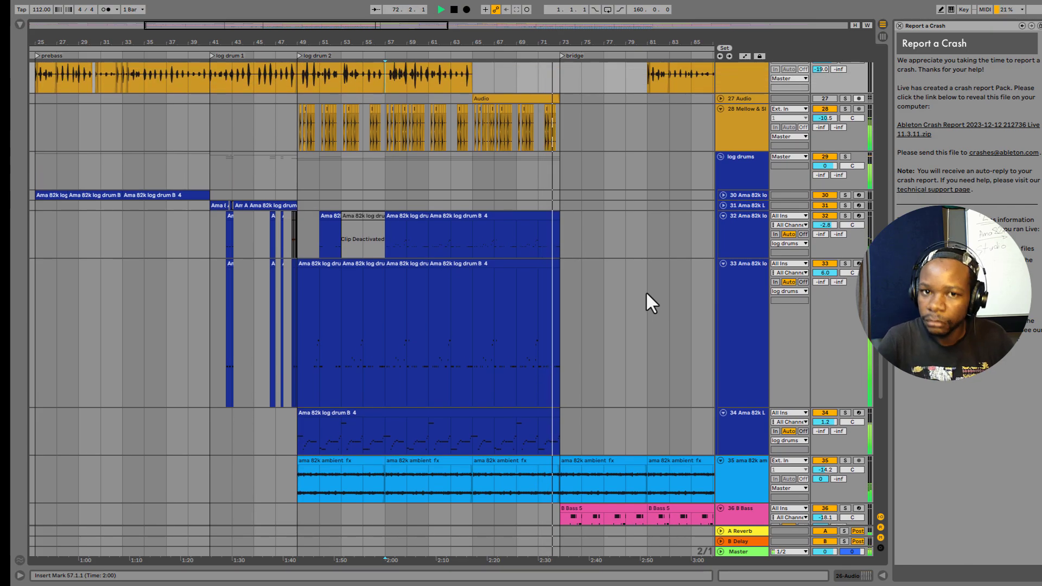